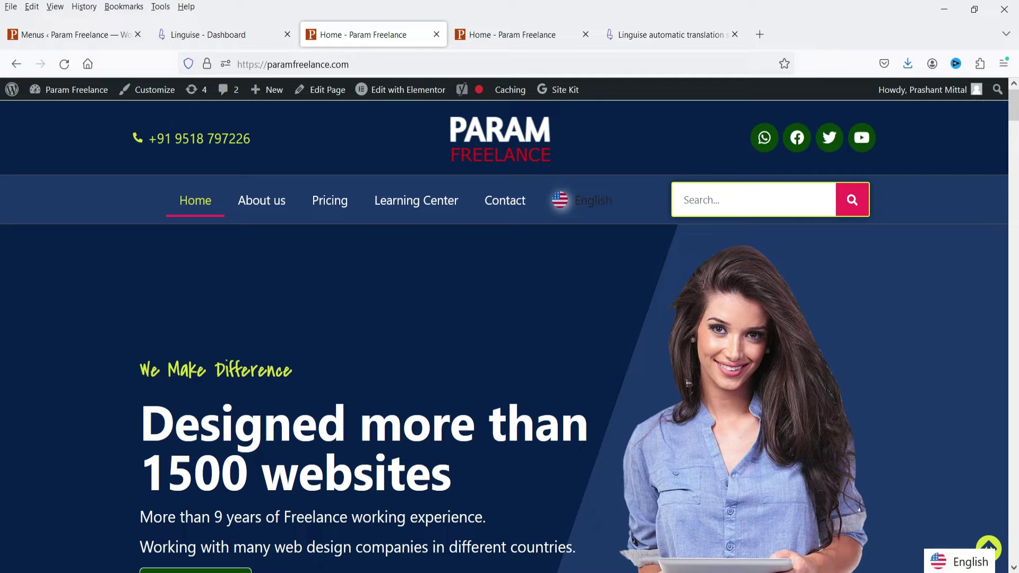
- Switch the homepage to German with the bottom-right language widget and scroll through it
click(963, 561)
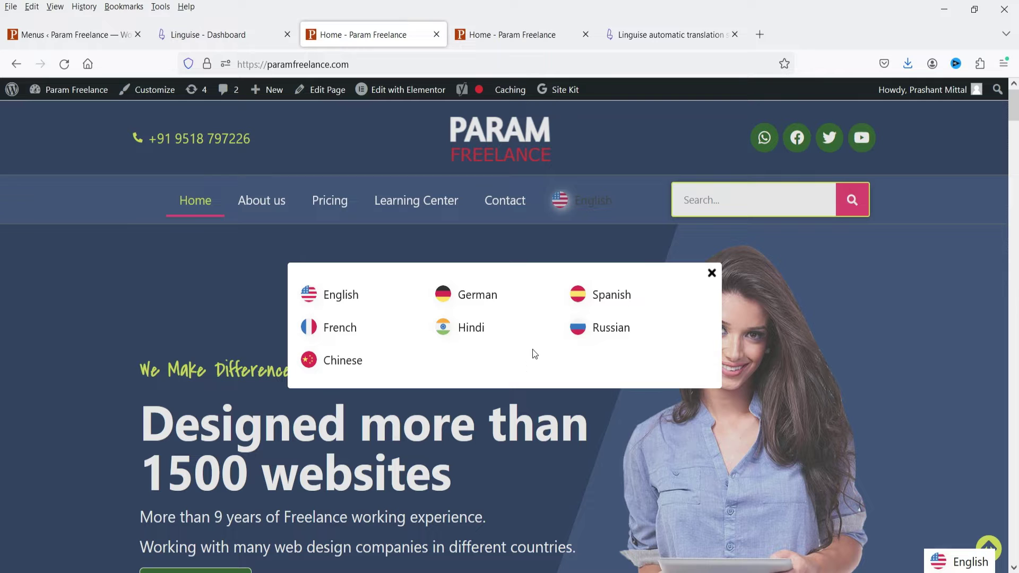
click(474, 300)
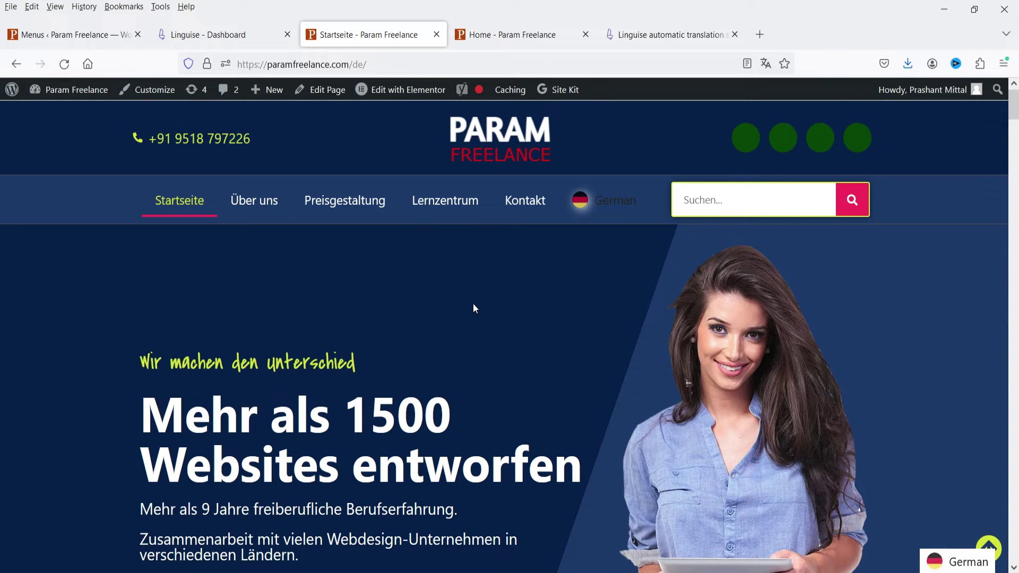
scroll(474, 303, down, 15)
scroll(473, 308, up, 15)
- Switch the homepage to Spanish and scroll through the translated page
click(949, 562)
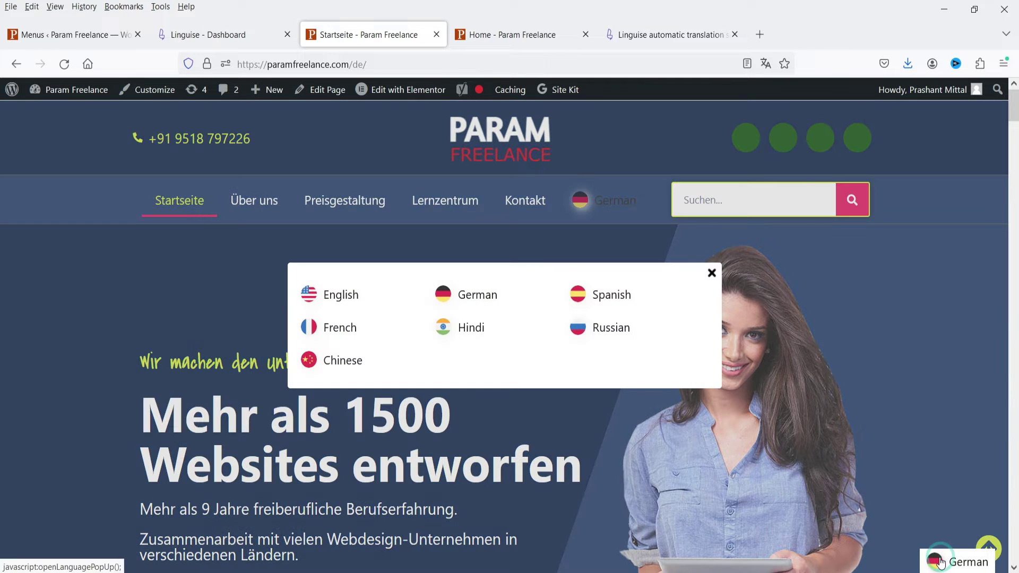
click(616, 305)
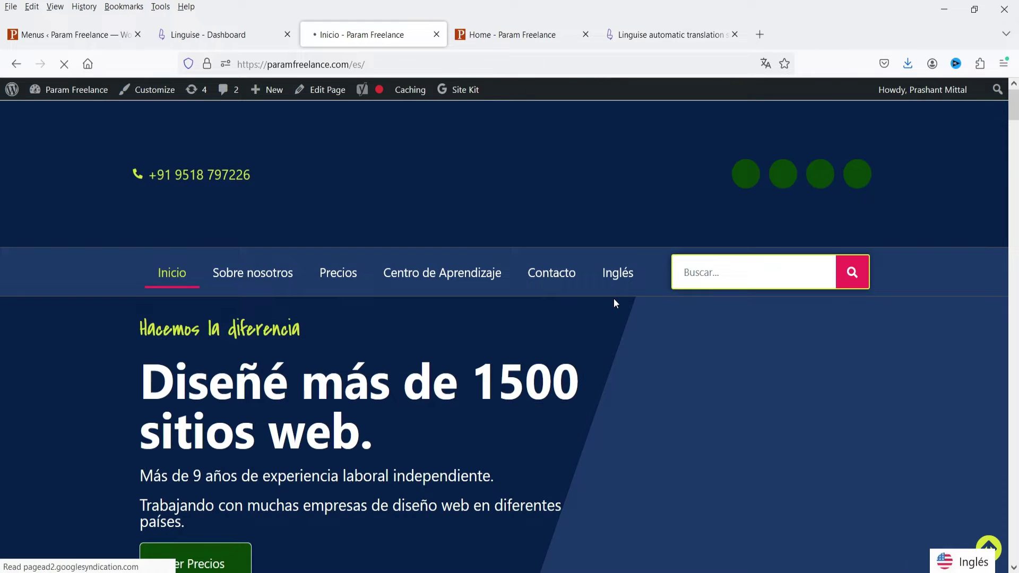
scroll(501, 299, down, 15)
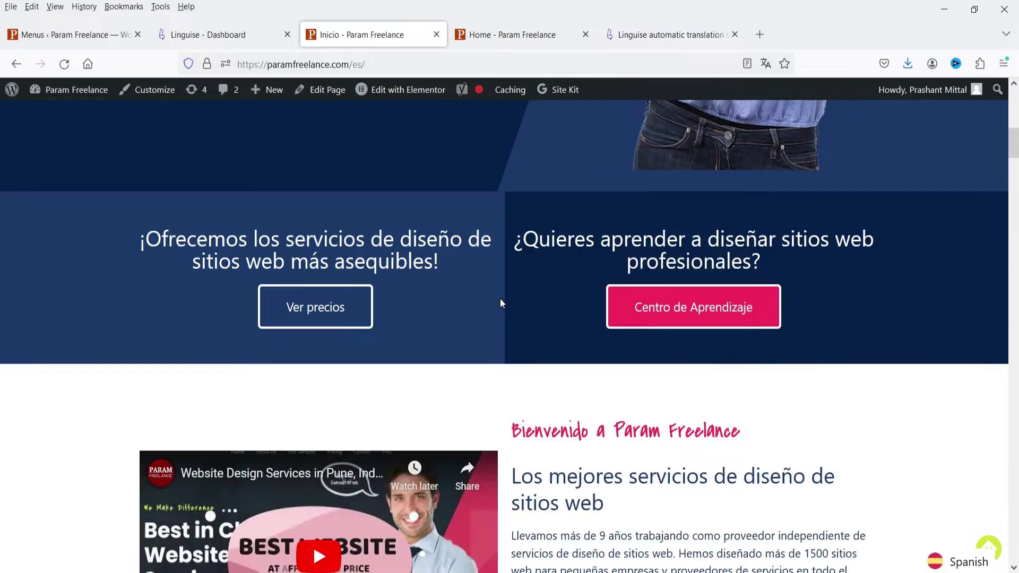
scroll(500, 299, up, 15)
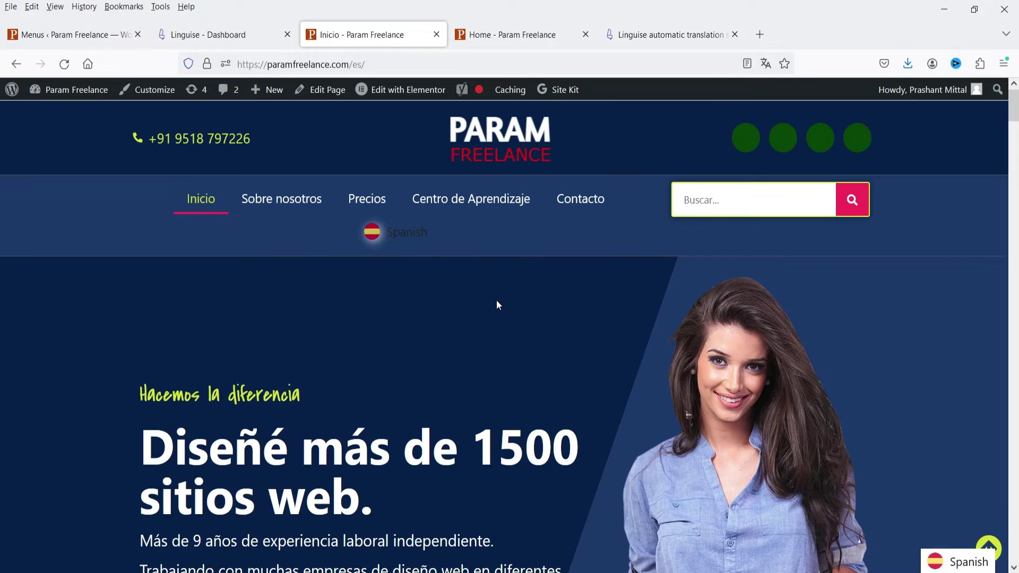
- Switch the homepage to Hindi and scroll through the translated page
click(948, 563)
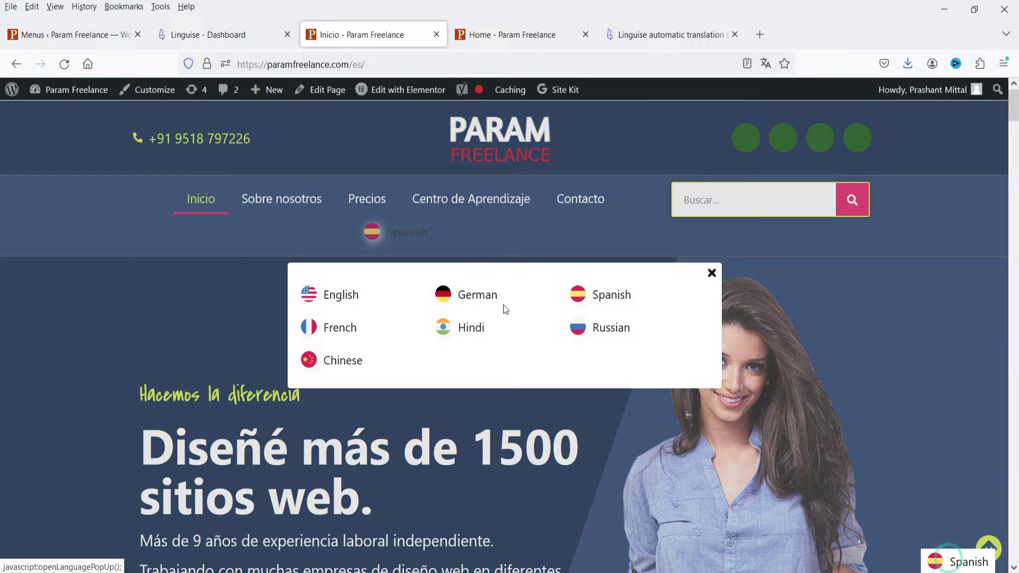
click(450, 329)
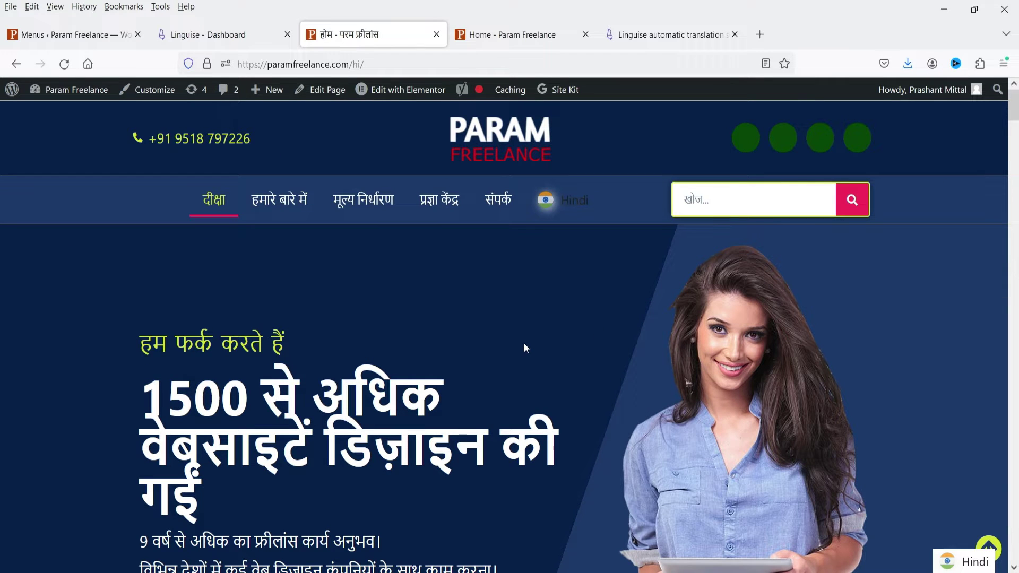
scroll(480, 308, down, 14)
scroll(473, 303, up, 14)
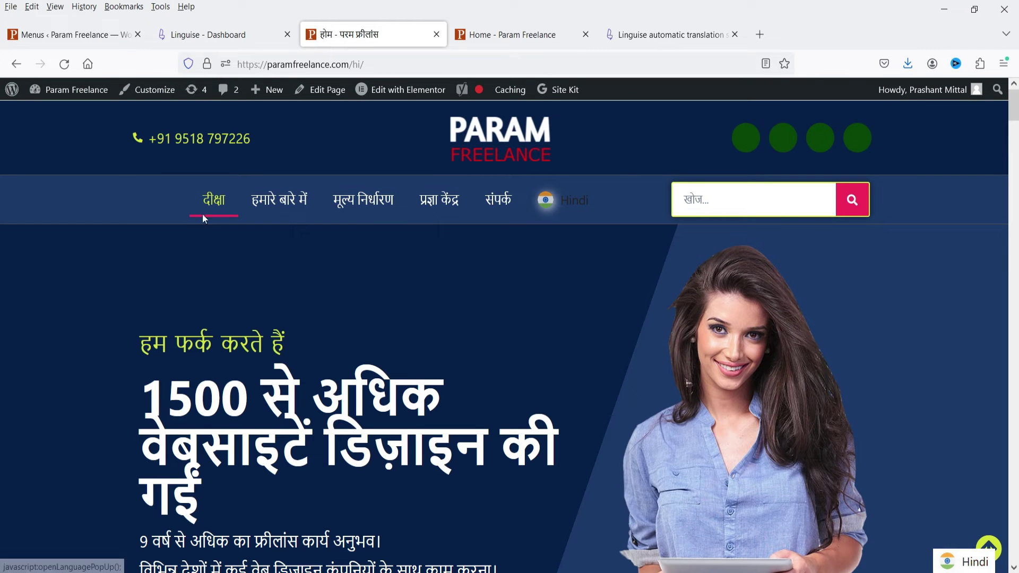
- Switch the homepage to French with the menu flag switcher and scroll down the posts
click(563, 208)
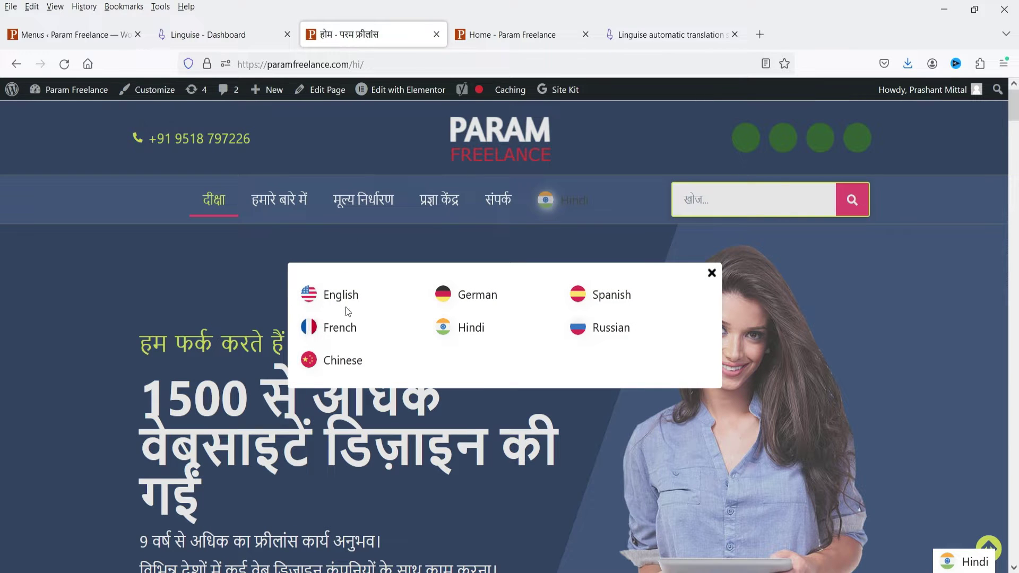
click(336, 327)
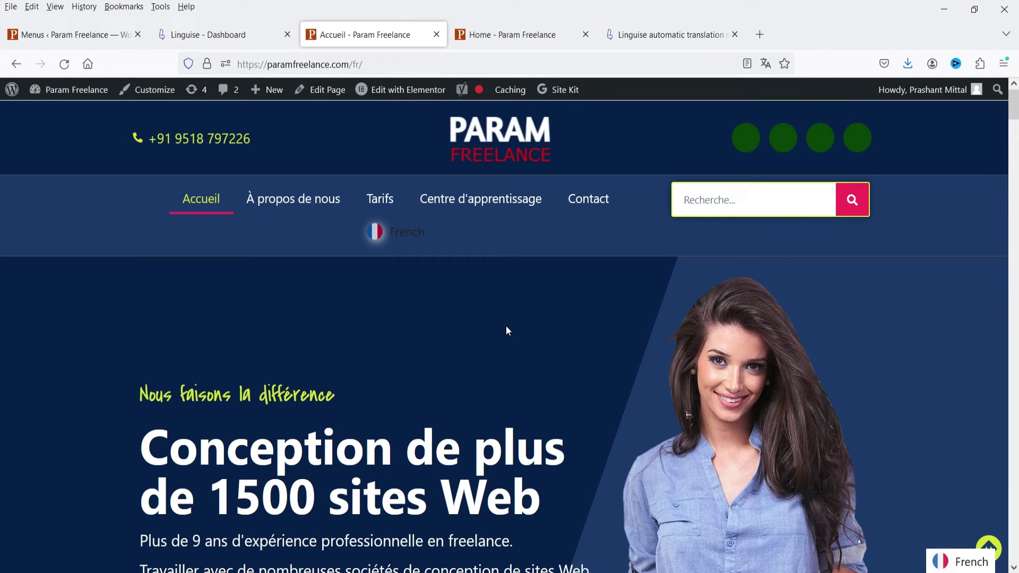
scroll(506, 326, down, 12)
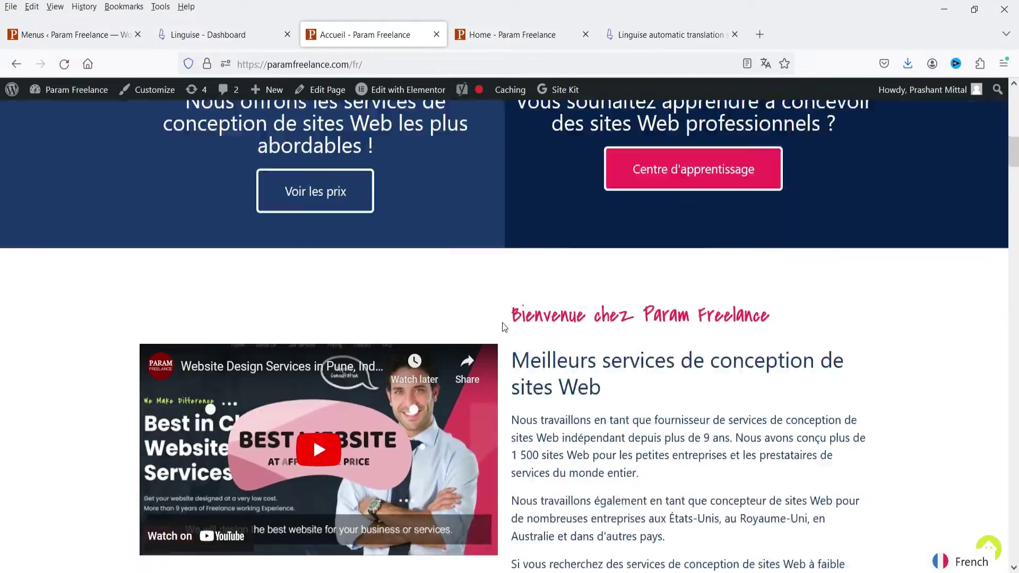
scroll(709, 341, down, 10)
scroll(710, 339, up, 20)
scroll(691, 319, down, 20)
scroll(691, 317, down, 8)
- Open the French Astra theme tutorial article and read through its paragraphs
click(661, 224)
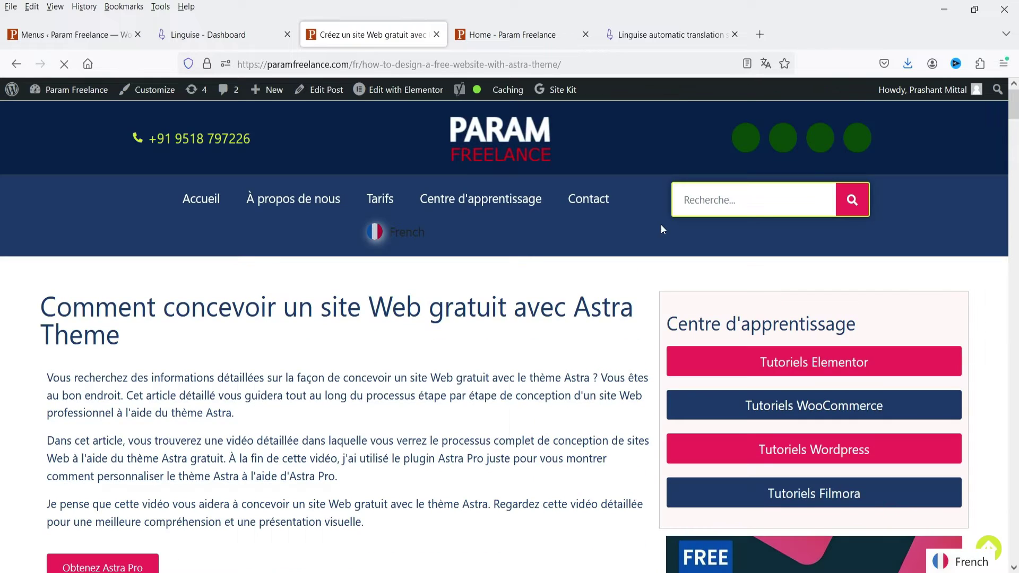
scroll(518, 247, down, 3)
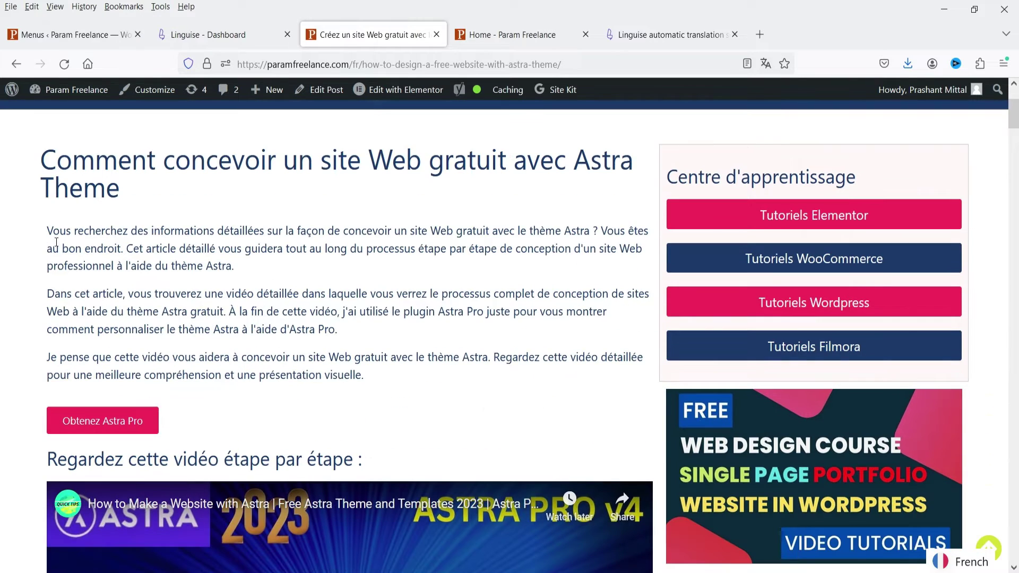
drag(46, 227, 448, 387)
click(446, 382)
scroll(443, 345, down, 2)
scroll(440, 313, down, 12)
scroll(432, 308, up, 18)
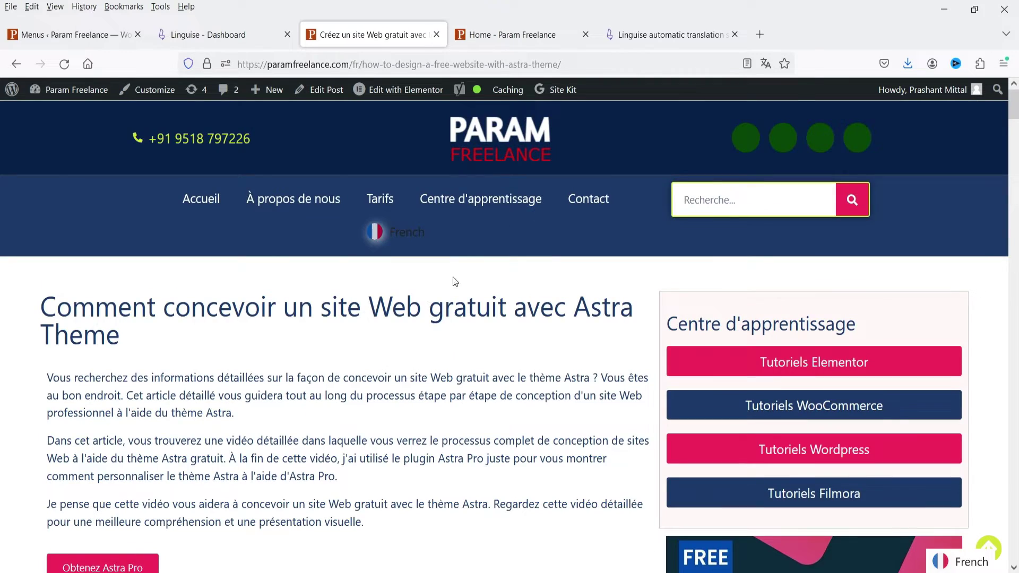
- Switch the Astra article to Hindi and scroll through it
click(396, 231)
click(479, 329)
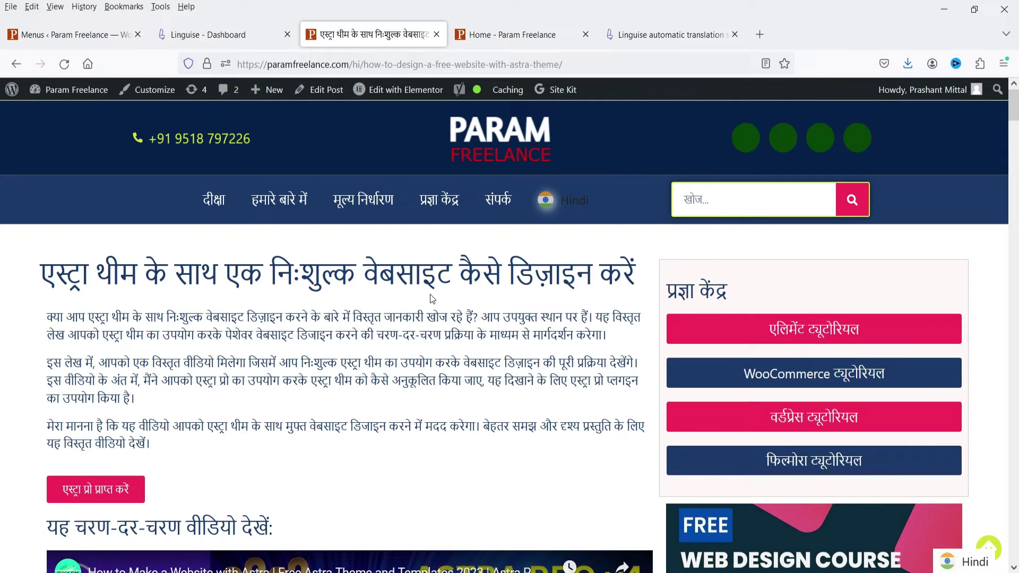
scroll(430, 293, down, 8)
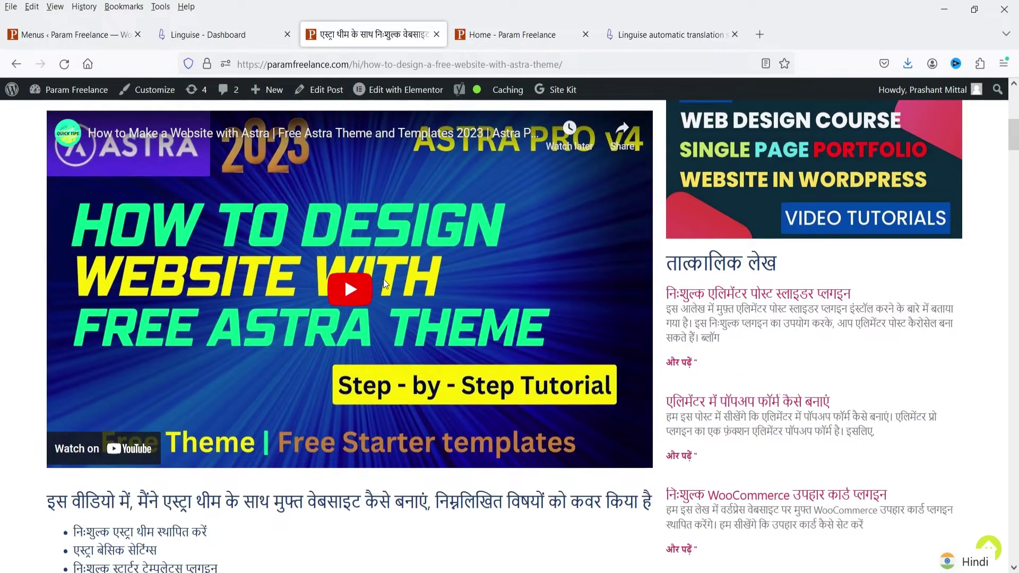
scroll(384, 279, up, 6)
scroll(383, 283, up, 2)
- Switch the article to Chinese and back to English, then bring up the Linguise homepage
click(554, 200)
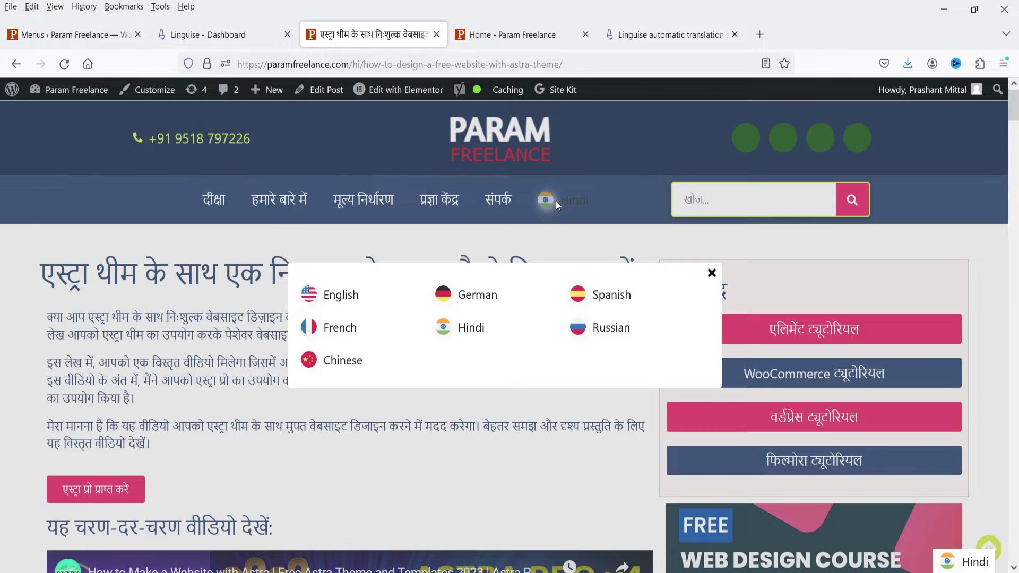
click(349, 370)
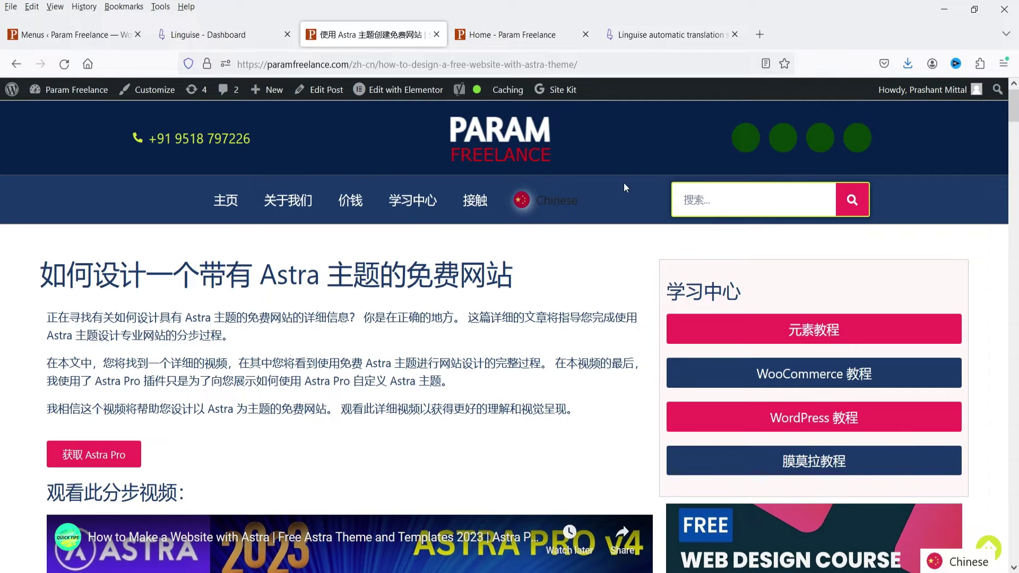
click(557, 201)
click(350, 296)
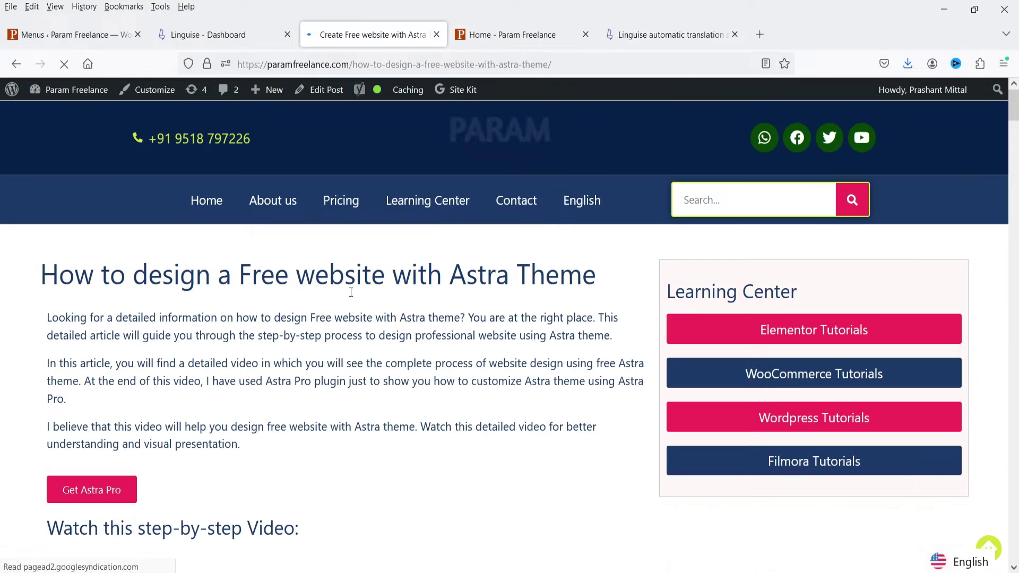
click(654, 33)
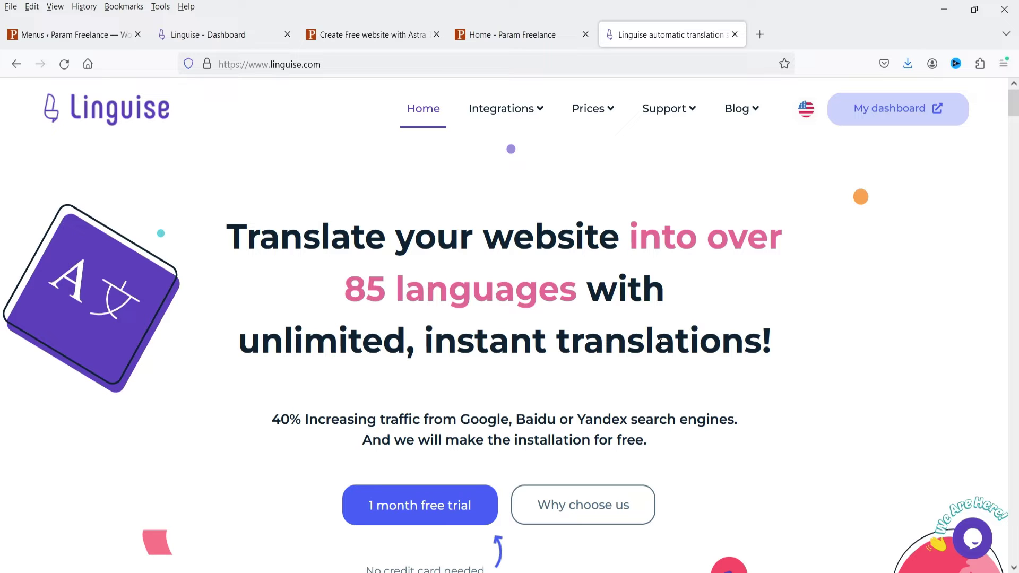
- Check the yearly START, PRO and LARGE plan prices, then switch to the Linguise dashboard
scroll(896, 283, down, 10)
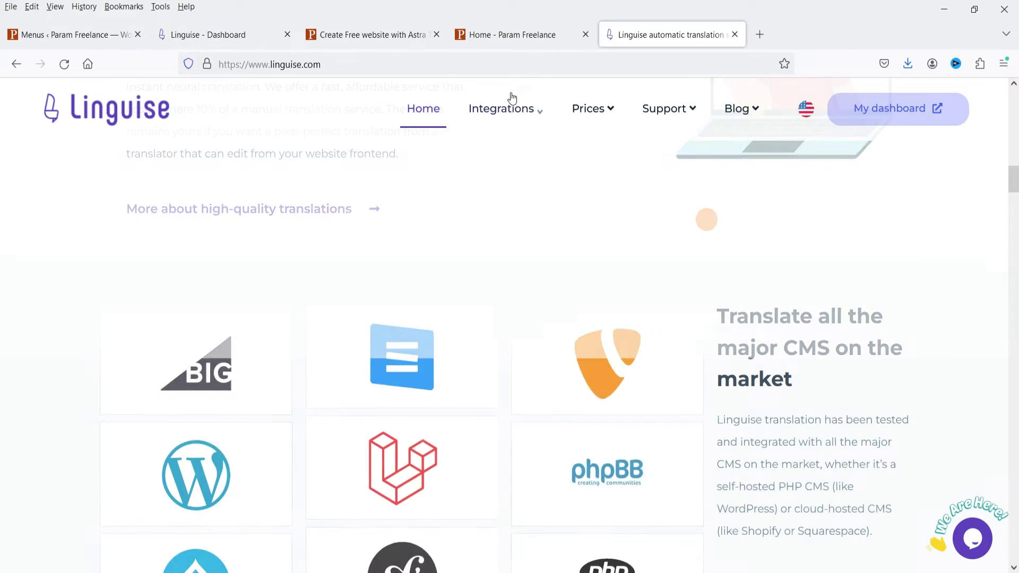
mouse_move(532, 107)
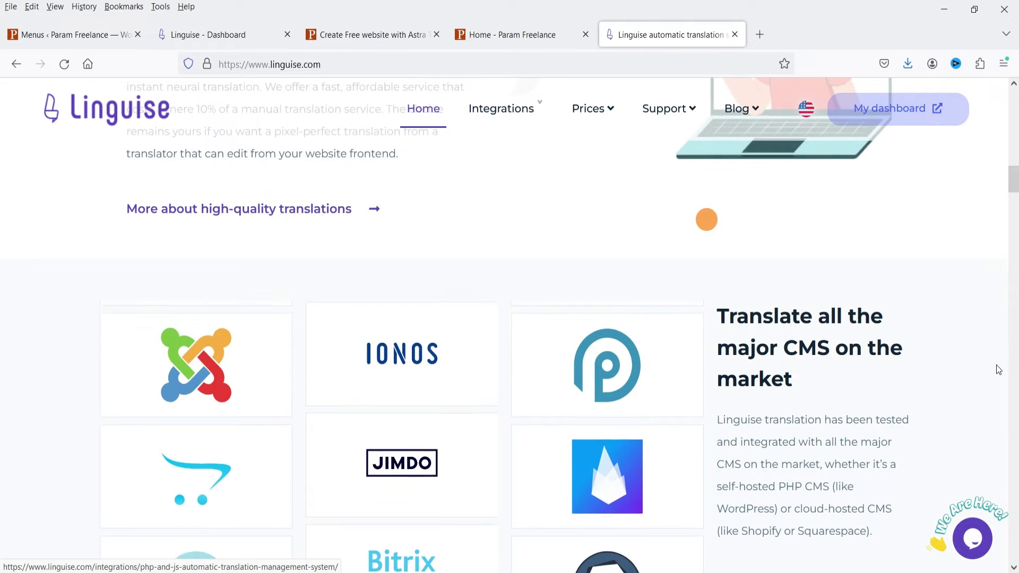
mouse_move(588, 108)
click(525, 186)
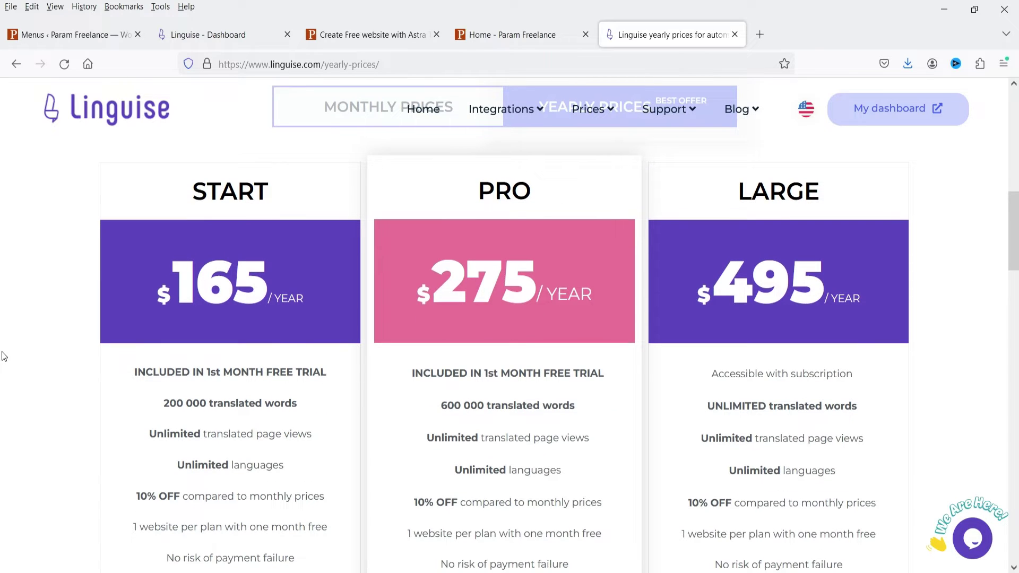
scroll(5, 356, down, 2)
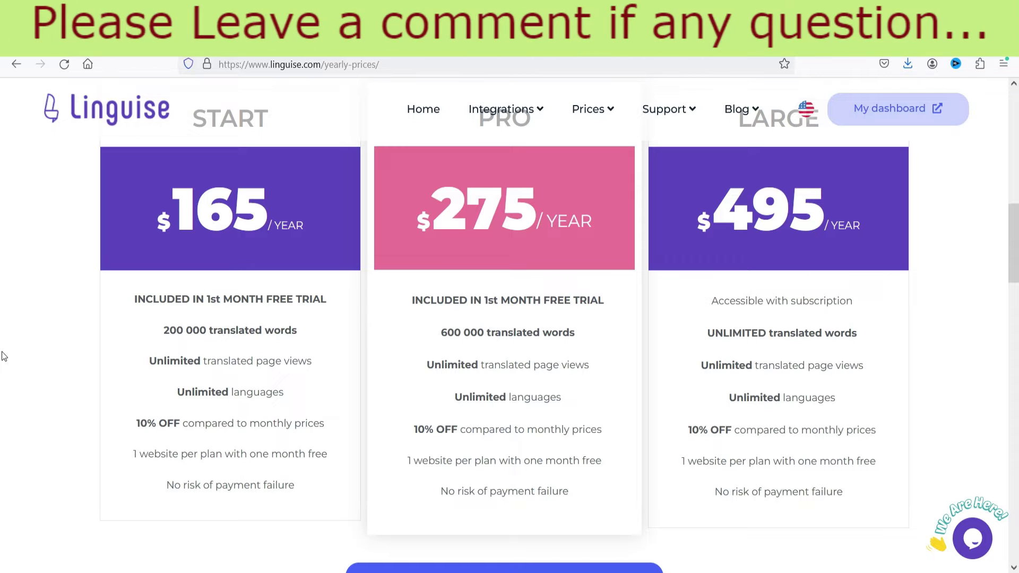
scroll(497, 244, up, 2)
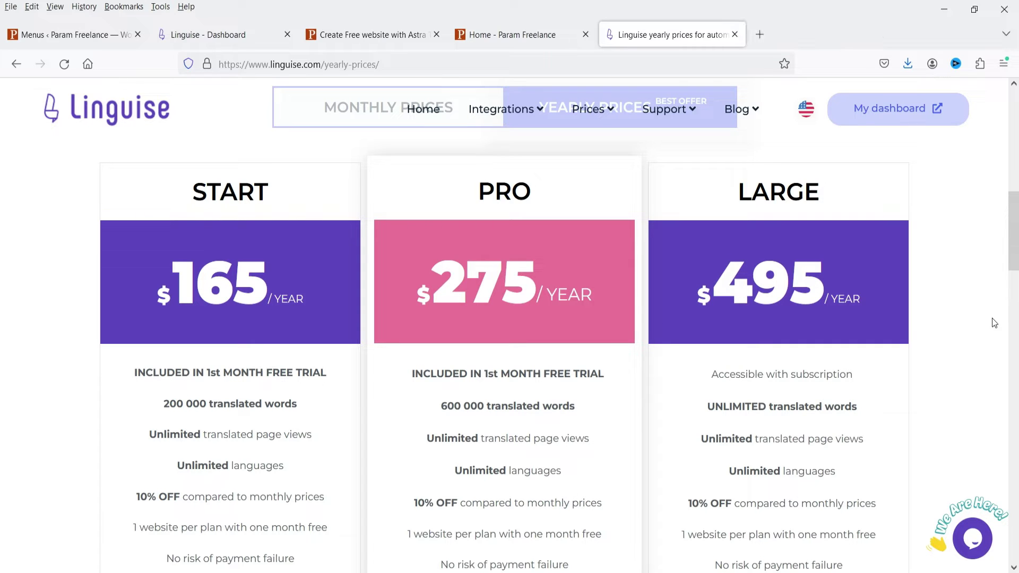
scroll(994, 323, down, 3)
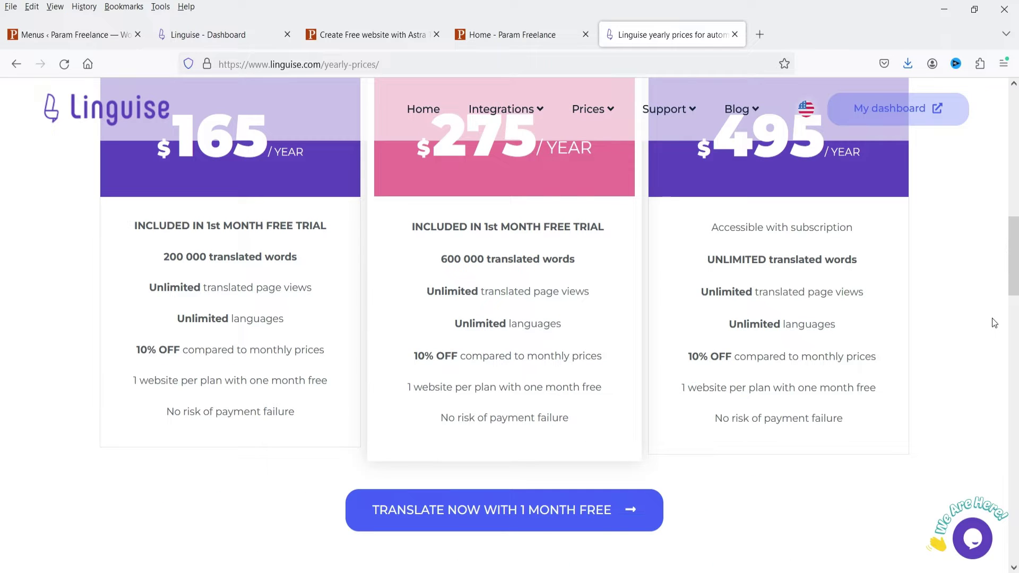
click(193, 29)
- Leave the Linguise dashboard and return to the English Param Freelance homepage
scroll(39, 294, down, 3)
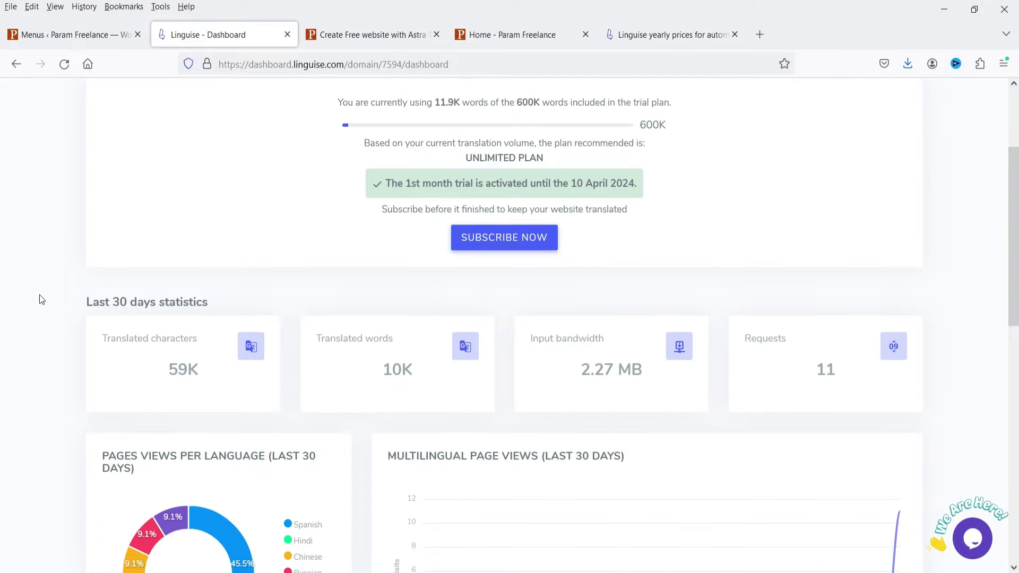
scroll(39, 295, down, 3)
scroll(39, 294, up, 6)
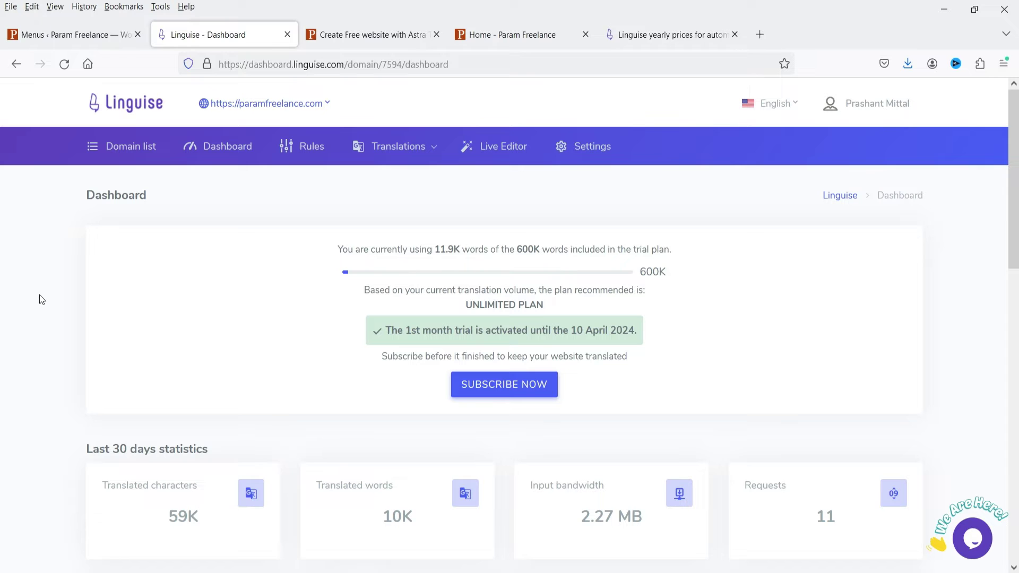
key(ctrl+Tab)
key(ctrl+Tab)
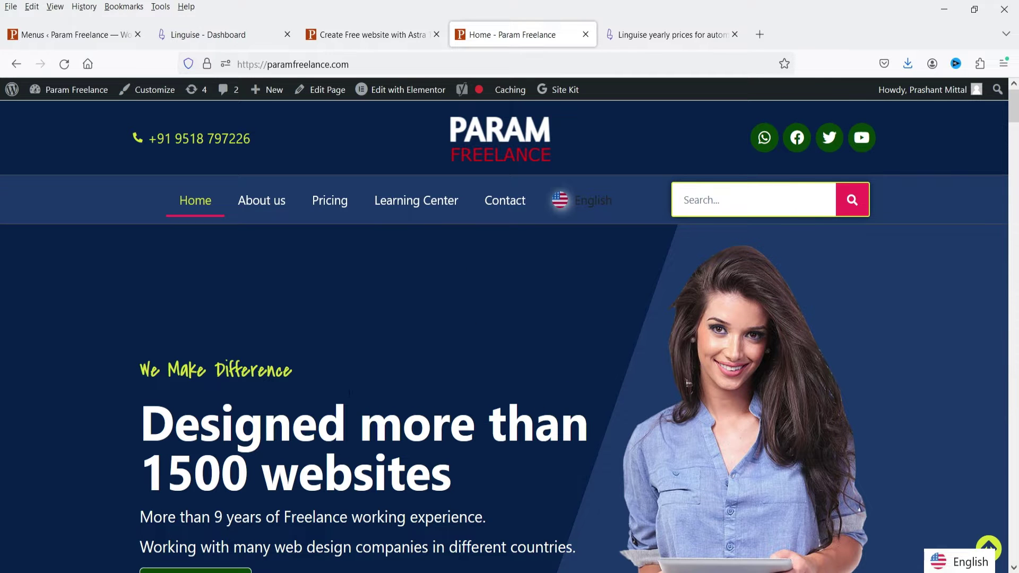
scroll(504, 337, down, 2)
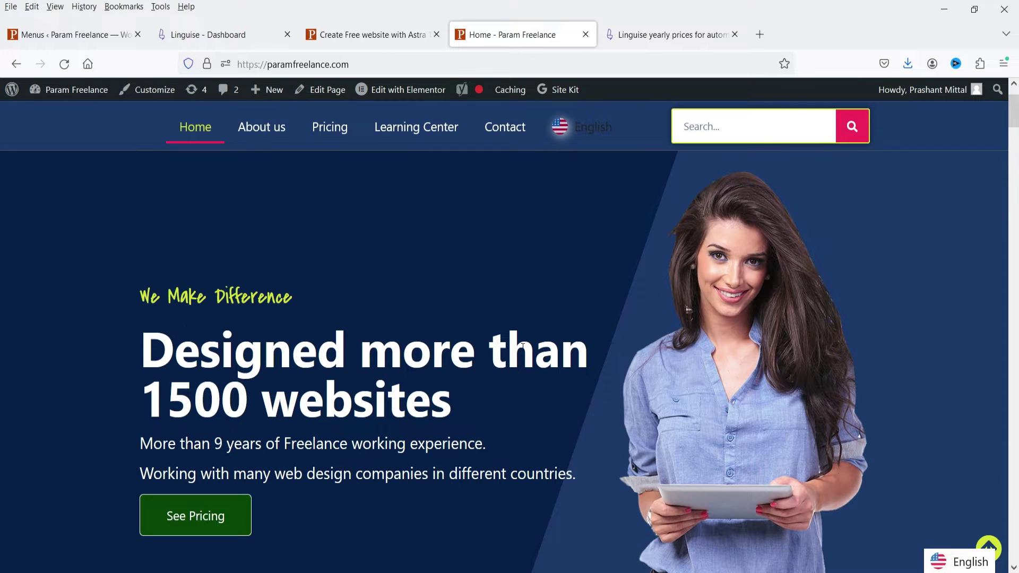
scroll(505, 347, up, 2)
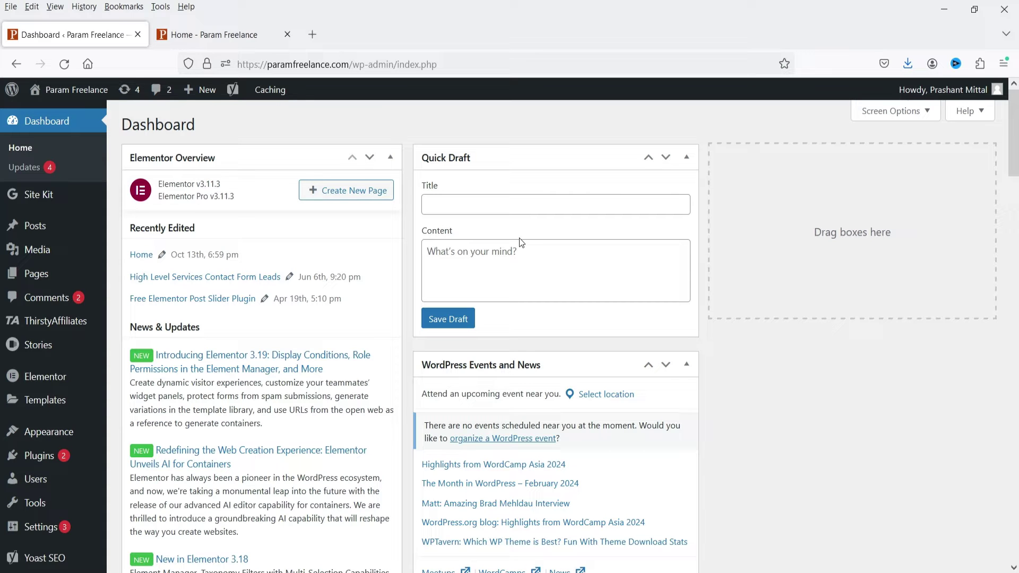
- Search plugins for 'linguise', then install and activate the Linguise plugin
click(137, 474)
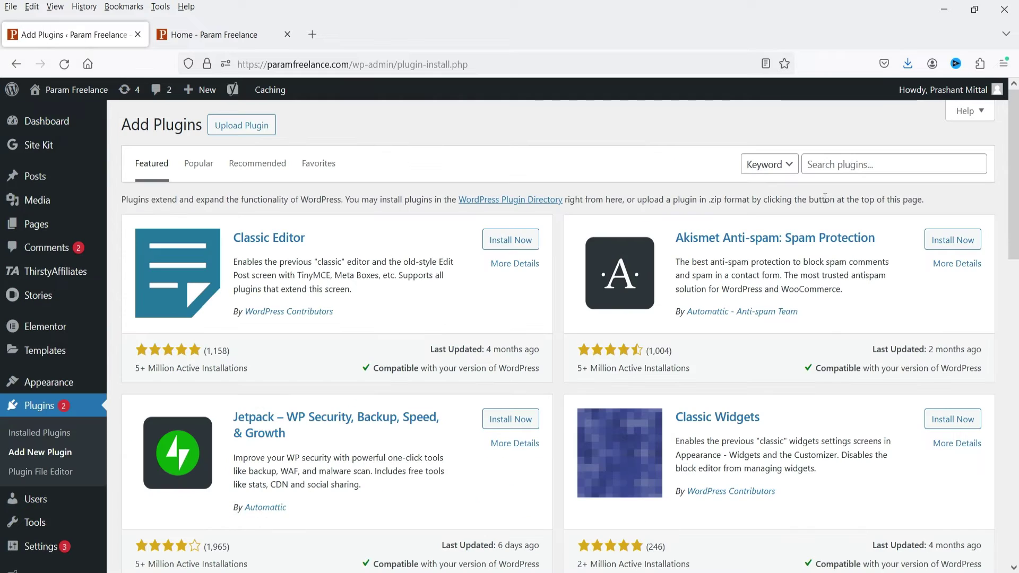
click(846, 161)
text(linguise)
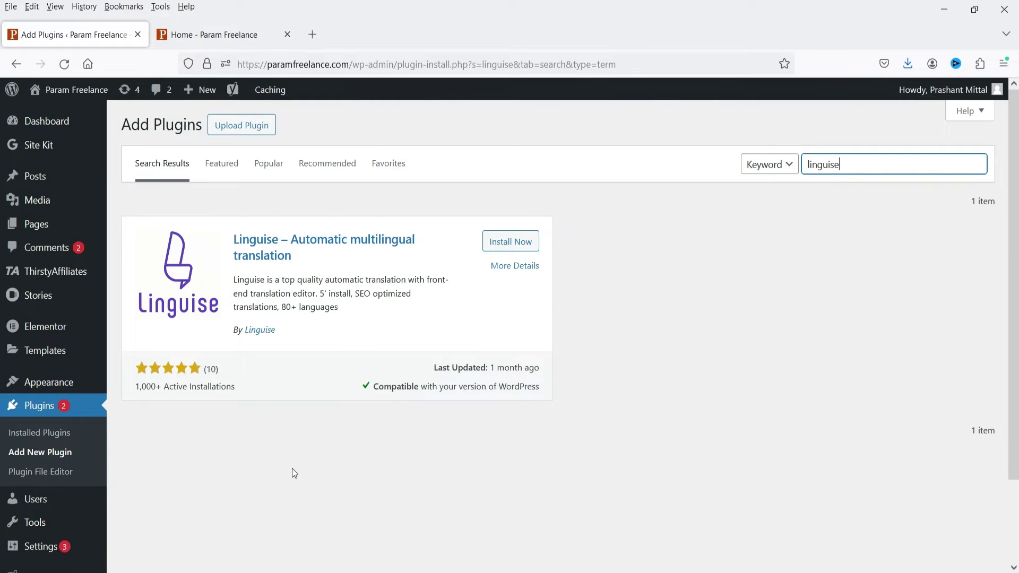
click(512, 241)
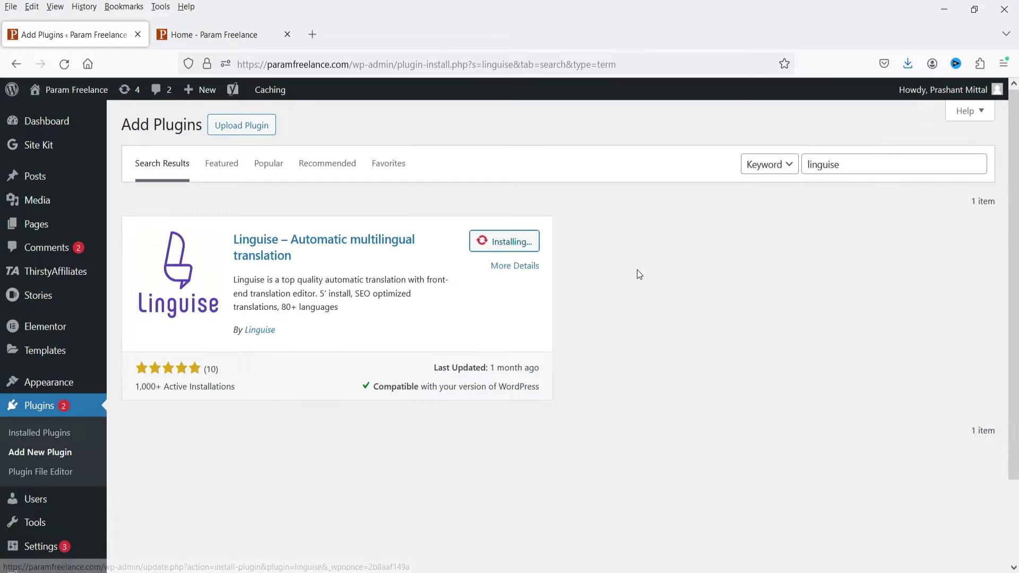
click(514, 241)
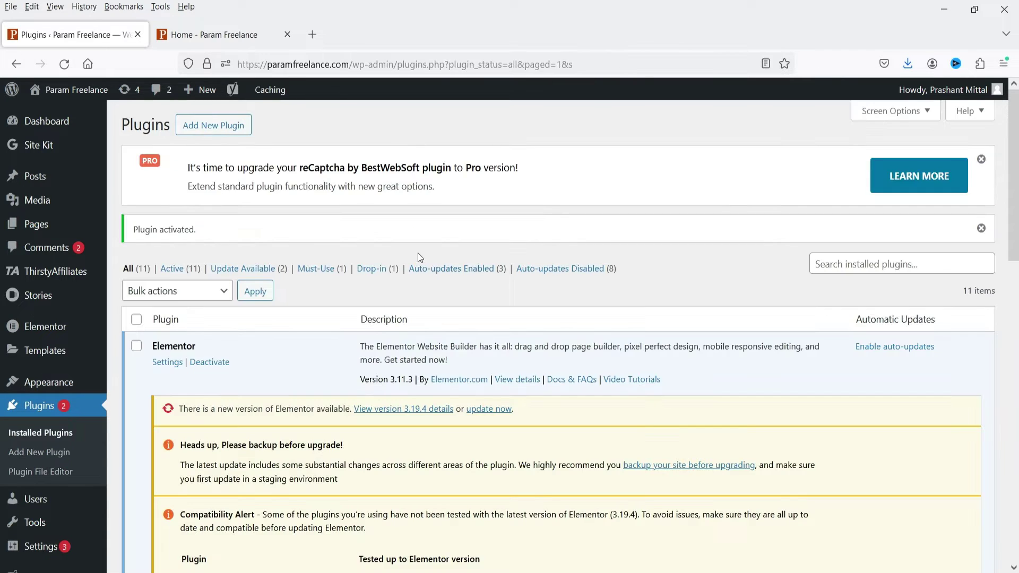
- Open the Linguise plugin's Main Settings page from the admin sidebar
mouse_move(61, 279)
scroll(47, 254, down, 2)
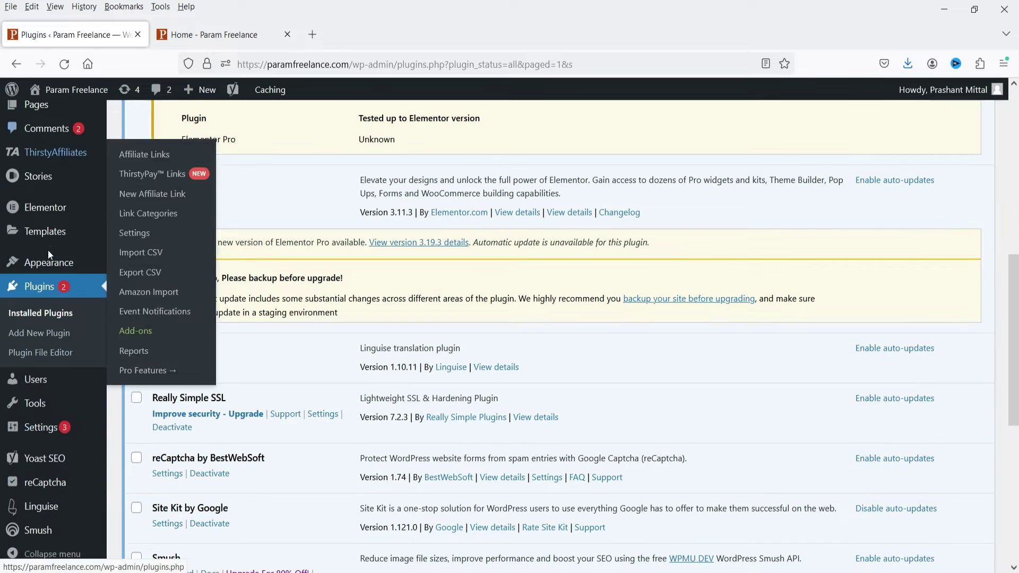
click(37, 509)
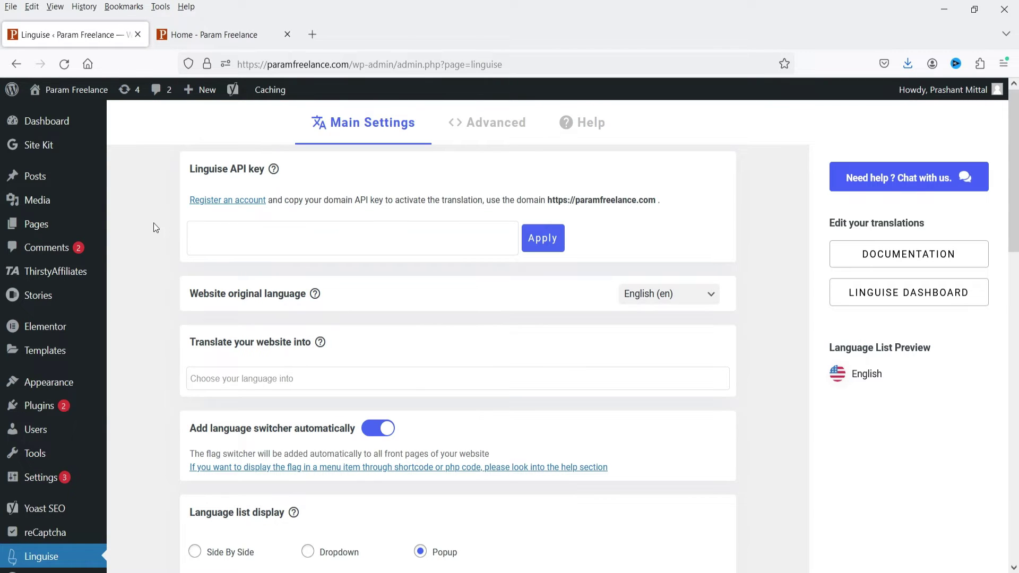
- Open the 'Register an account' link under the Linguise API key field
click(229, 196)
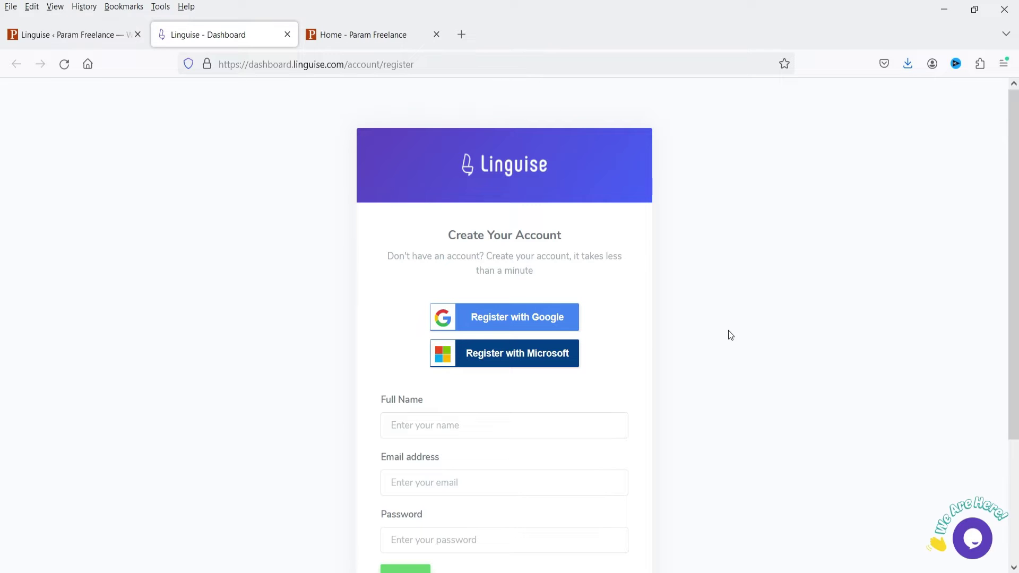
- Register a Linguise account with full name, e-mail and password, then dismiss the save-login prompt
scroll(637, 350, down, 3)
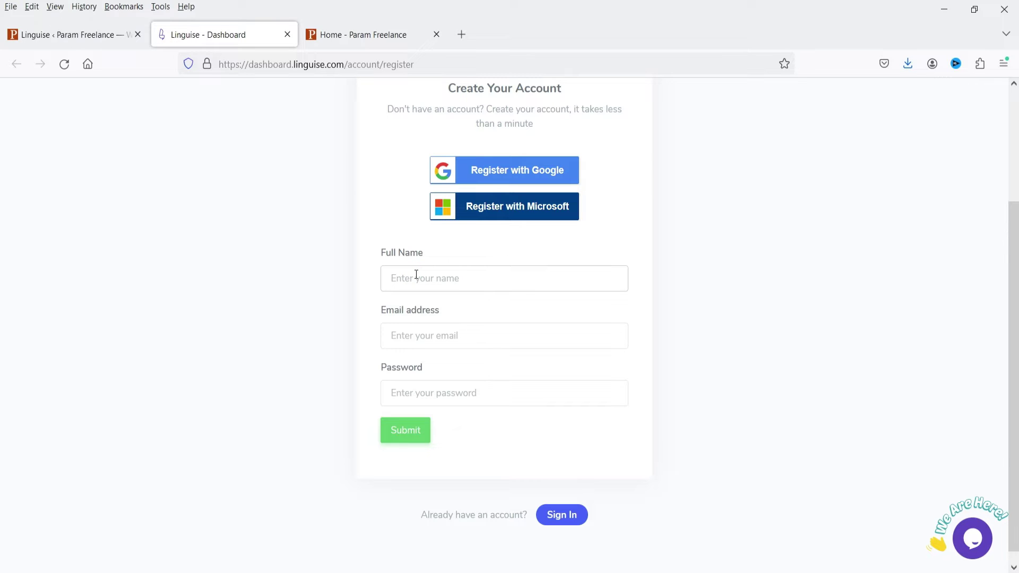
text(Pras)
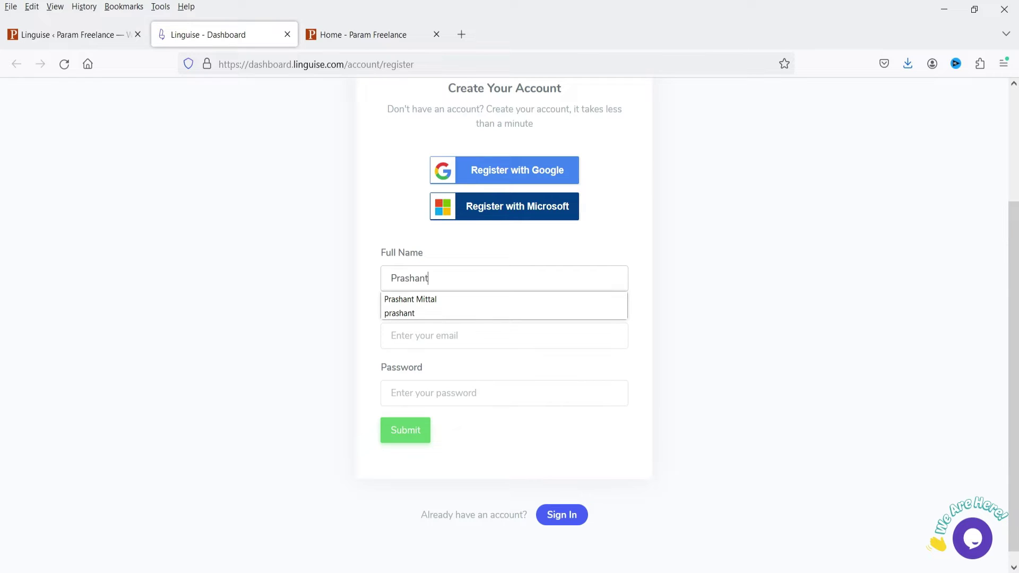
text(hant)
click(472, 298)
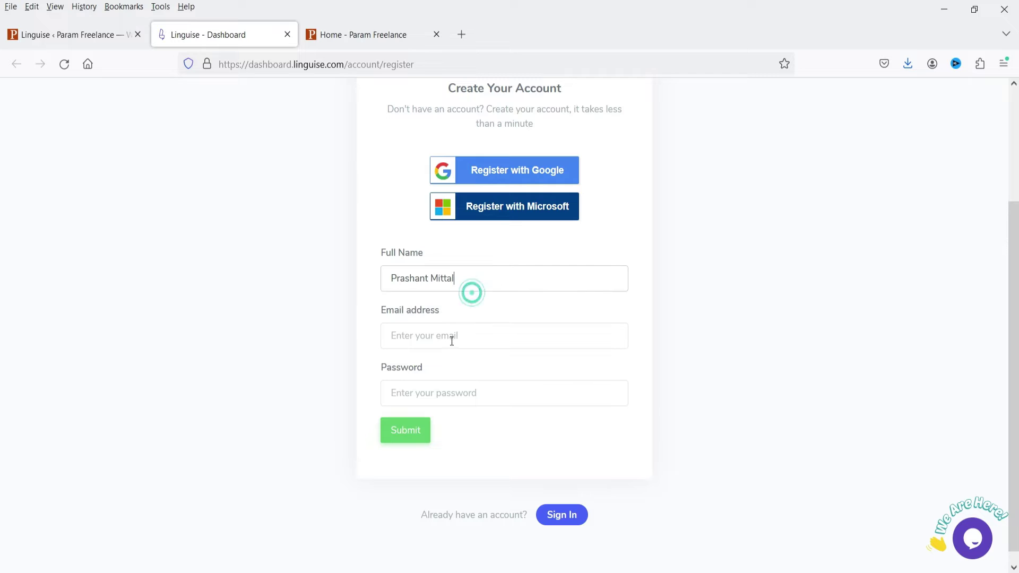
click(452, 340)
click(427, 394)
text(*********)
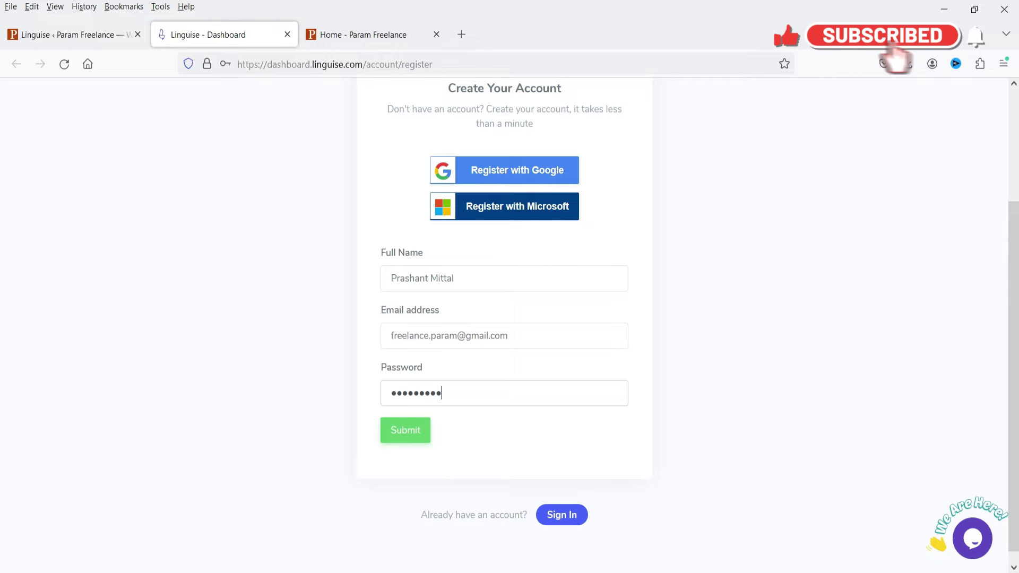
click(399, 443)
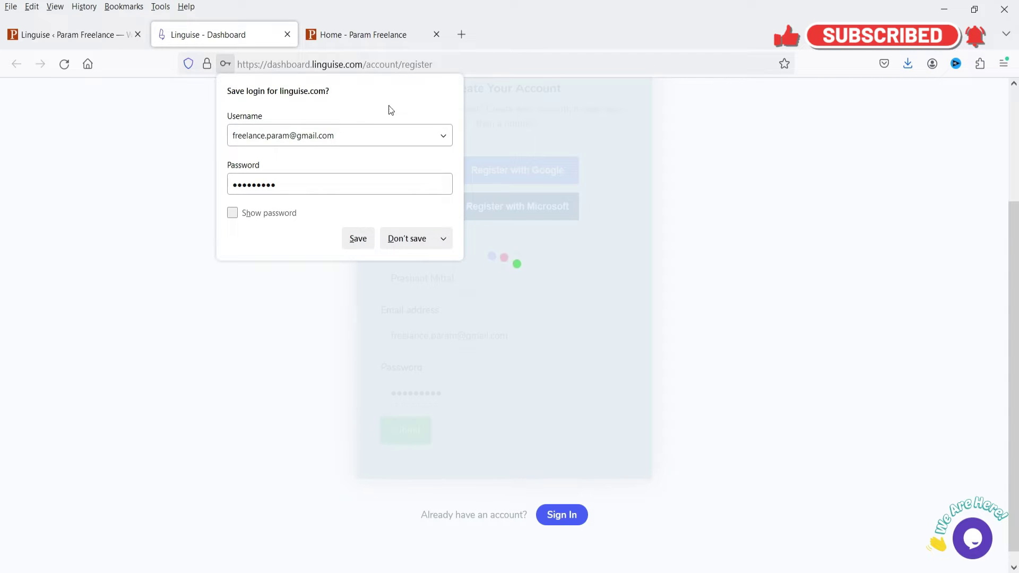
click(877, 177)
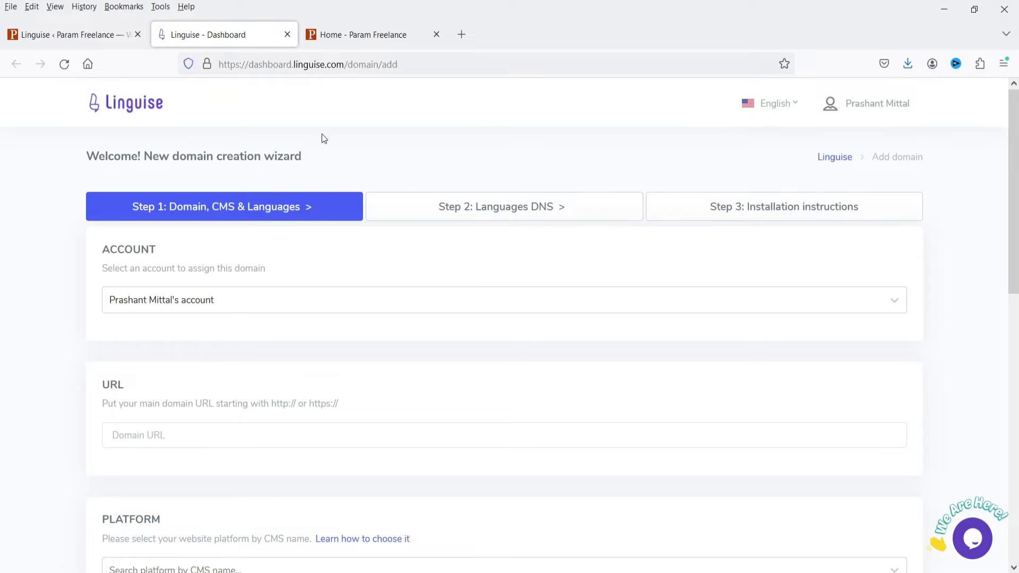
scroll(217, 340, down, 2)
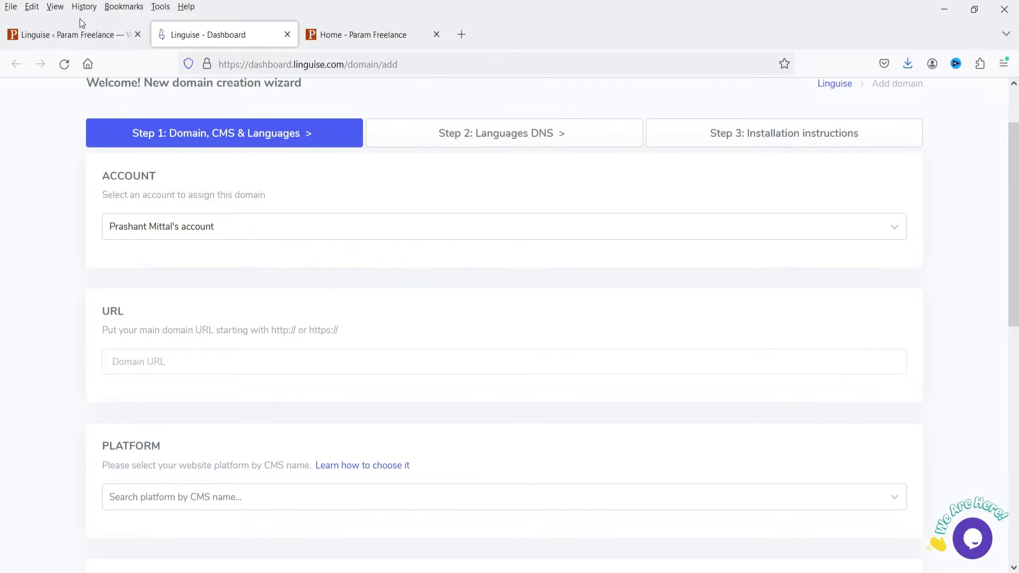
click(42, 35)
click(351, 34)
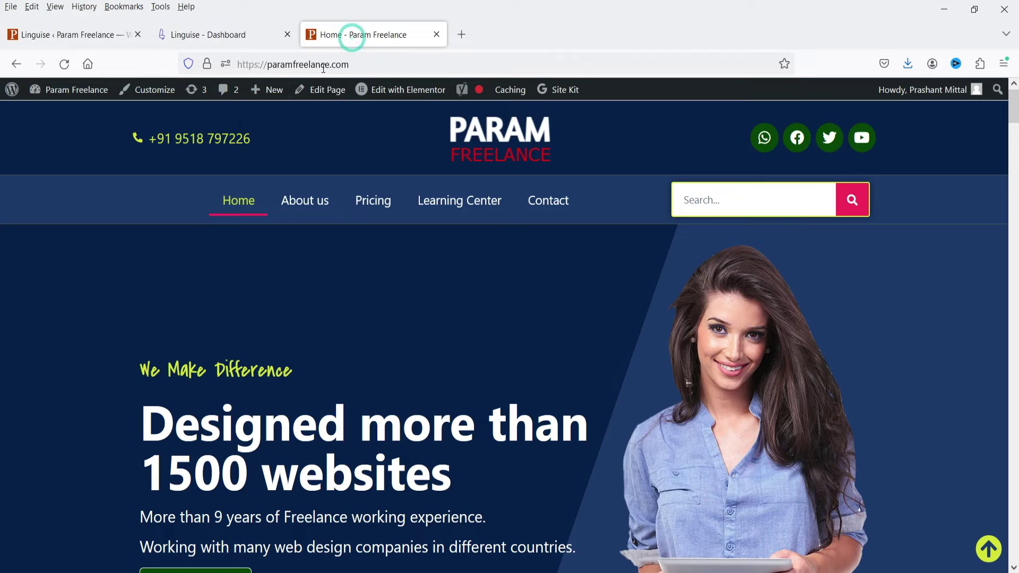
click(323, 65)
key(ctrl+c)
click(223, 34)
click(167, 361)
key(ctrl+v)
- Choose WordPress as the domain's platform
scroll(48, 372, down, 5)
click(167, 203)
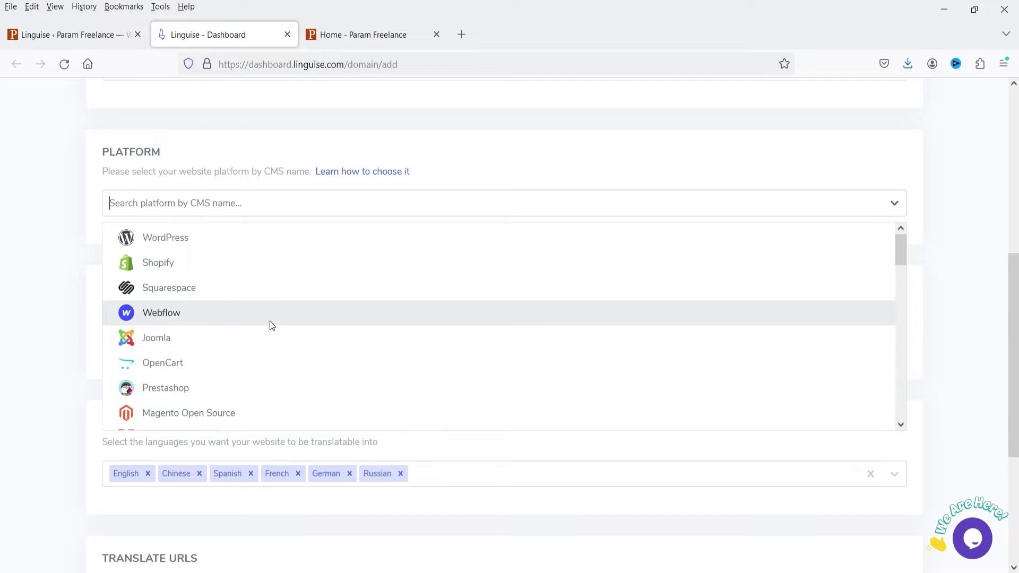
scroll(312, 361, down, 5)
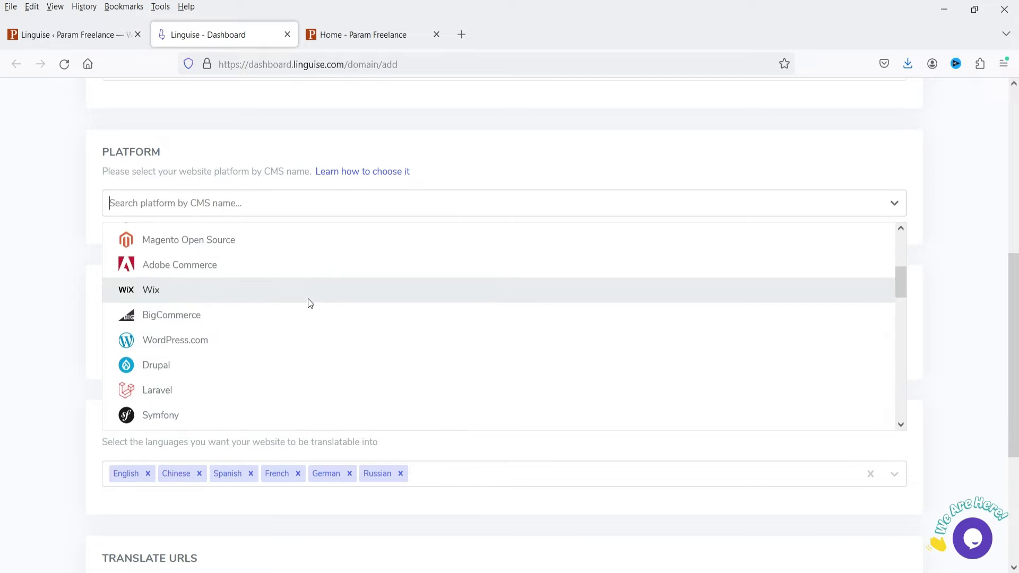
scroll(345, 282, up, 5)
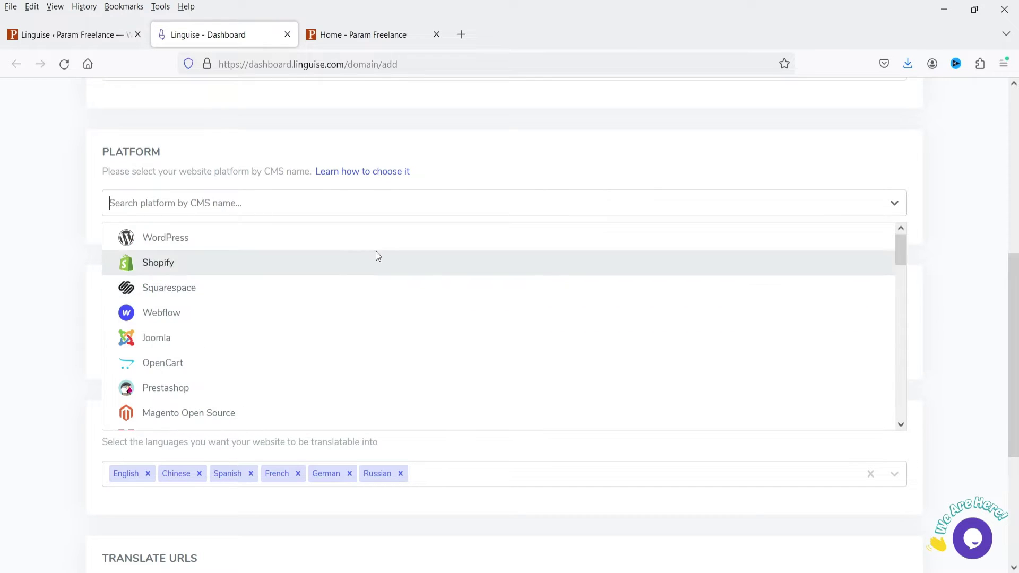
click(165, 240)
scroll(177, 345, up, 3)
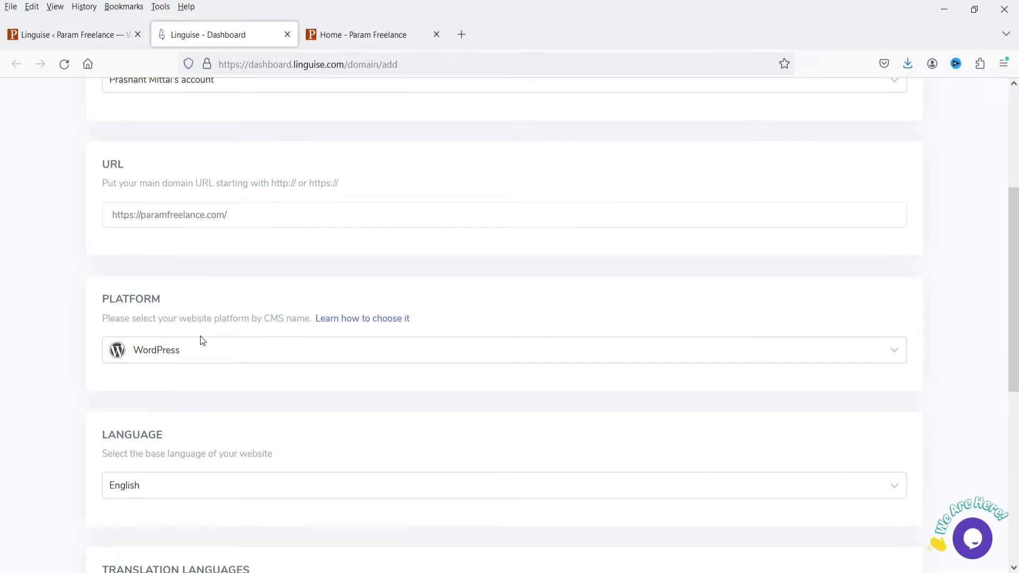
scroll(225, 317, down, 4)
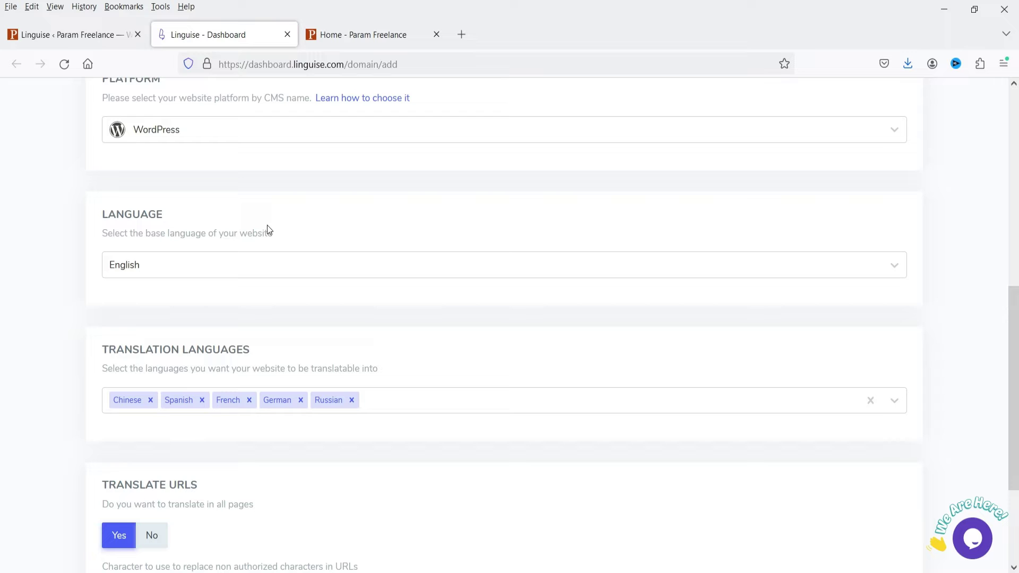
- Compare with the live homepage, then review the English base and translation languages
click(345, 35)
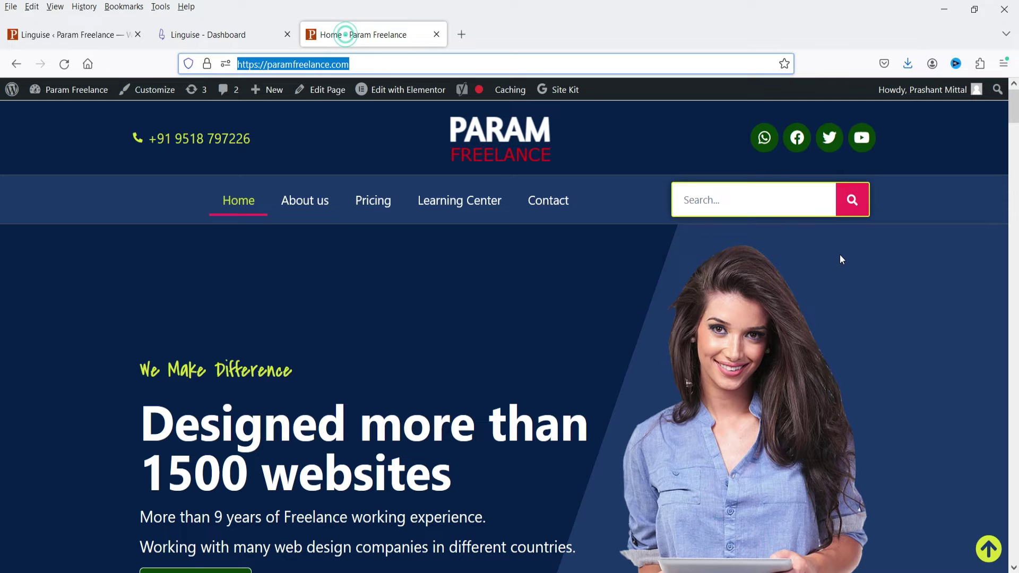
scroll(838, 254, down, 5)
scroll(811, 256, down, 5)
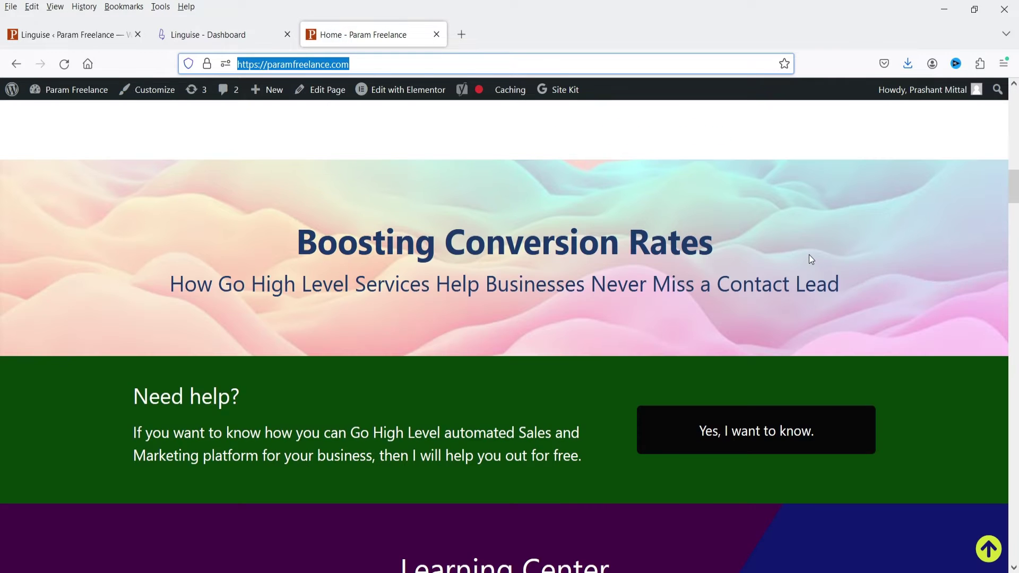
click(187, 25)
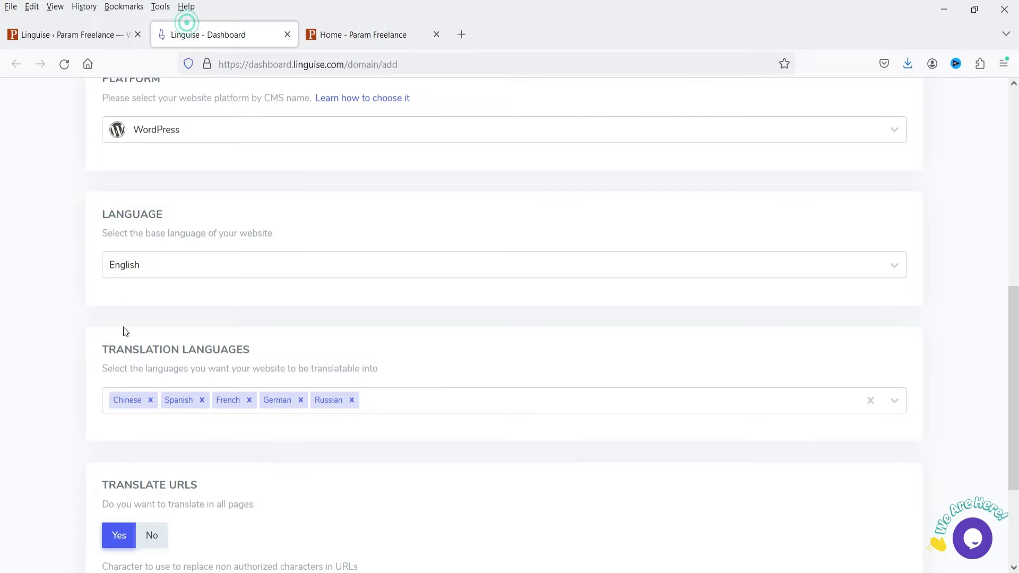
scroll(123, 283, down, 1)
scroll(124, 288, down, 1)
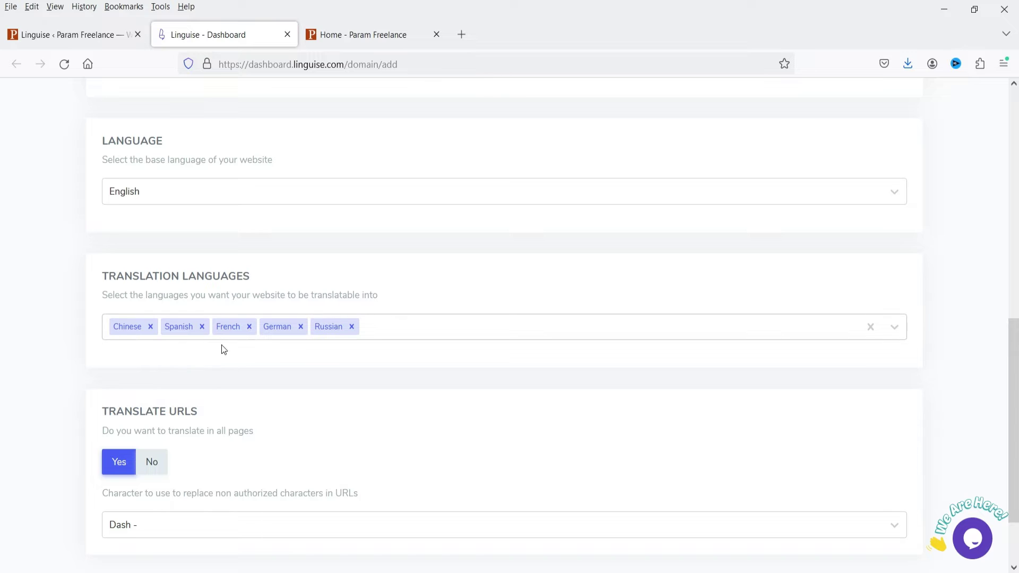
- Add Hindi as a translation language, turn off URL translation, and save the domain
click(405, 326)
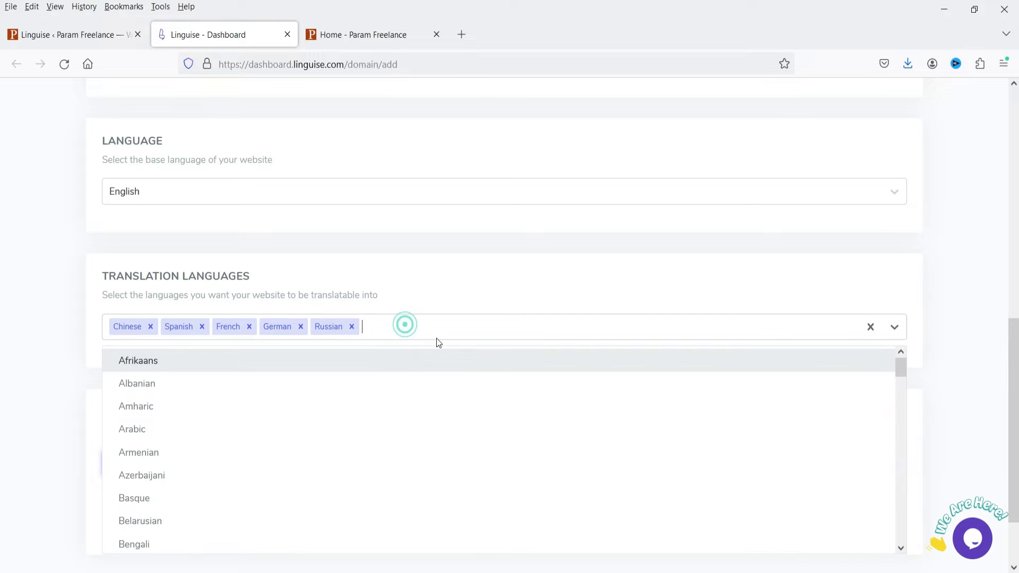
text(hindi)
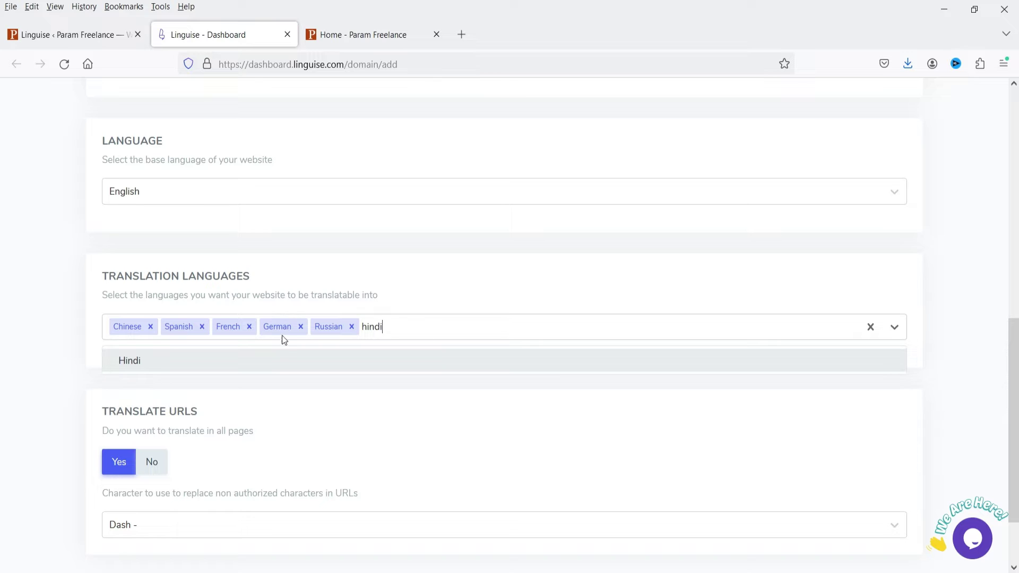
click(276, 359)
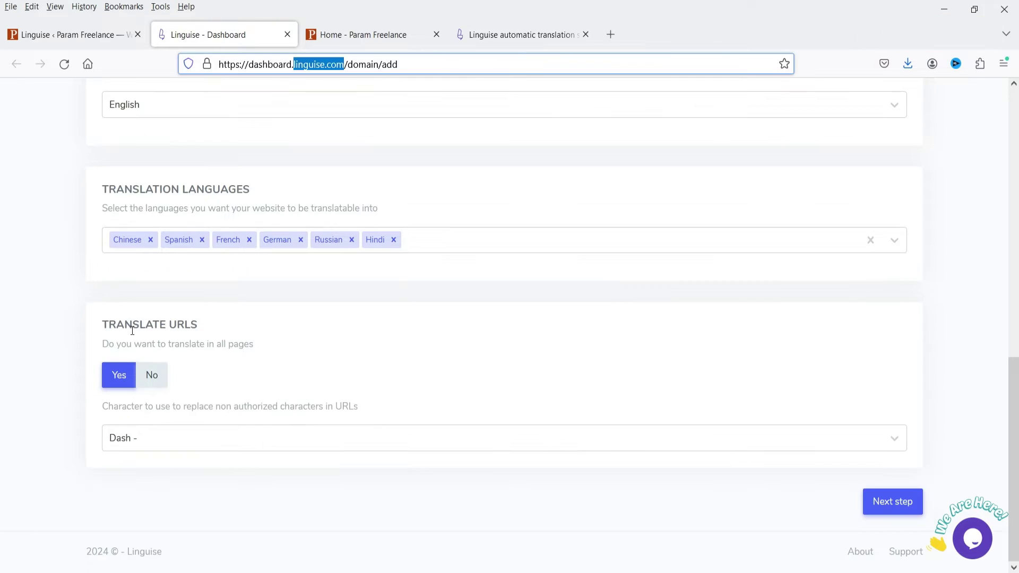
click(315, 366)
click(148, 374)
click(880, 506)
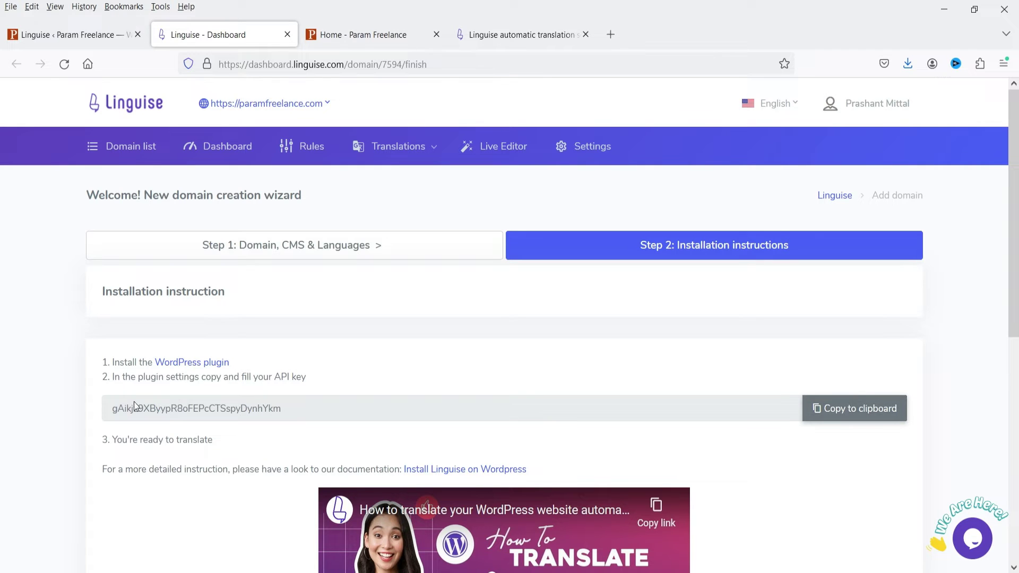
- Copy the domain's API key and return to the WordPress Linguise settings
click(841, 409)
scroll(241, 343, down, 2)
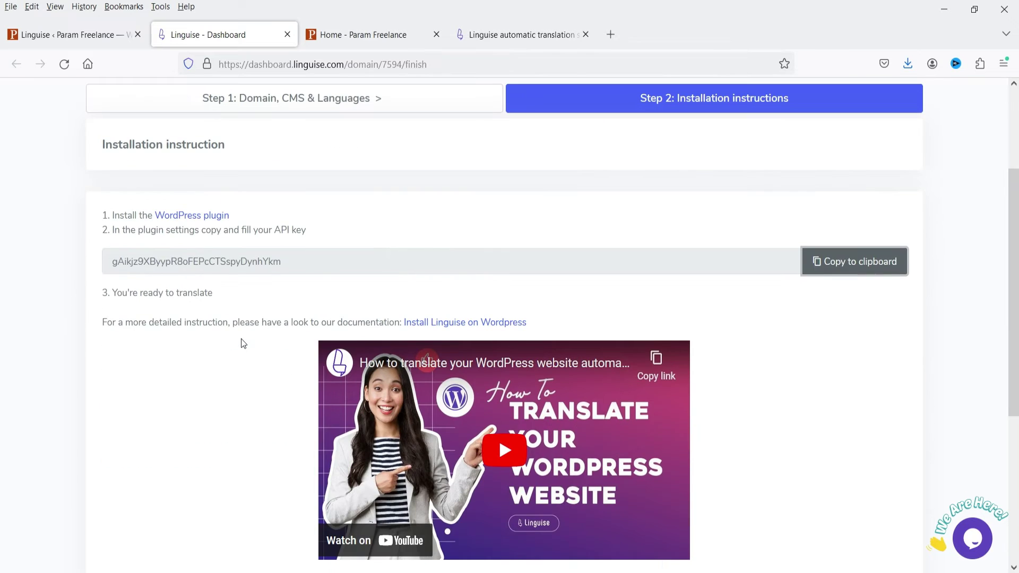
click(77, 34)
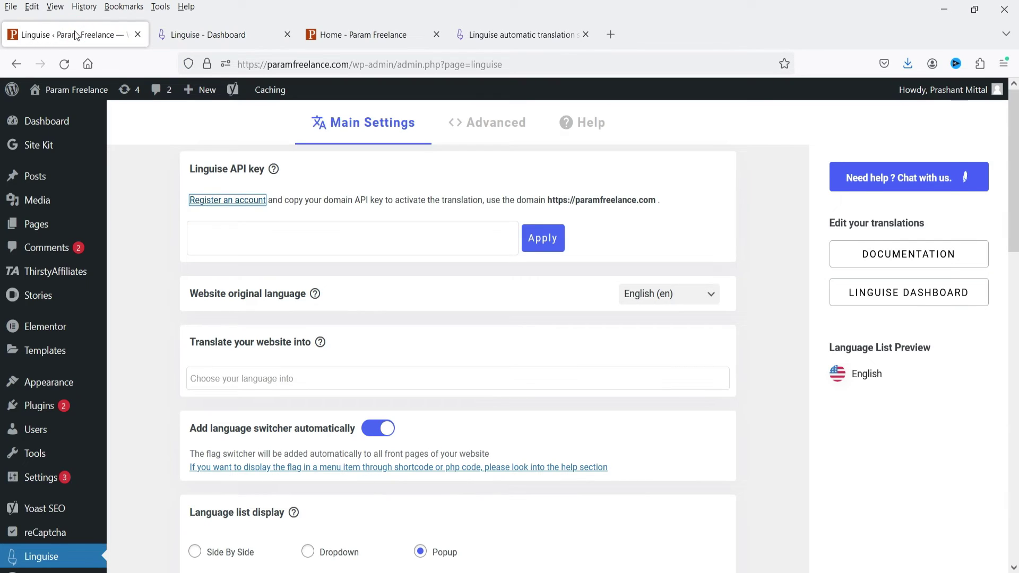
- Paste and apply the API key, review the seven listed languages, then return to the homepage
click(391, 242)
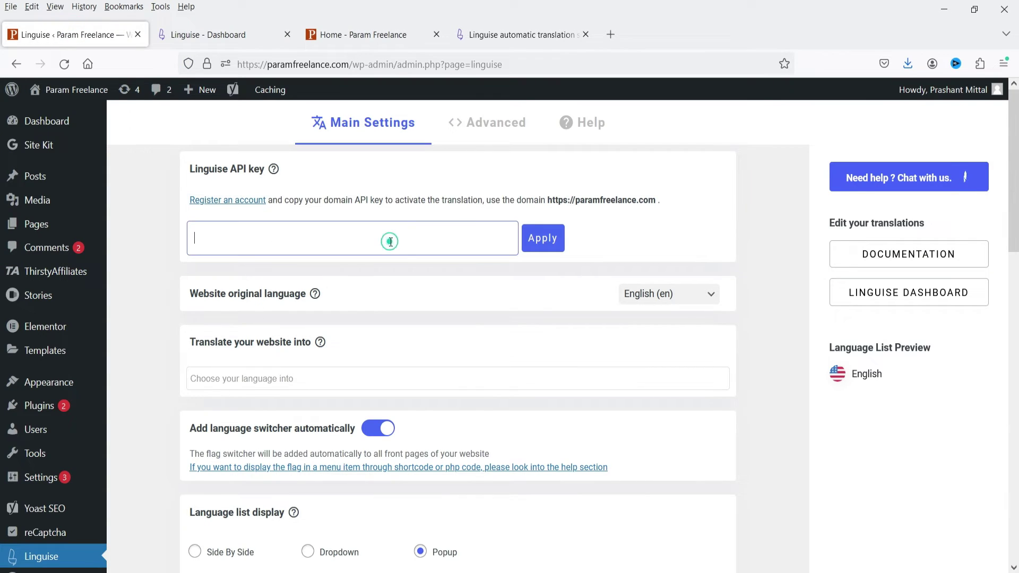
key(ctrl+v)
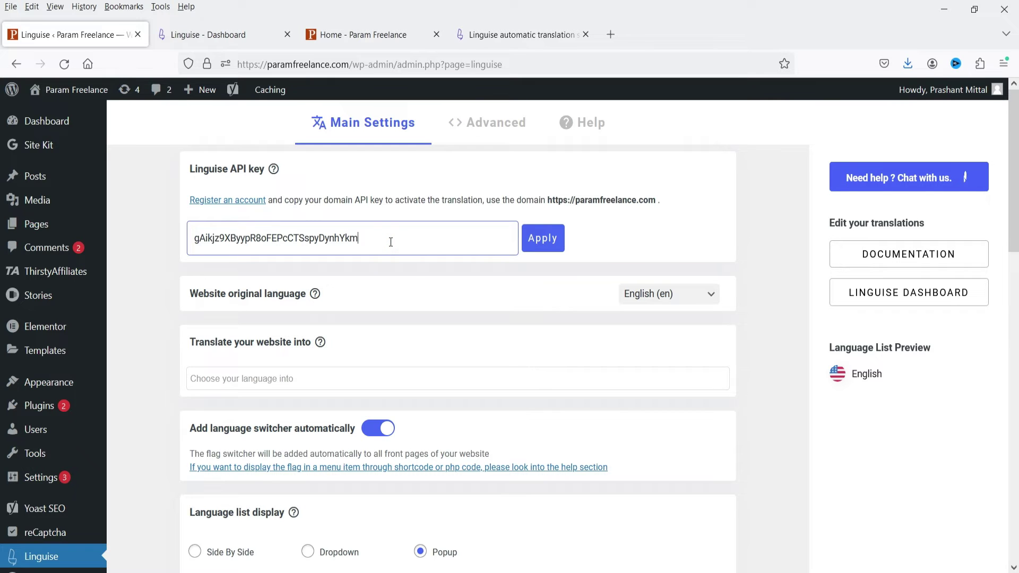
click(539, 240)
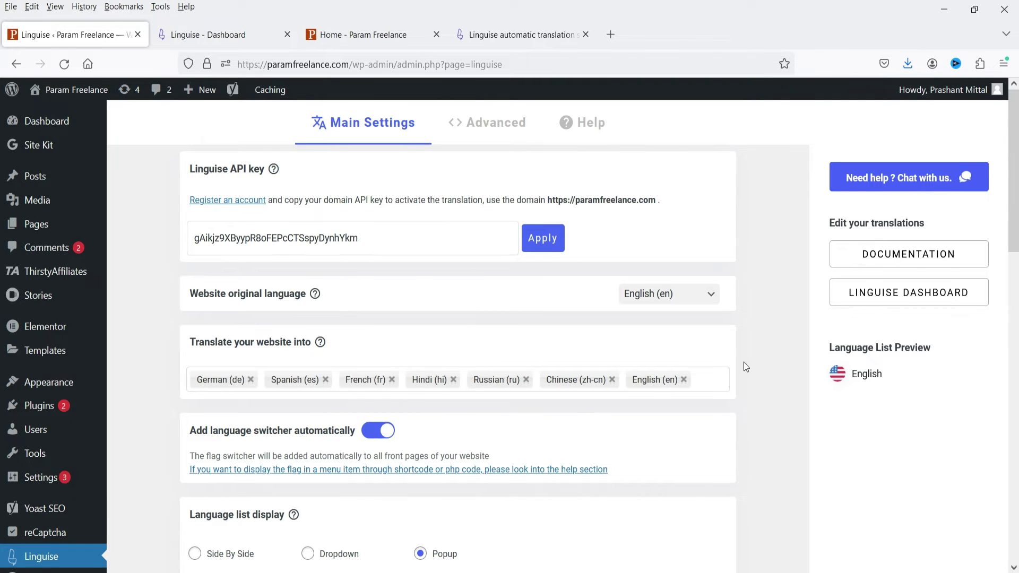
scroll(743, 363, down, 3)
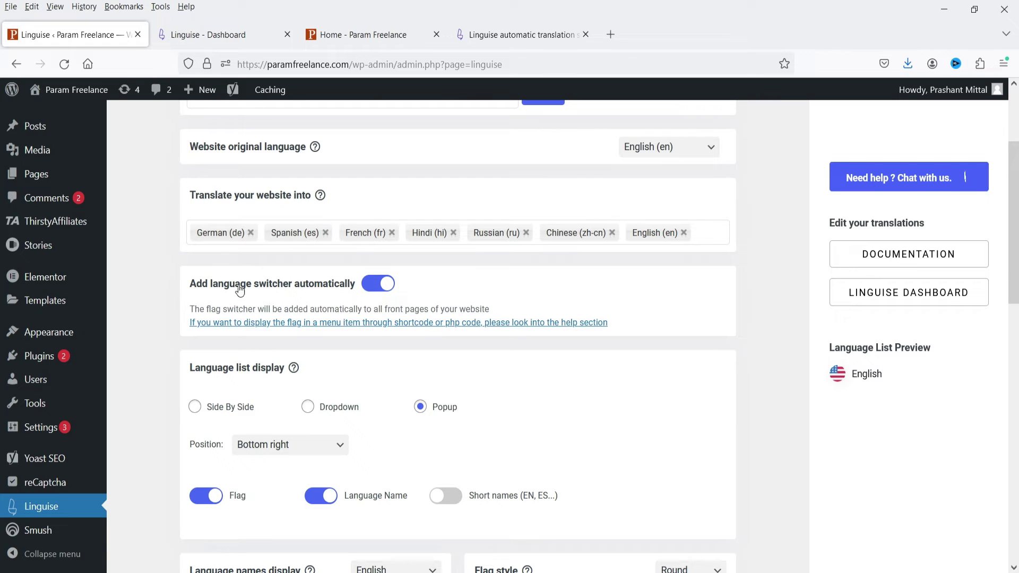
scroll(373, 293, down, 2)
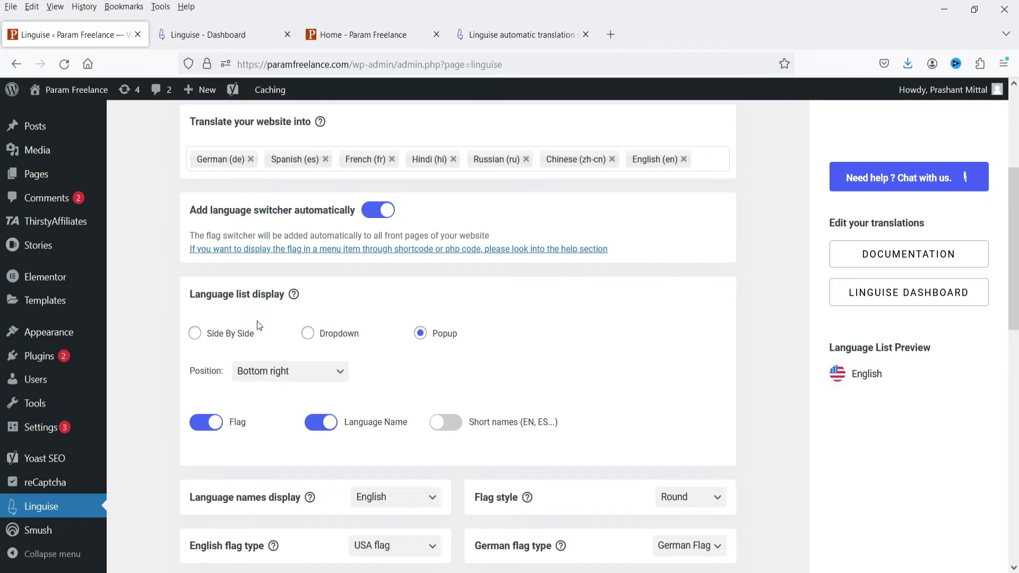
scroll(487, 351, down, 3)
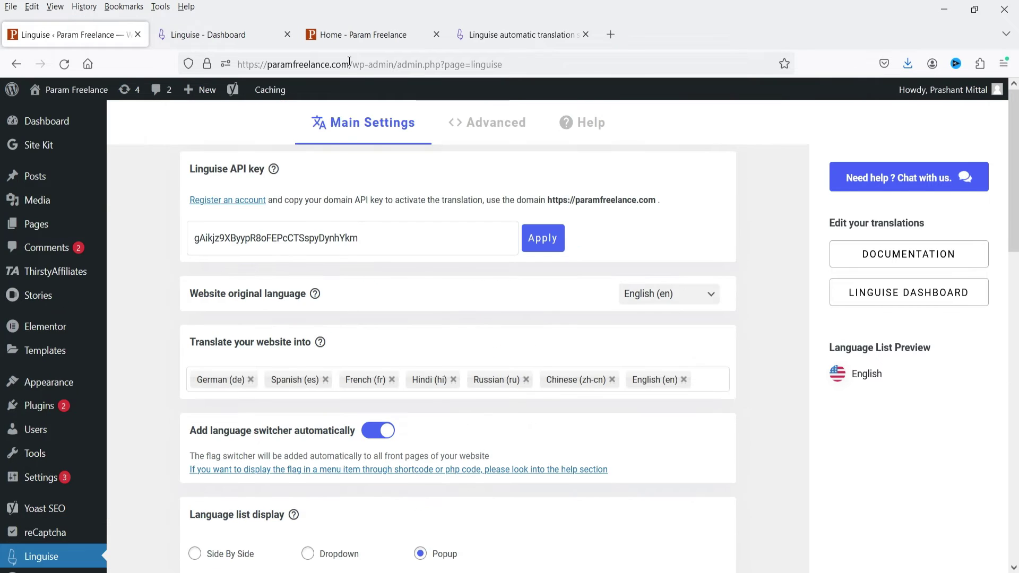
click(350, 35)
- Reload the homepage and switch the site to German with the flag language switcher
scroll(948, 300, down, 1)
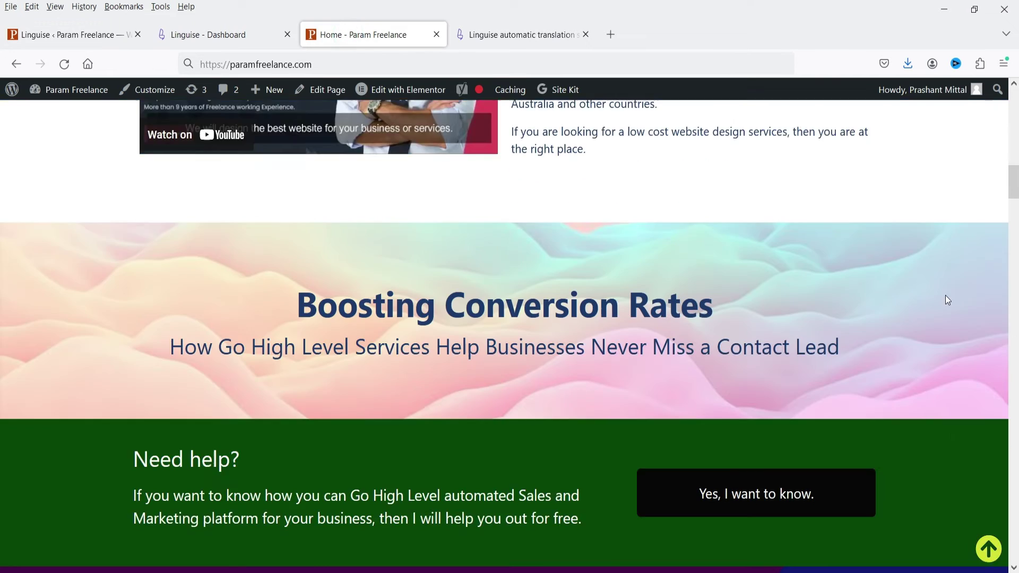
scroll(947, 300, up, 10)
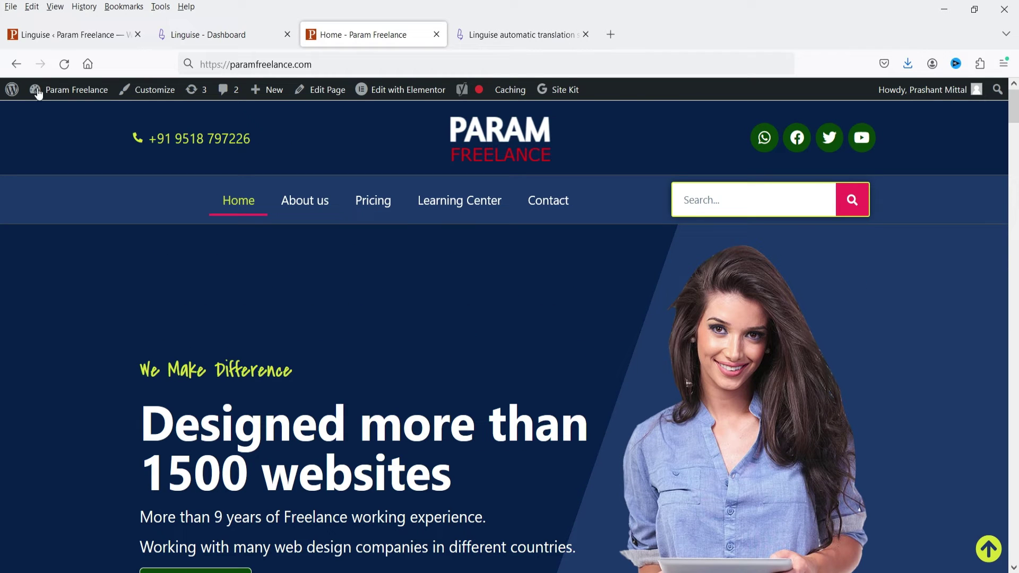
click(57, 69)
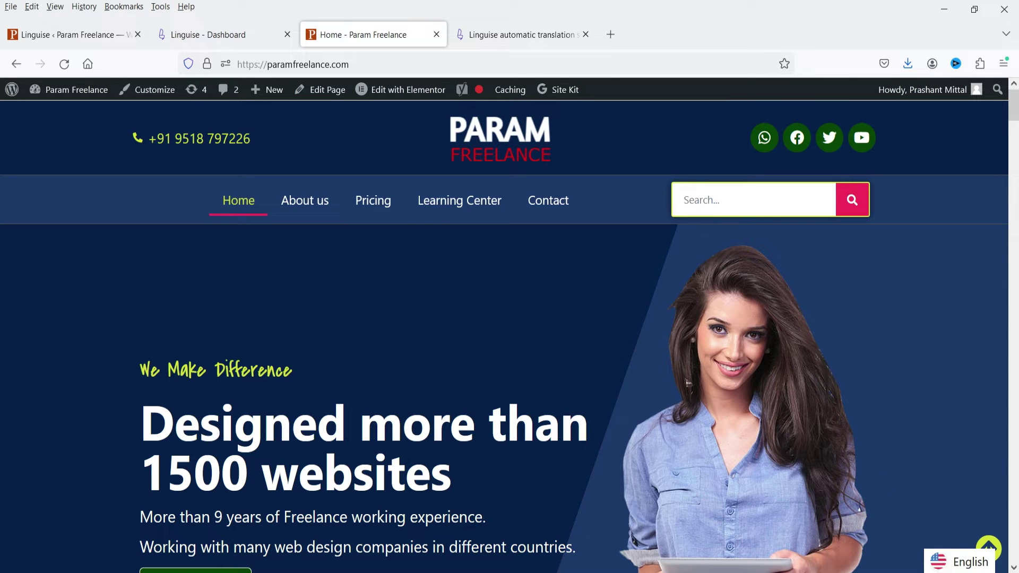
click(937, 569)
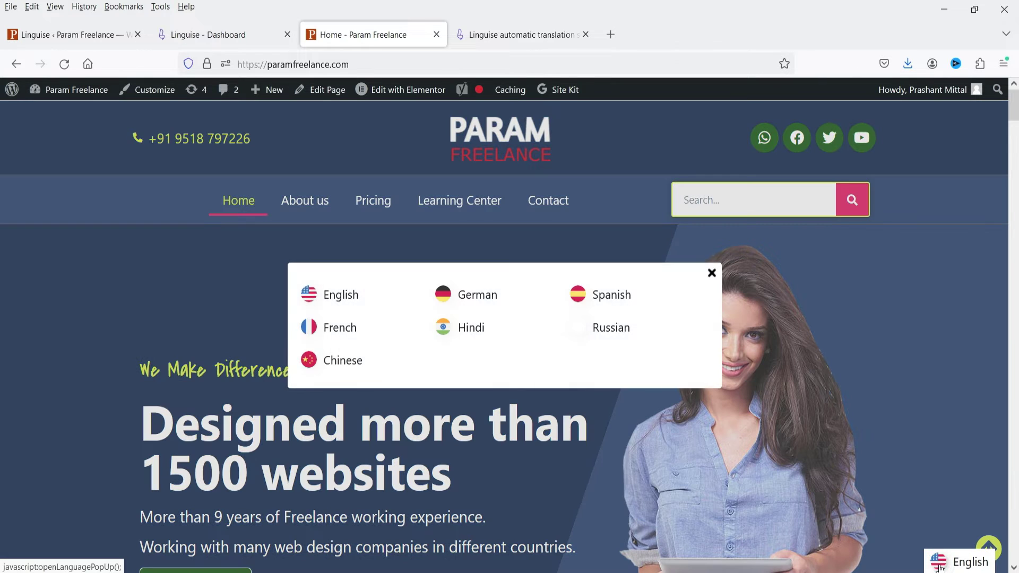
click(473, 295)
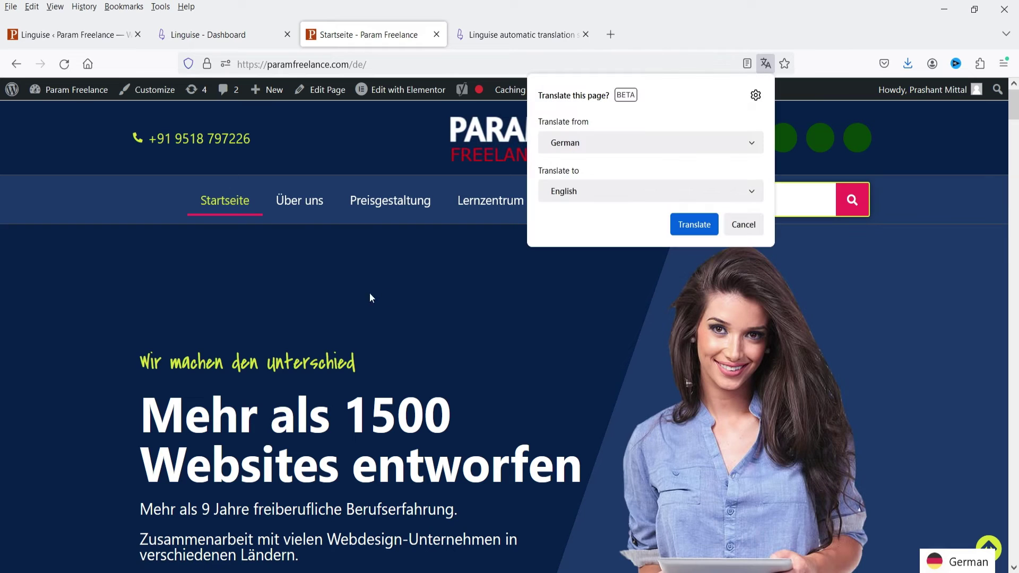
- Dismiss Firefox's translation offer and switch the site to Hindi
click(745, 227)
scroll(376, 256, down, 5)
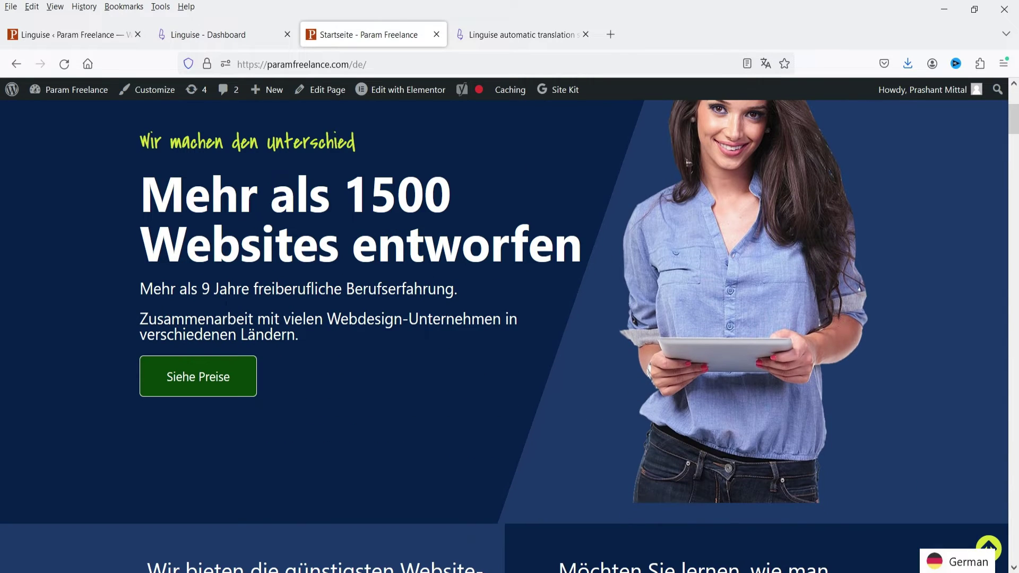
scroll(357, 304, down, 12)
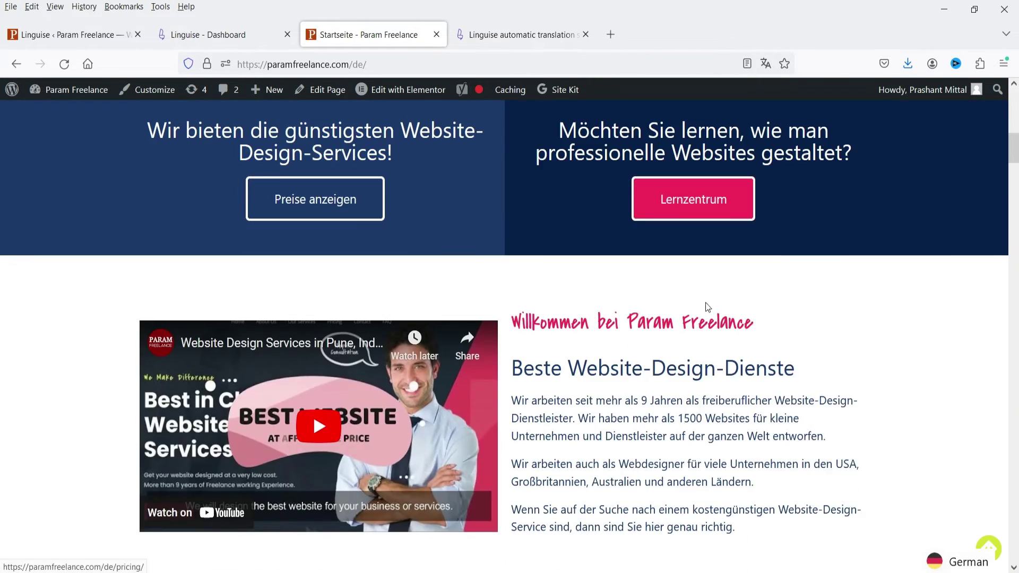
scroll(714, 252, up, 15)
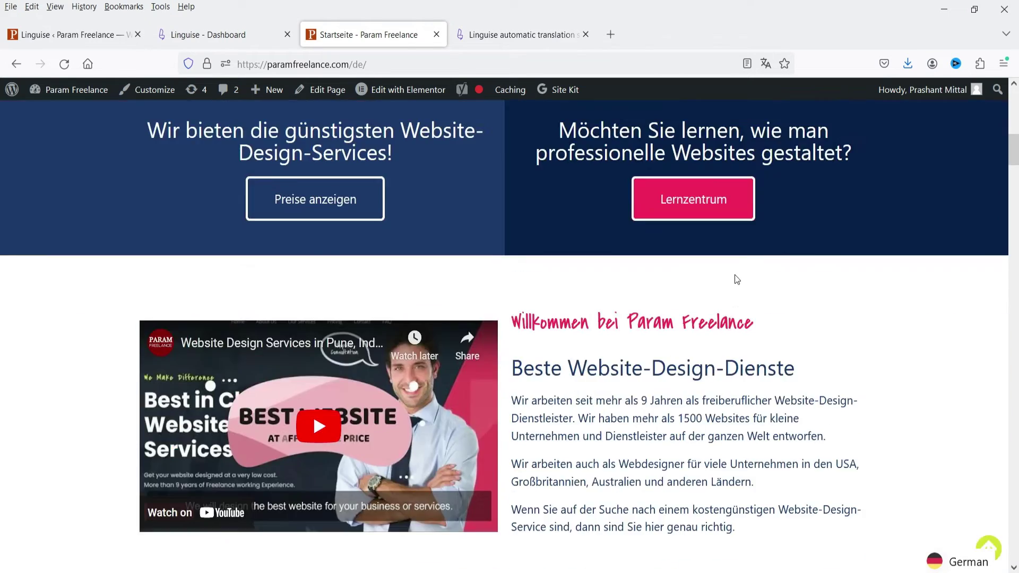
click(950, 565)
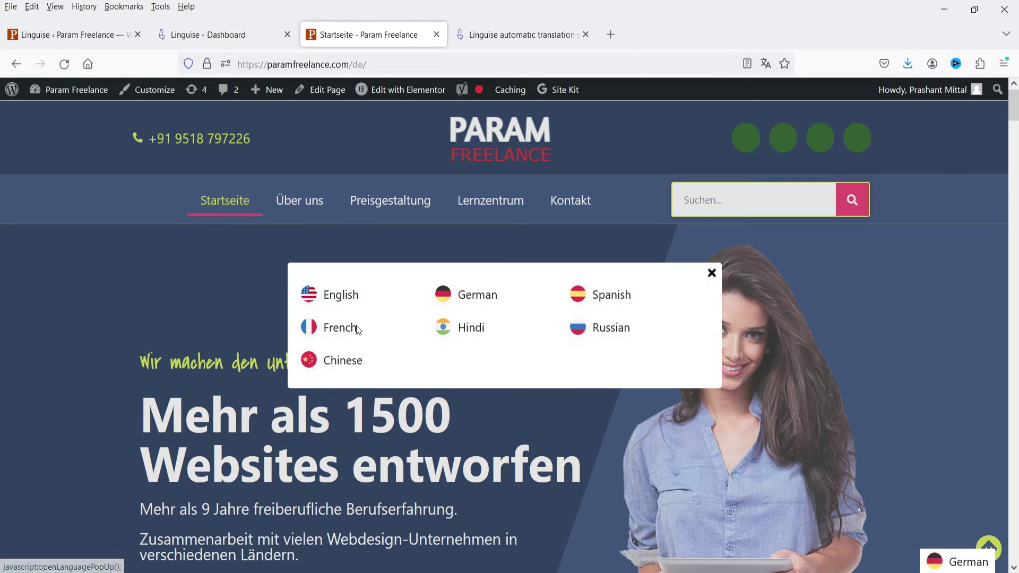
click(462, 329)
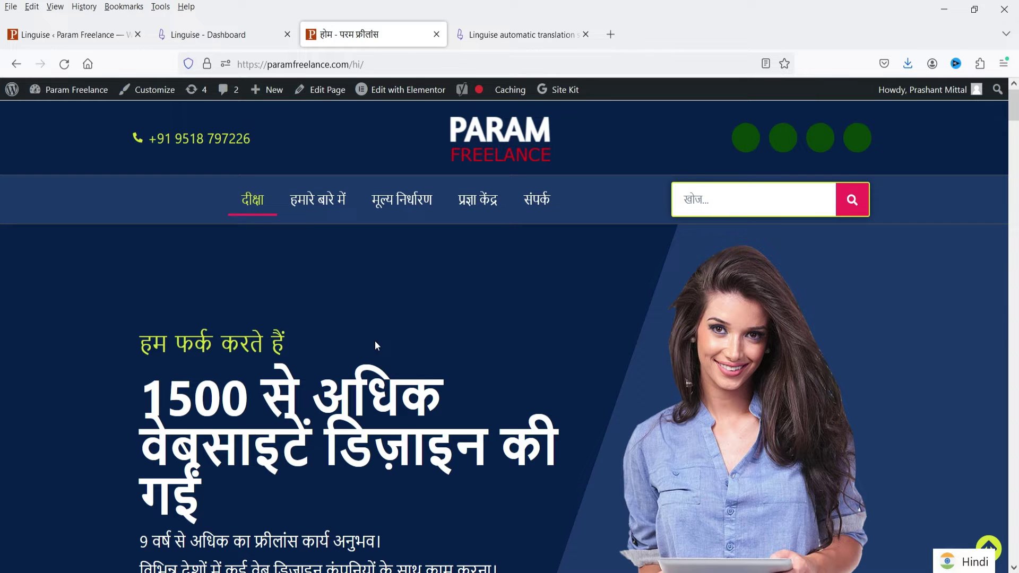
- Scroll the Hindi homepage and open the Astra 2023 free-website tutorial article
scroll(366, 346, down, 3)
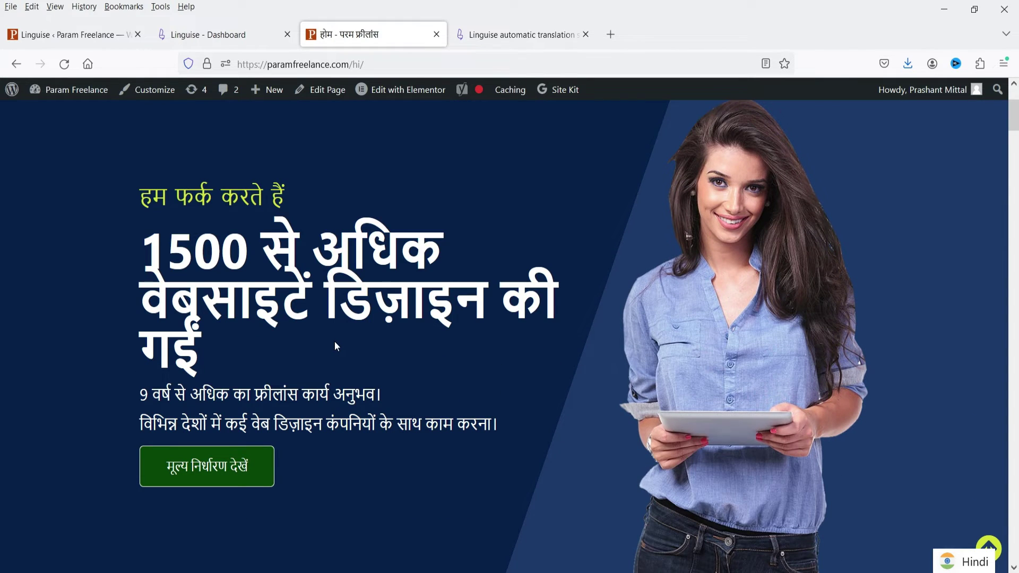
scroll(206, 221, down, 3)
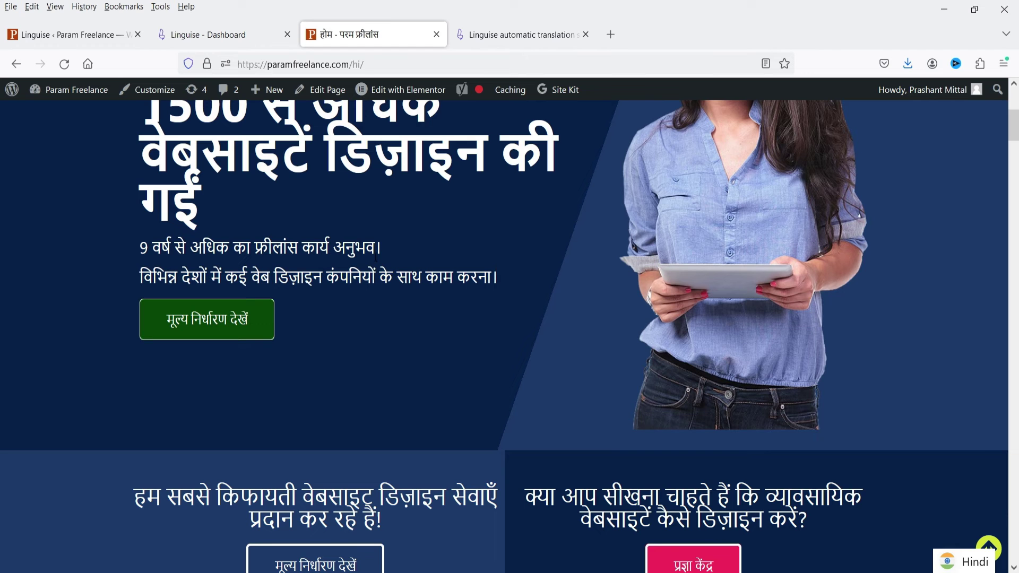
scroll(373, 303, down, 15)
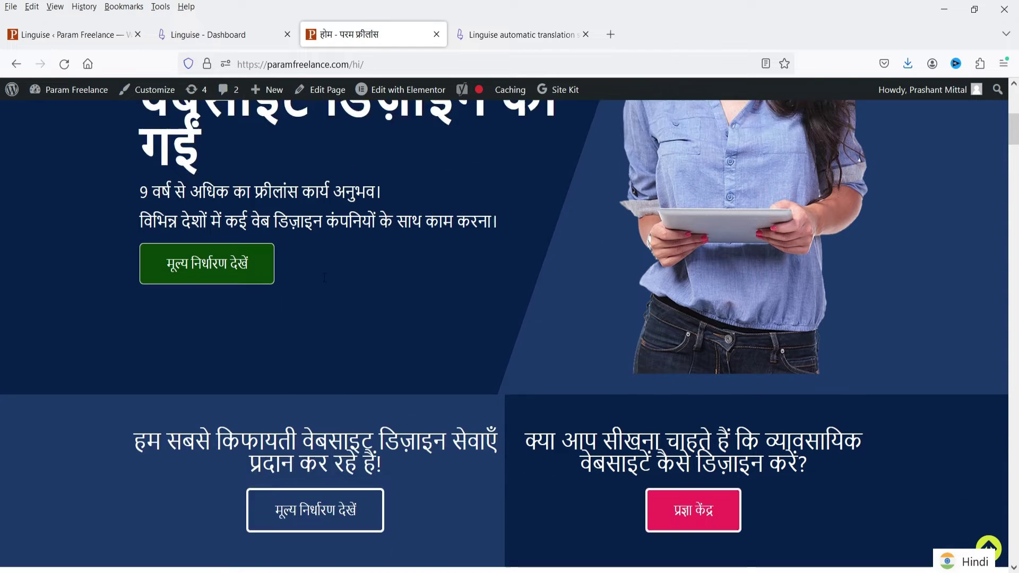
scroll(4, 280, down, 6)
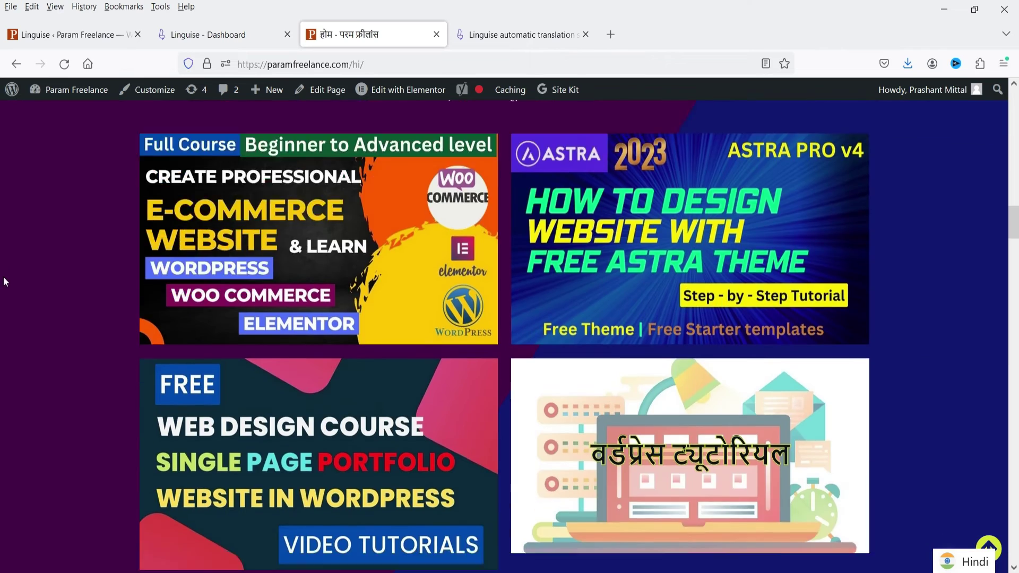
scroll(19, 280, down, 12)
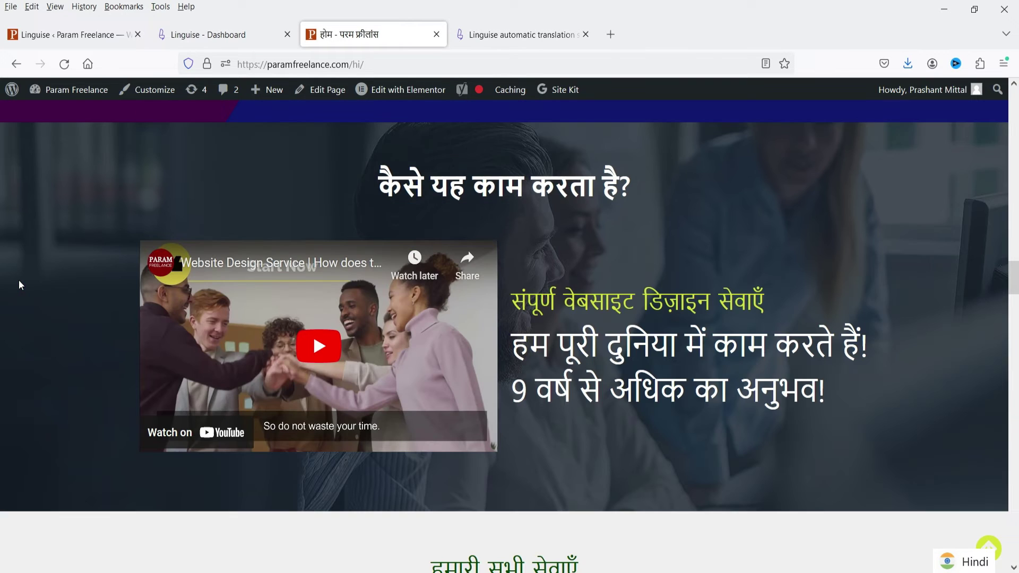
scroll(928, 296, down, 5)
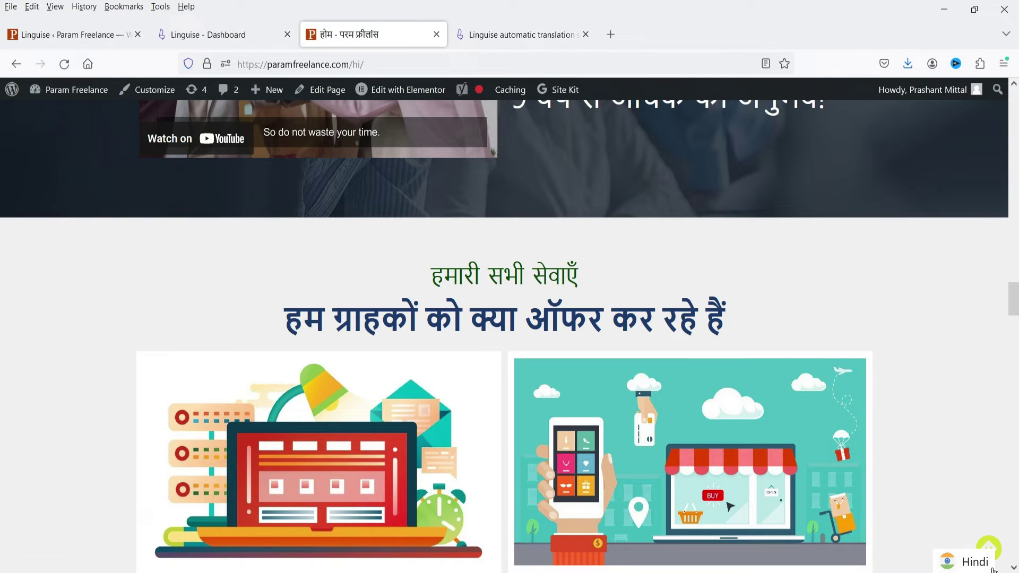
scroll(260, 260, up, 20)
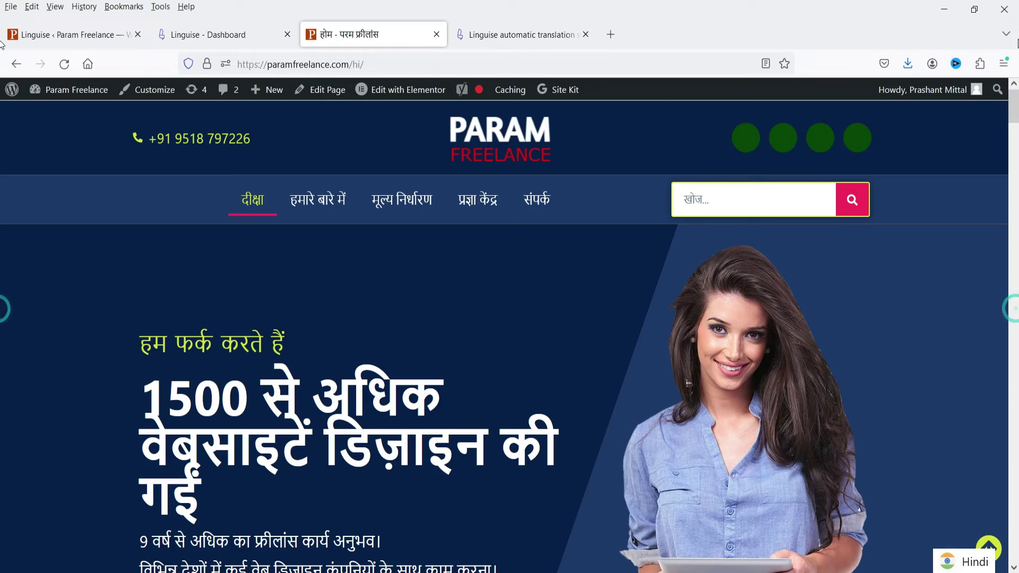
scroll(441, 330, down, 9)
scroll(442, 330, down, 10)
click(688, 272)
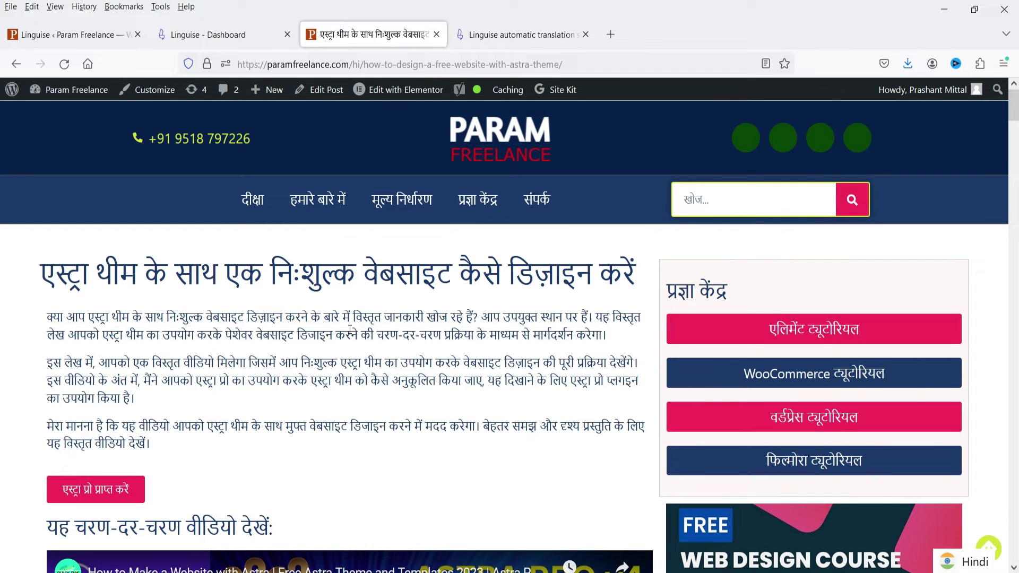
- Change the article's language from the bottom-right picker, ending on Chinese
scroll(350, 329, down, 2)
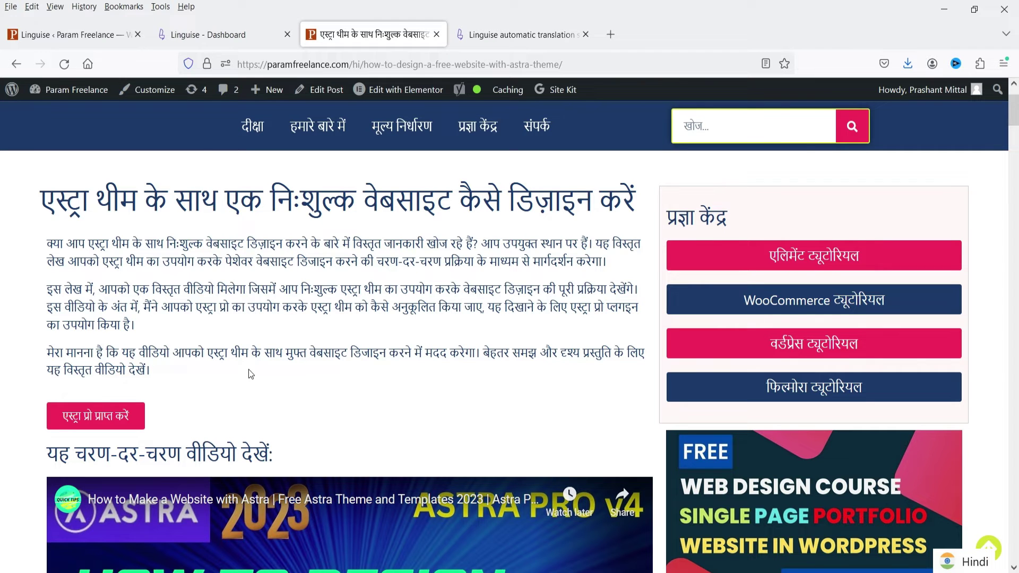
scroll(250, 374, down, 15)
click(963, 561)
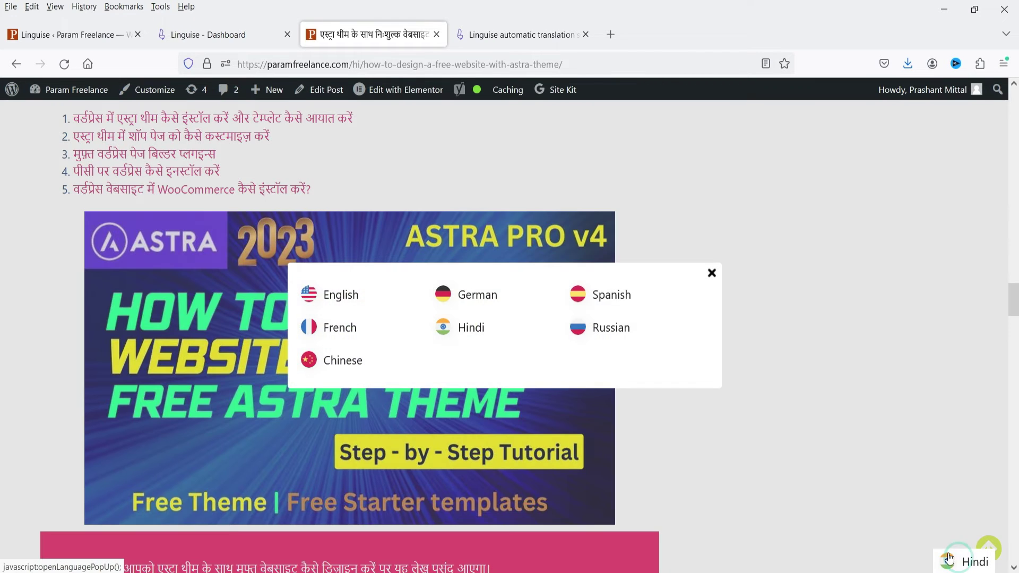
click(605, 333)
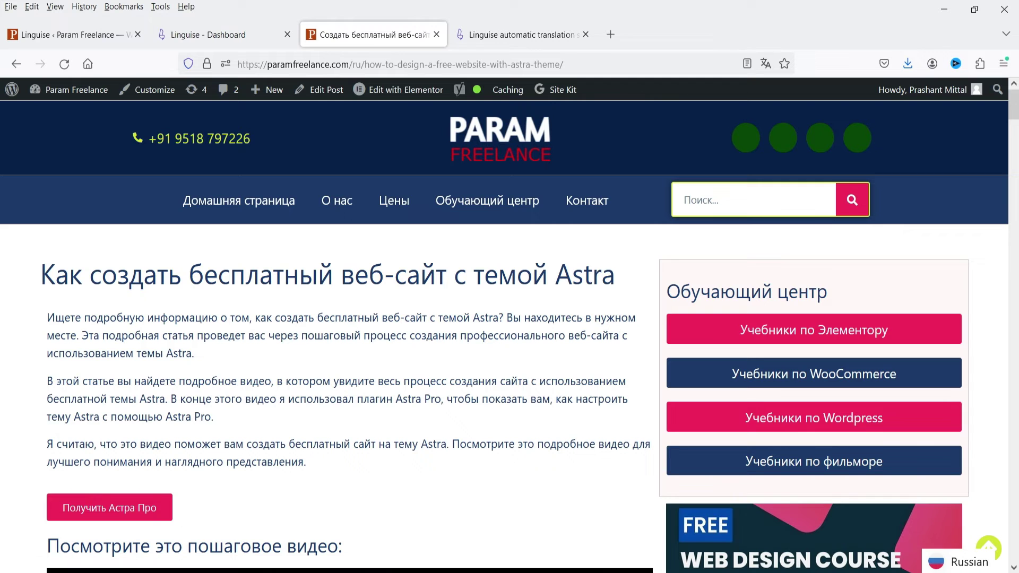
click(963, 561)
click(350, 360)
- Switch the article to Spanish, then return to the Linguise settings tab
scroll(349, 351, down, 10)
scroll(349, 352, down, 2)
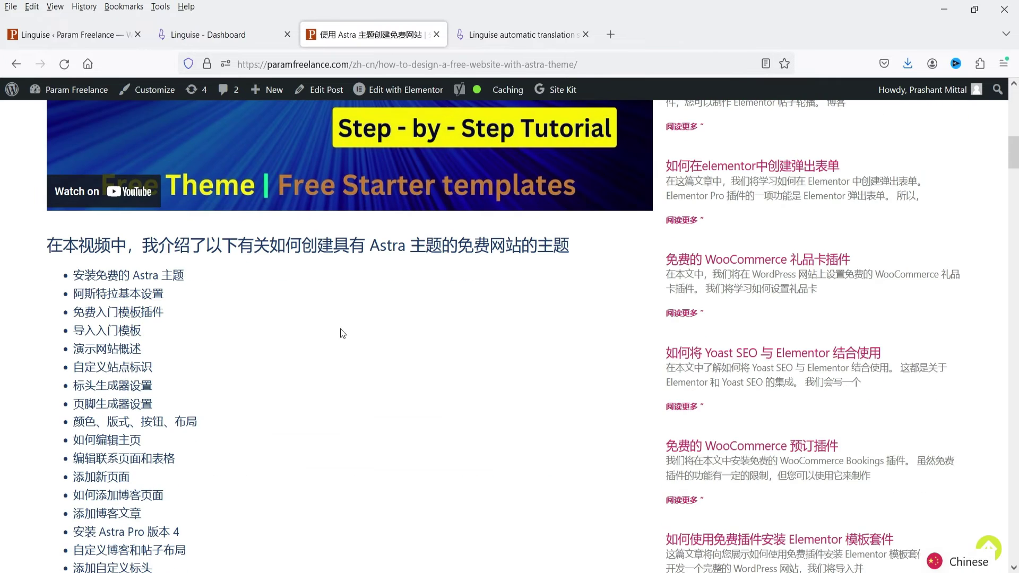
click(963, 562)
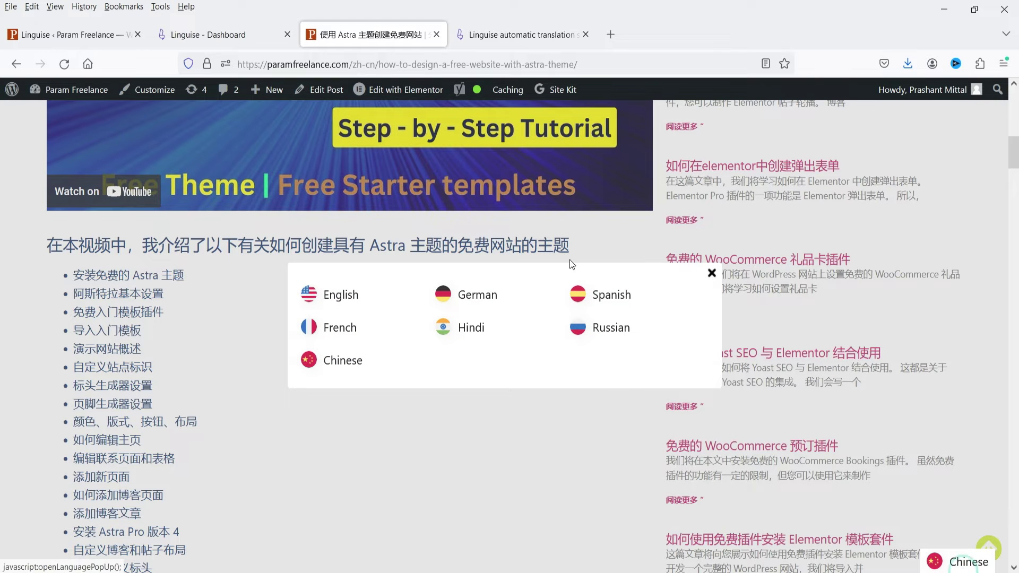
click(611, 300)
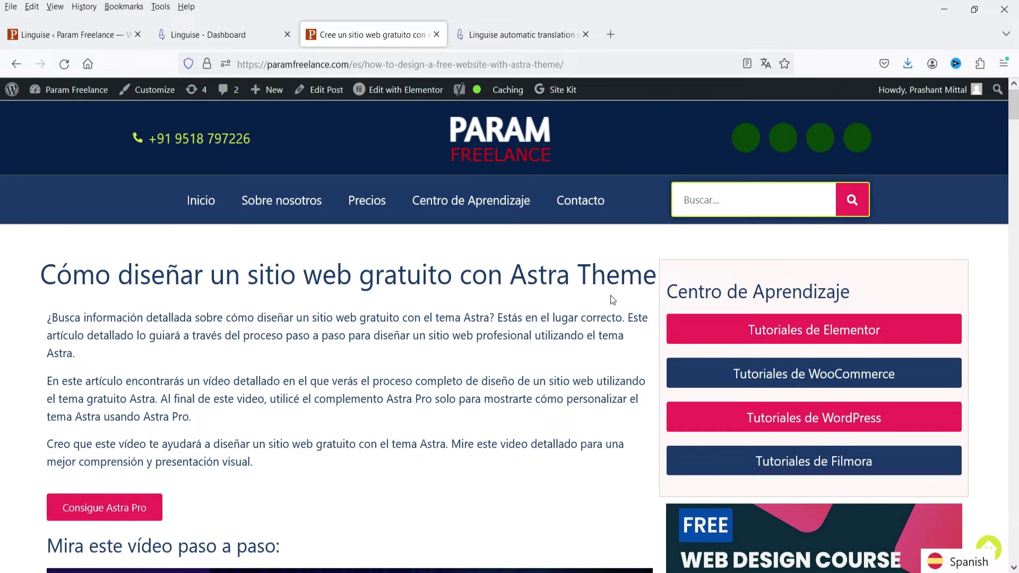
scroll(479, 275, down, 10)
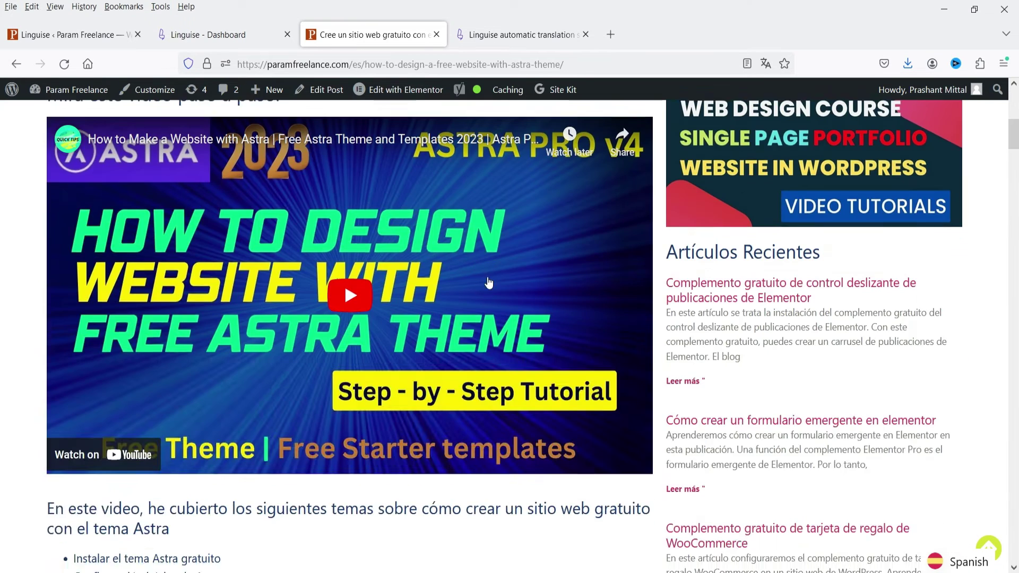
scroll(480, 274, up, 10)
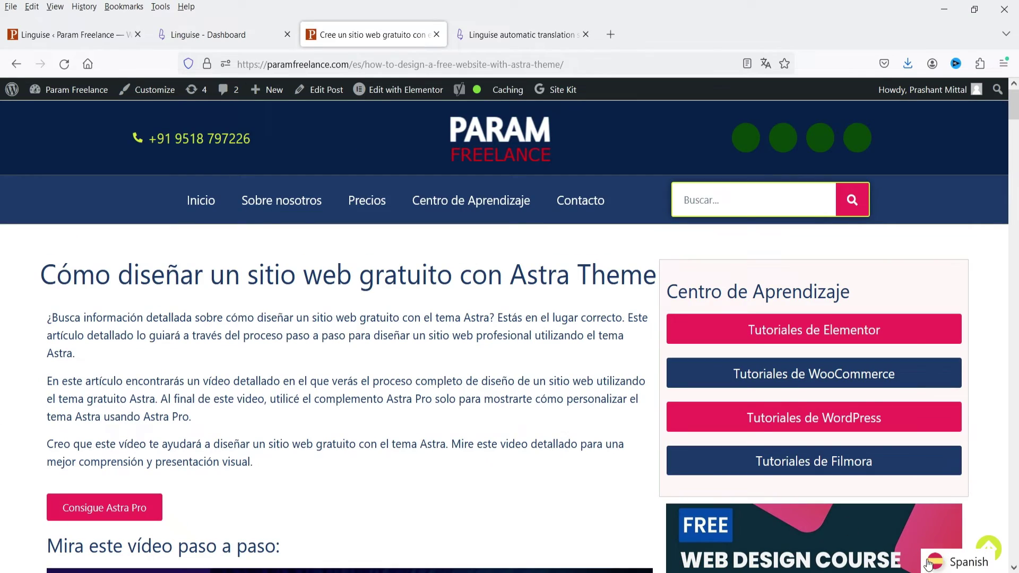
click(90, 36)
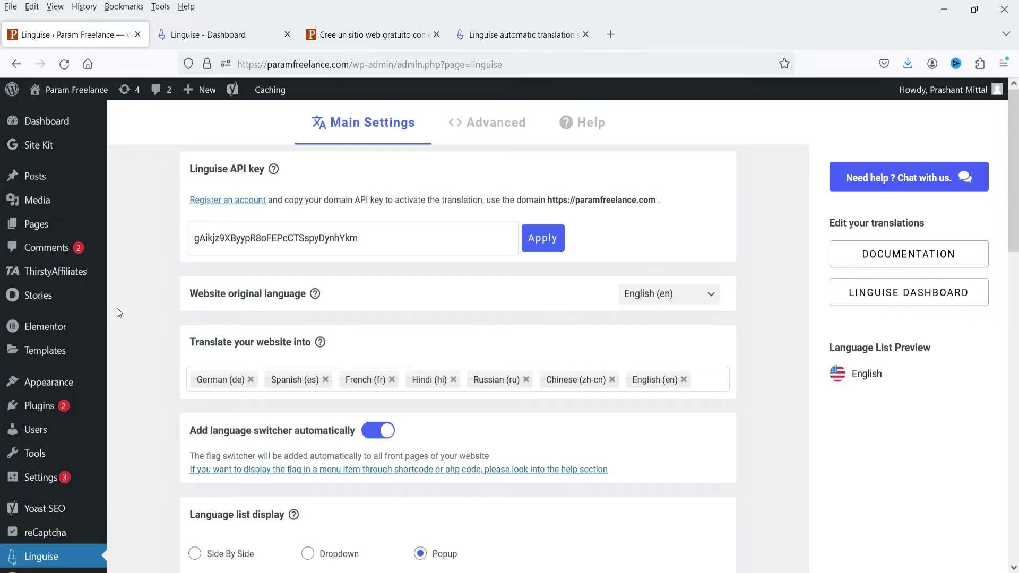
- Keep the switcher position at Bottom right and check the current switcher on the Spanish homepage
scroll(127, 292, down, 7)
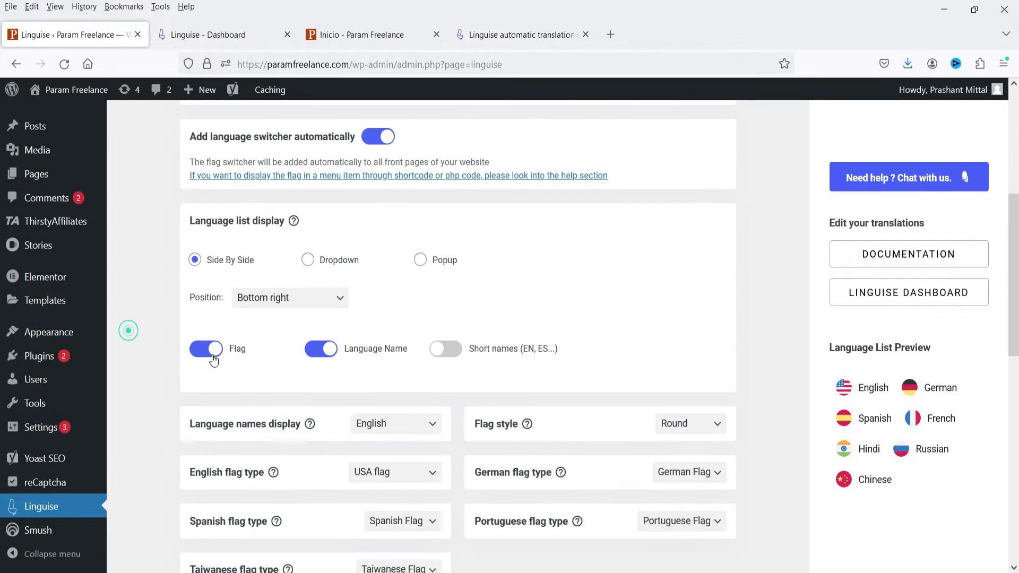
click(282, 298)
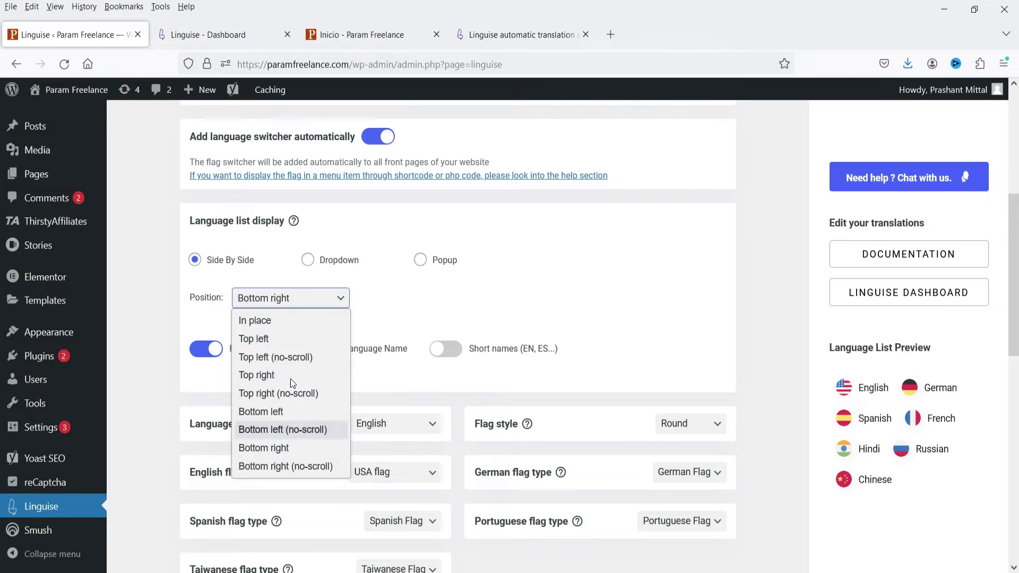
click(153, 287)
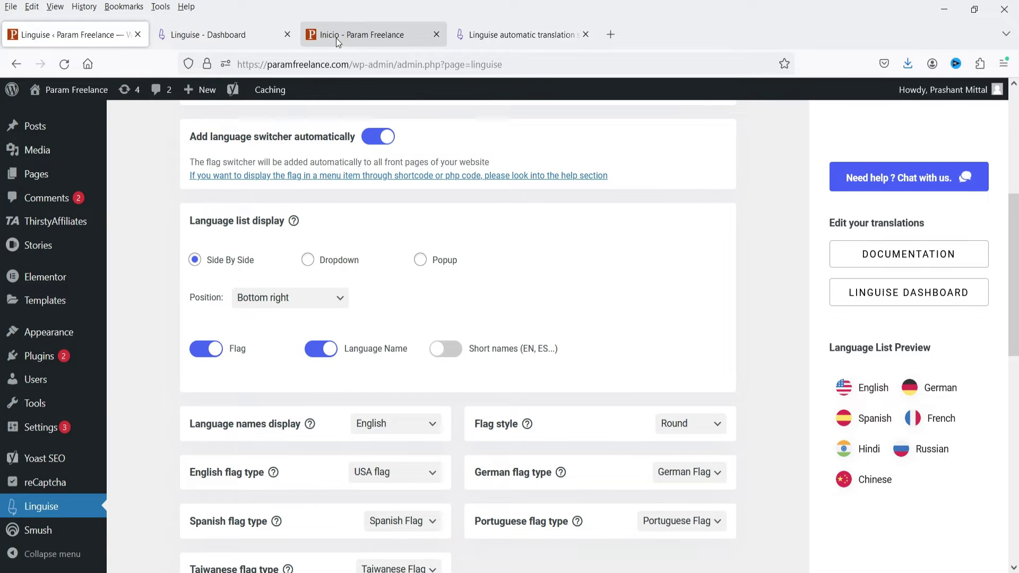
click(345, 35)
mouse_move(510, 90)
click(959, 561)
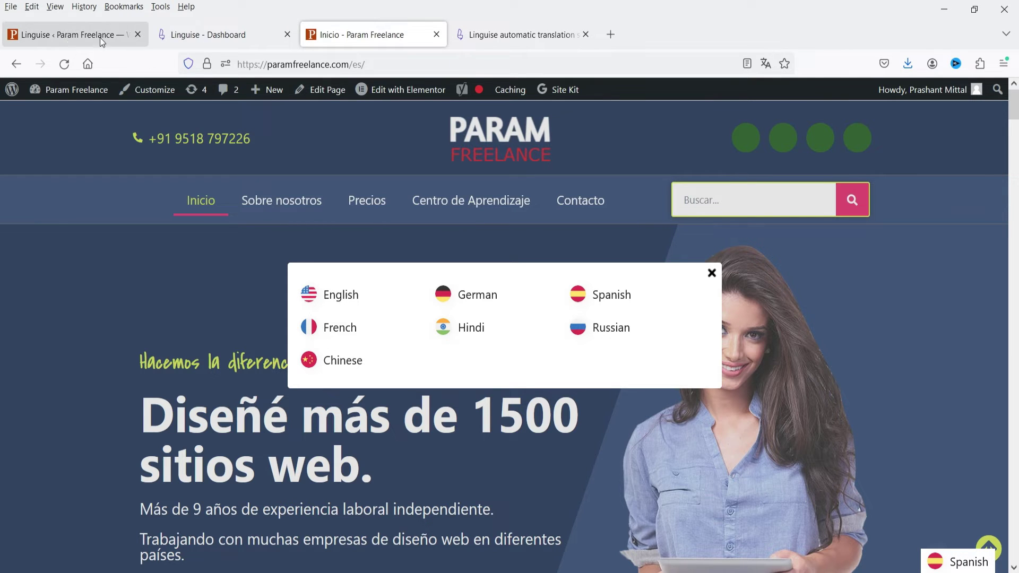
- Set the language list display to Side By Side and save the settings
click(67, 35)
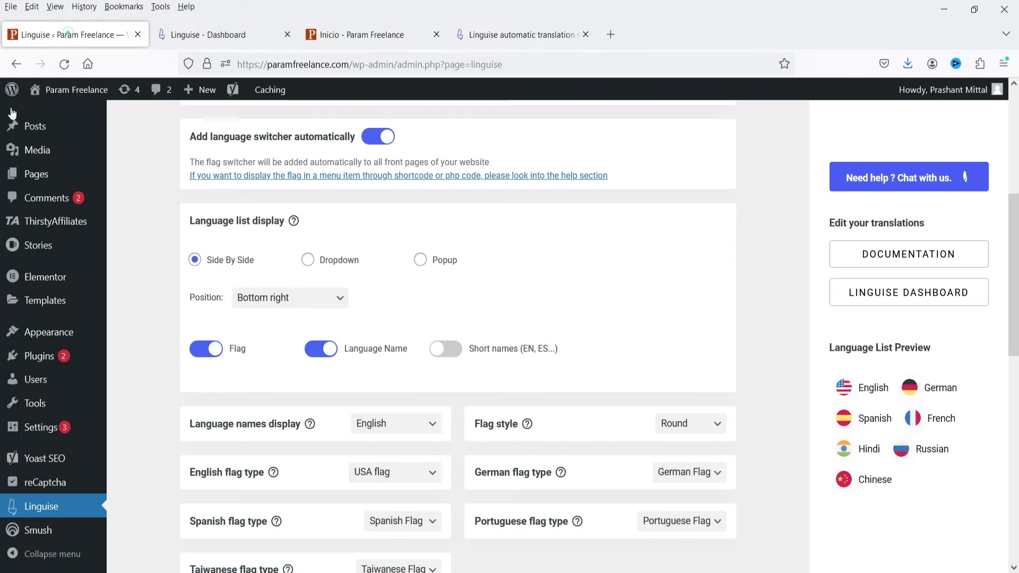
click(306, 262)
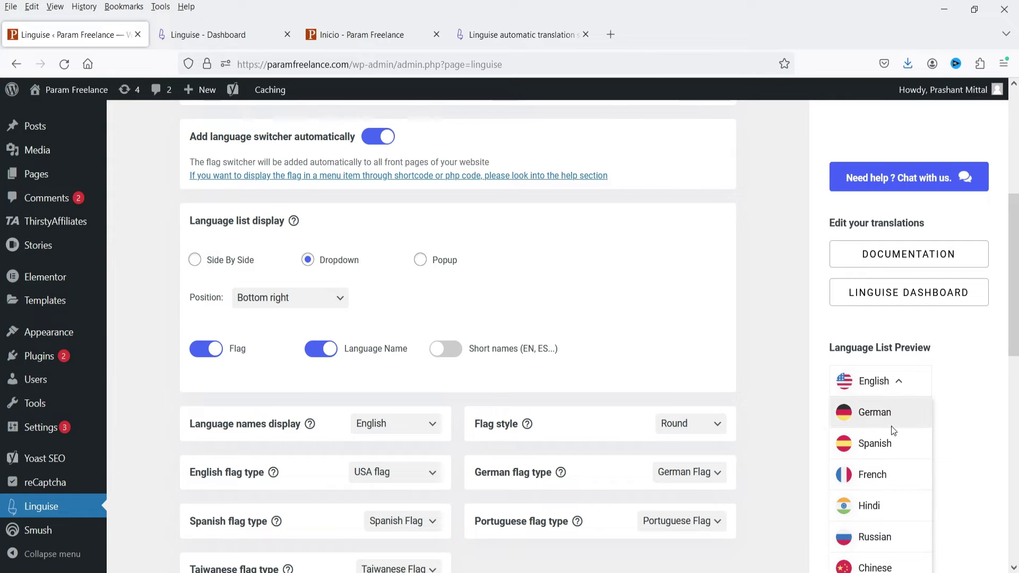
click(198, 263)
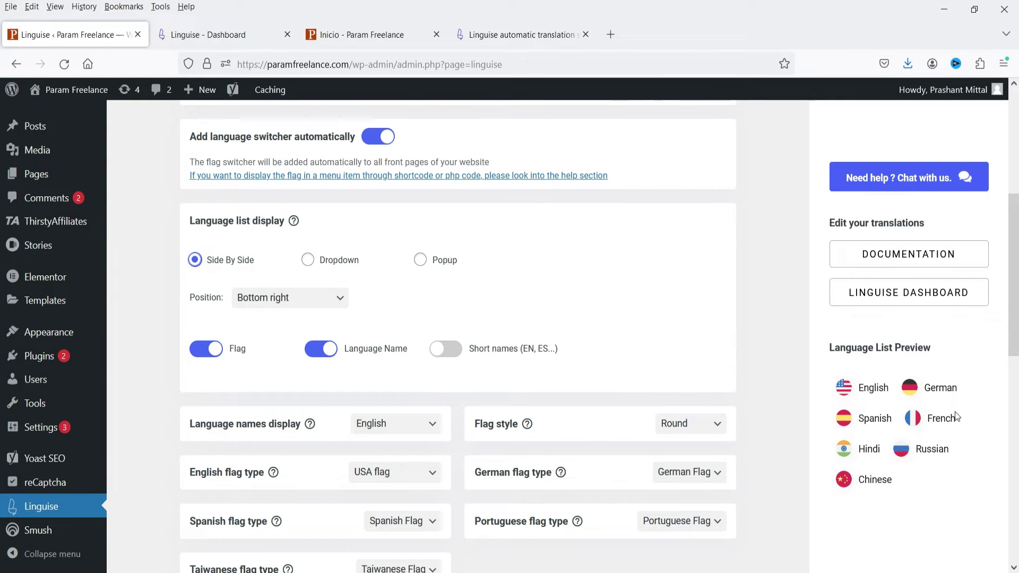
scroll(985, 410, down, 8)
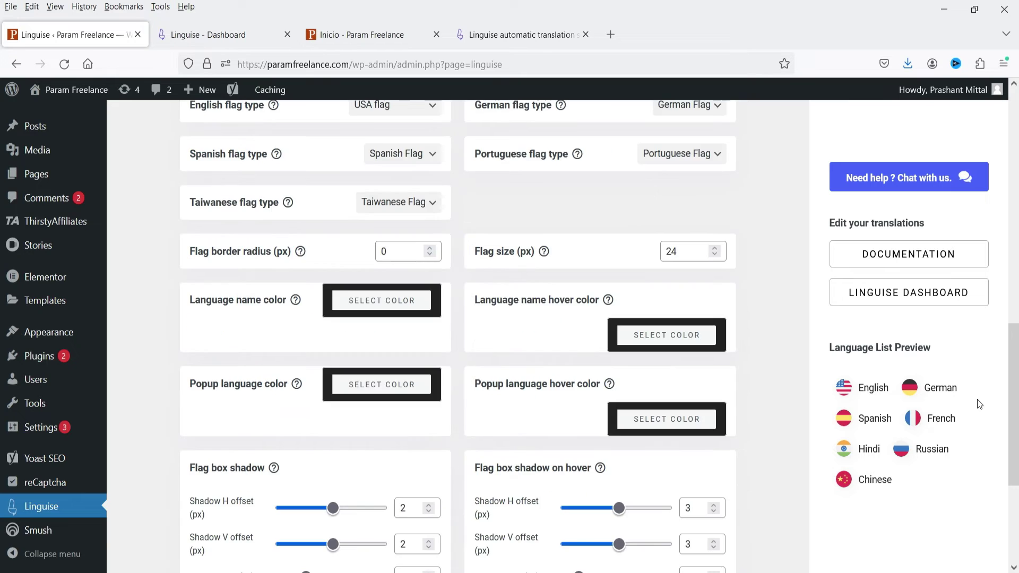
scroll(976, 399, up, 13)
scroll(799, 319, down, 15)
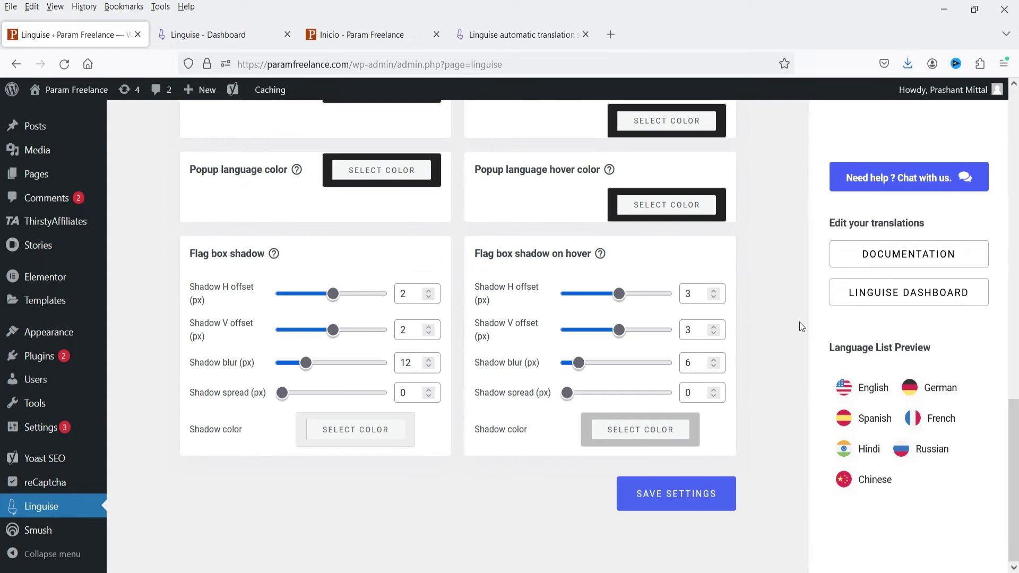
click(685, 513)
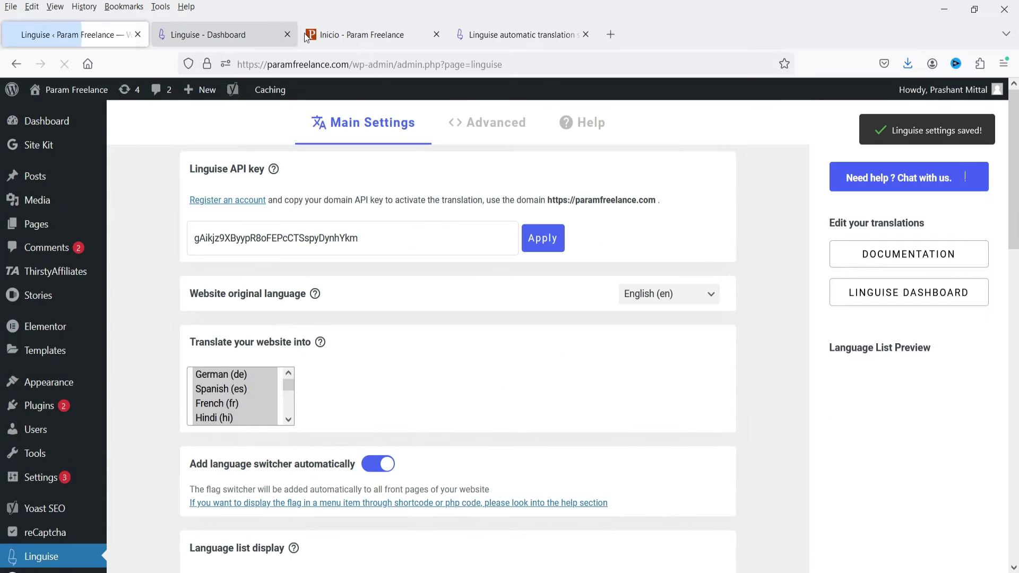
- Reload the Spanish homepage to see the side-by-side flag bar
click(365, 34)
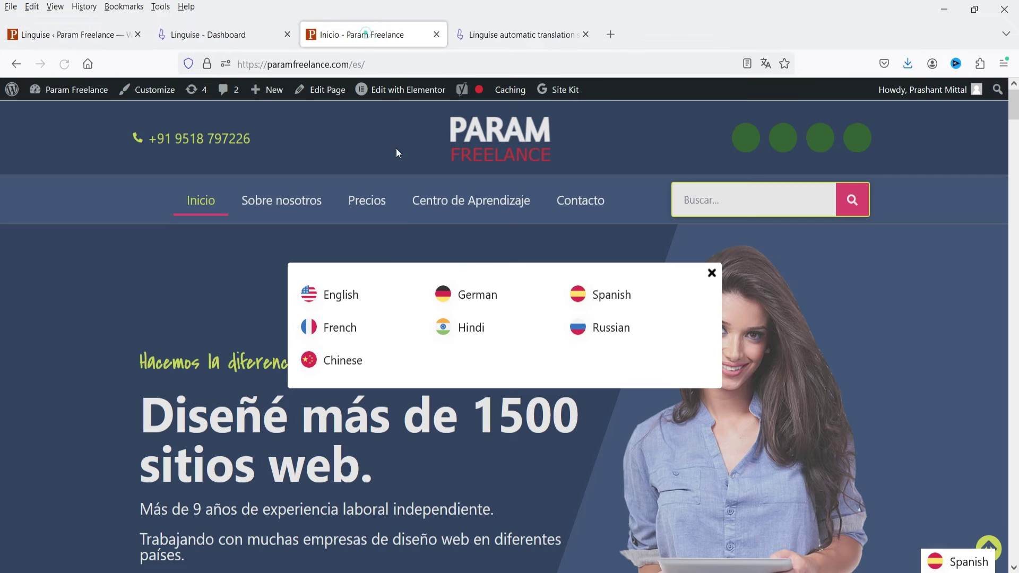
click(64, 64)
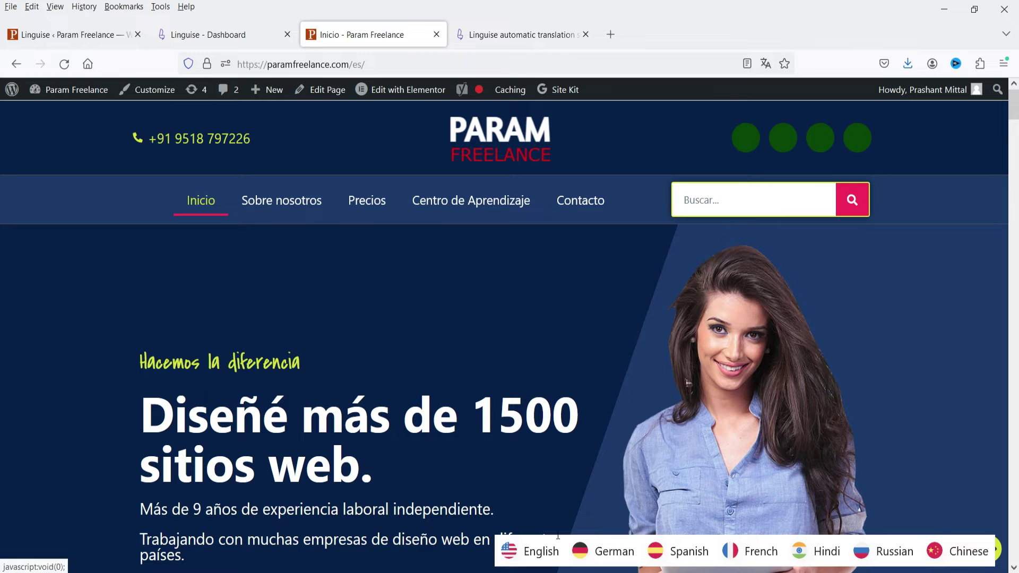
scroll(599, 411, down, 1)
scroll(597, 404, down, 14)
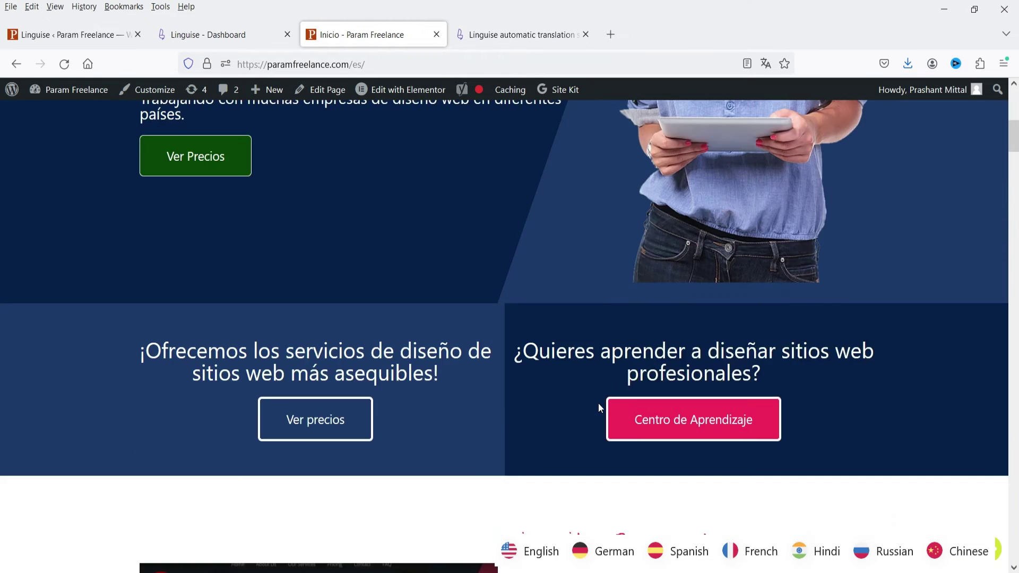
scroll(605, 408, up, 15)
- Replace full language names with short names in the switcher and save the settings
click(55, 35)
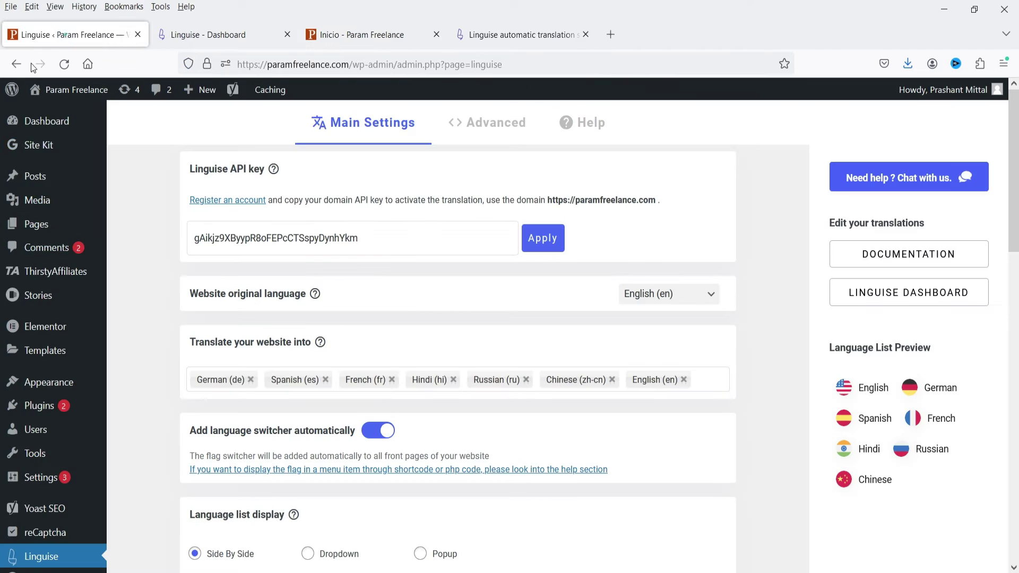
scroll(345, 304, down, 5)
scroll(399, 382, down, 3)
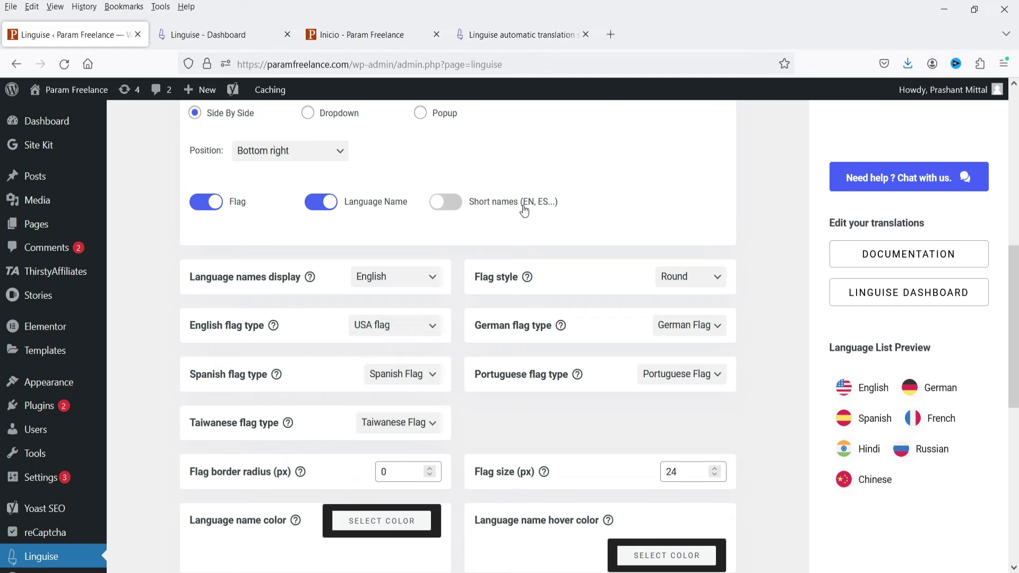
click(370, 45)
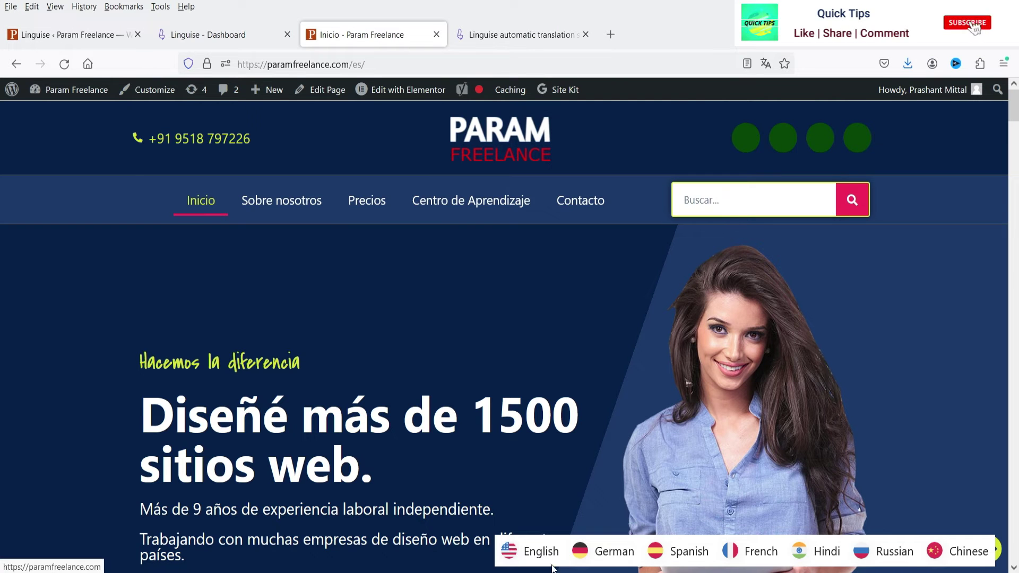
click(79, 34)
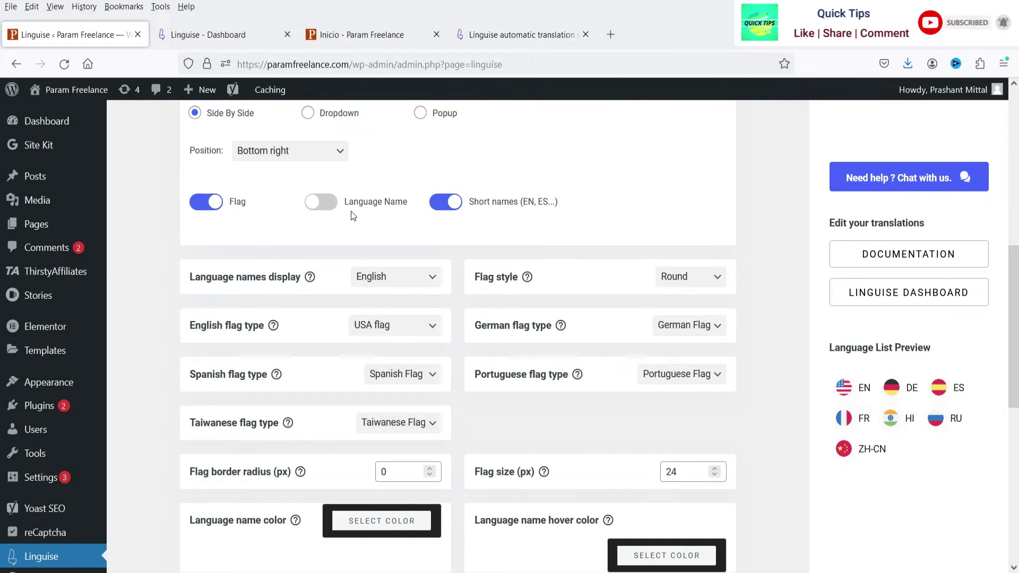
scroll(591, 180, down, 8)
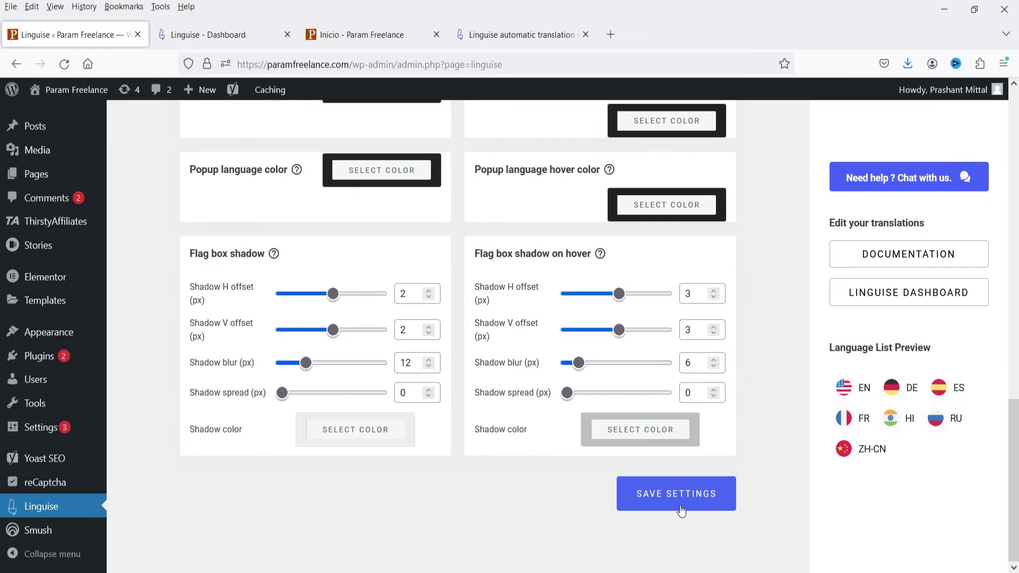
click(680, 510)
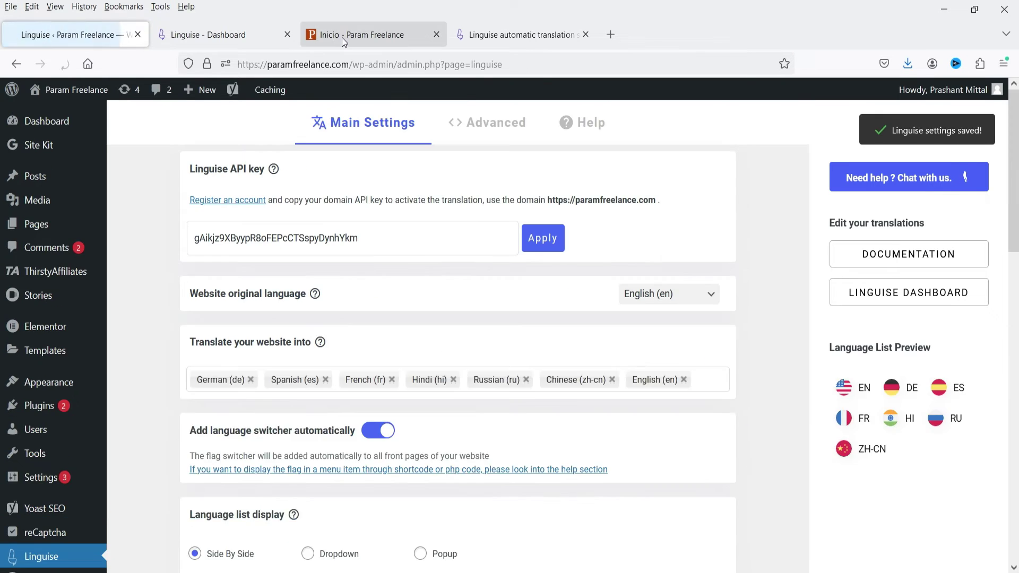
- Reload the Spanish homepage to confirm the EN, DE, ES codes
click(337, 35)
click(63, 64)
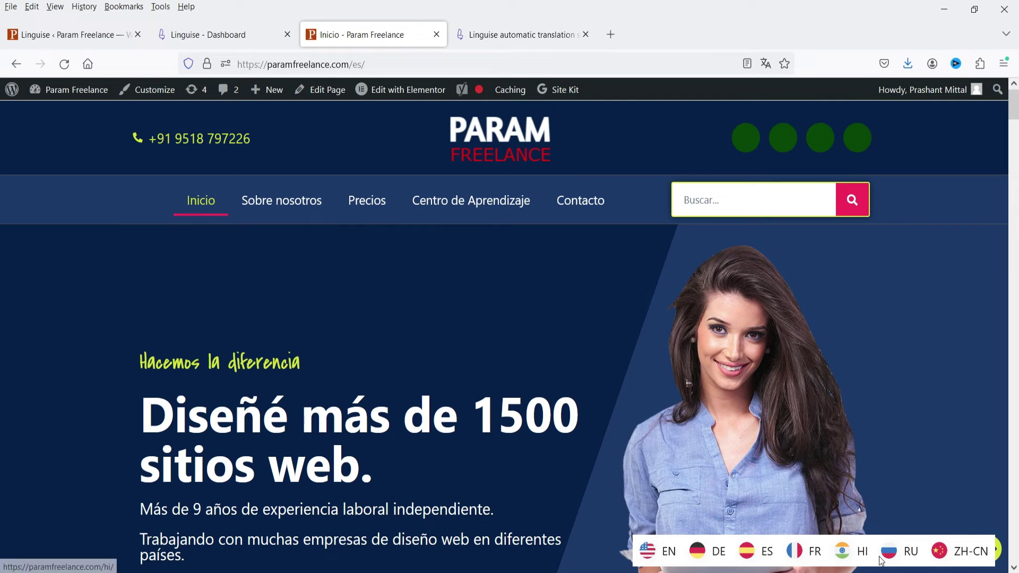
click(59, 35)
- Set the language list to Popup with full language names and review flag styles
scroll(425, 311, down, 5)
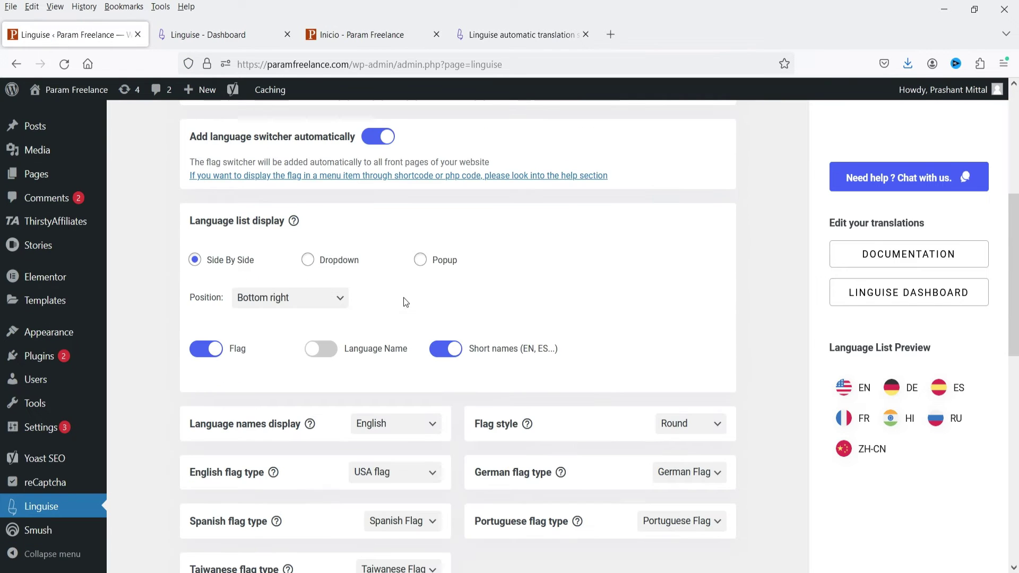
click(418, 260)
click(329, 355)
scroll(568, 366, down, 3)
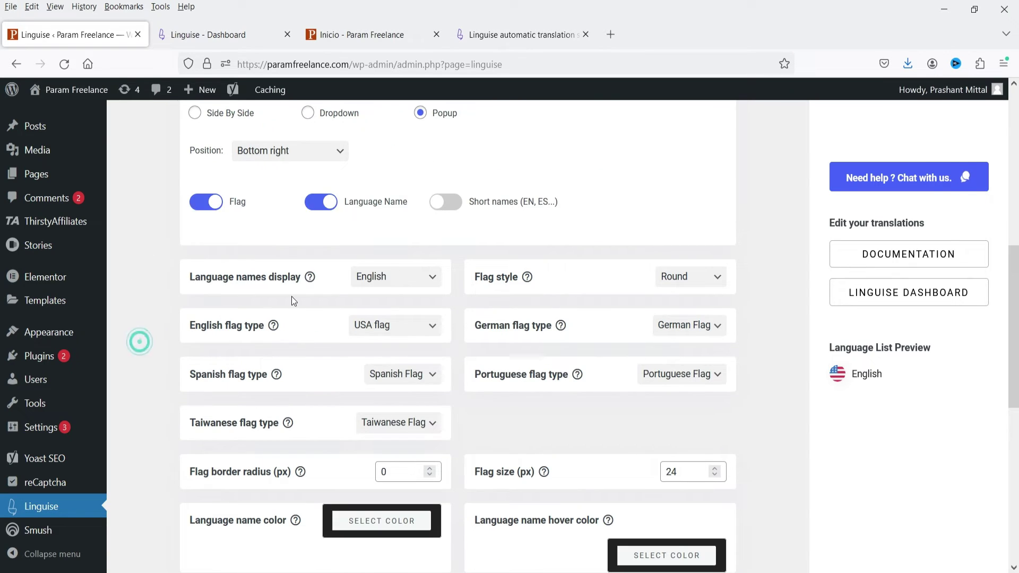
click(399, 291)
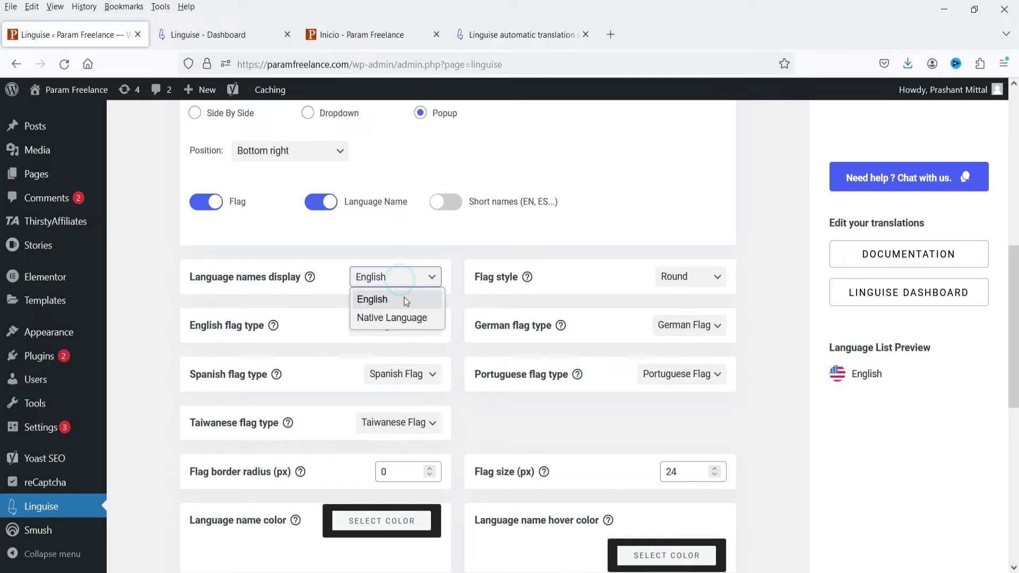
click(705, 277)
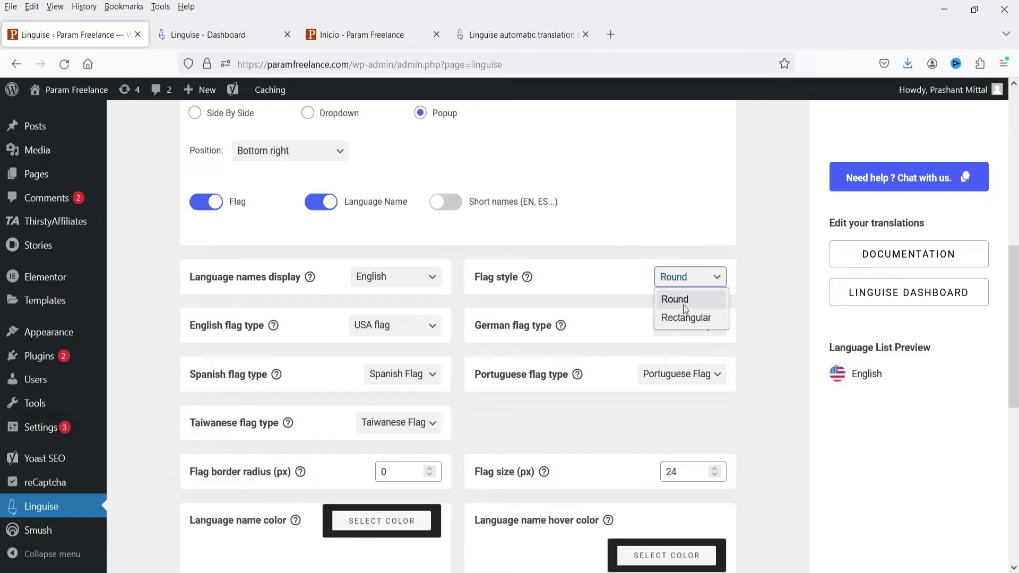
- Keep the USA flag for English and leave the German flag unchanged
click(332, 45)
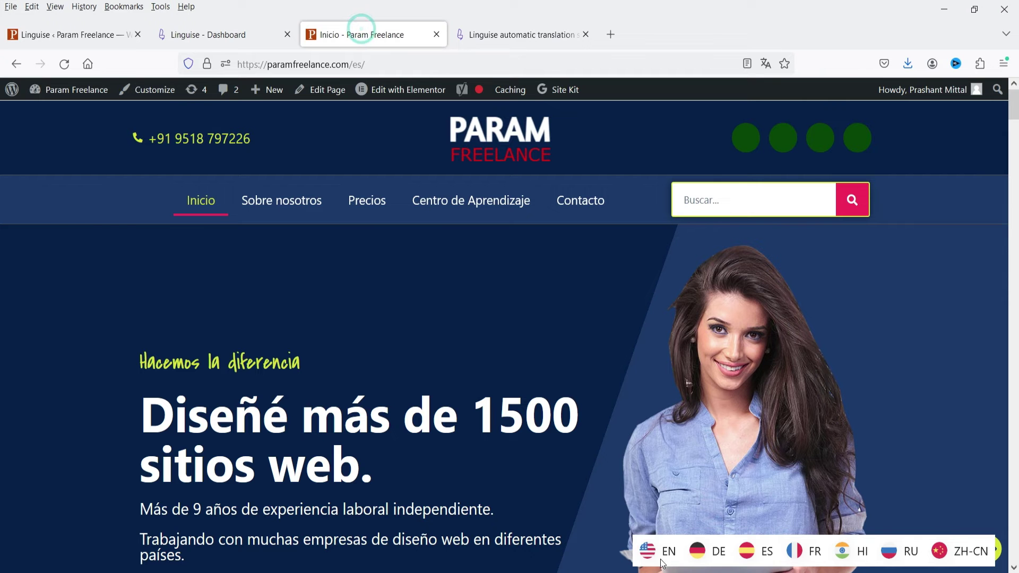
click(67, 42)
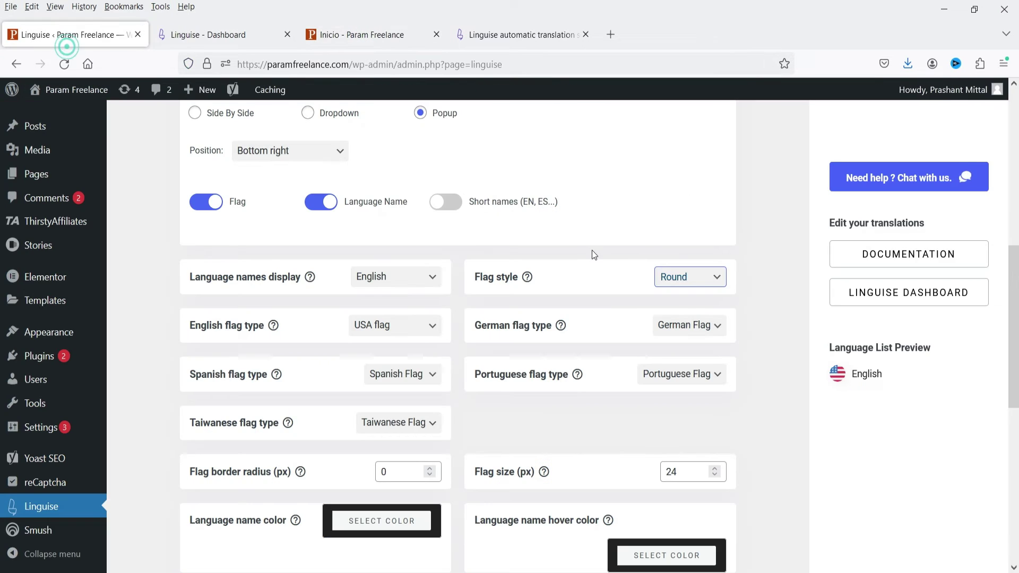
click(396, 332)
click(394, 329)
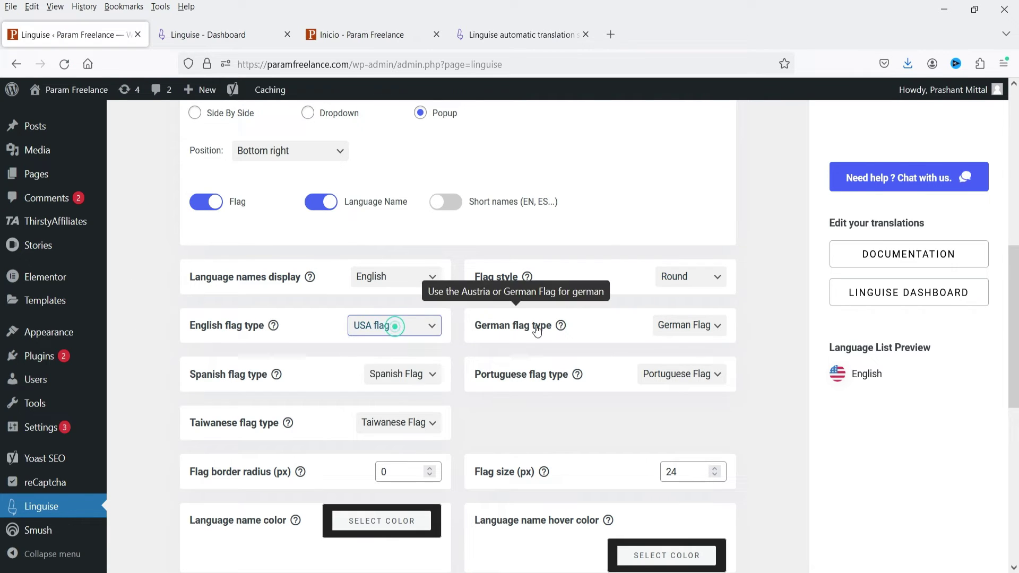
click(701, 322)
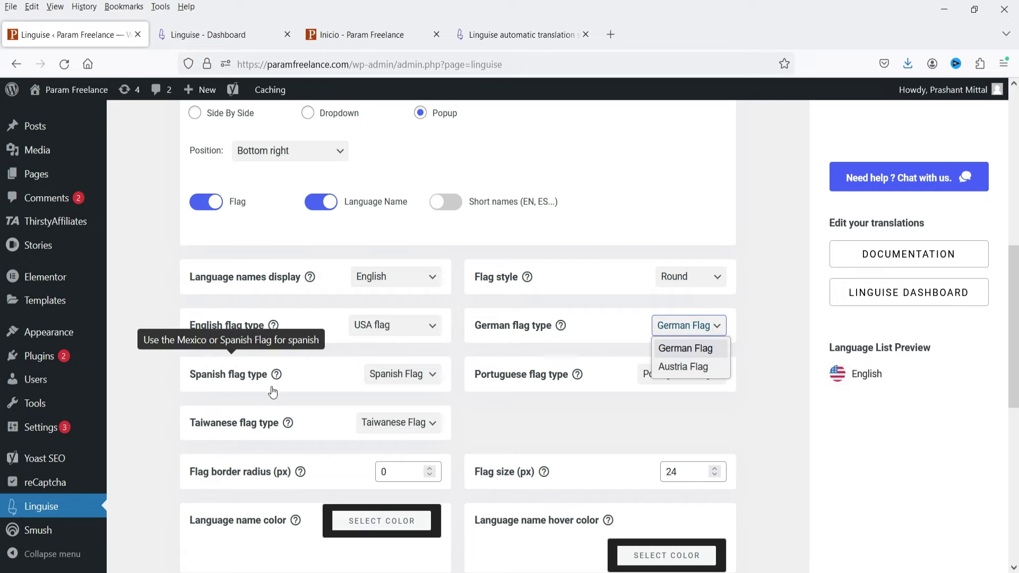
click(546, 423)
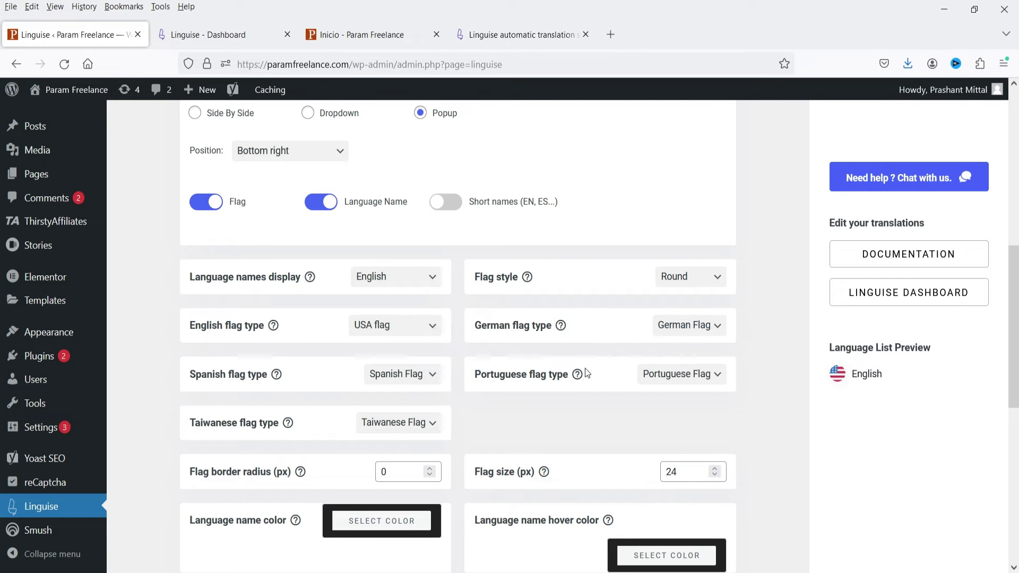
scroll(531, 360, down, 1)
click(135, 273)
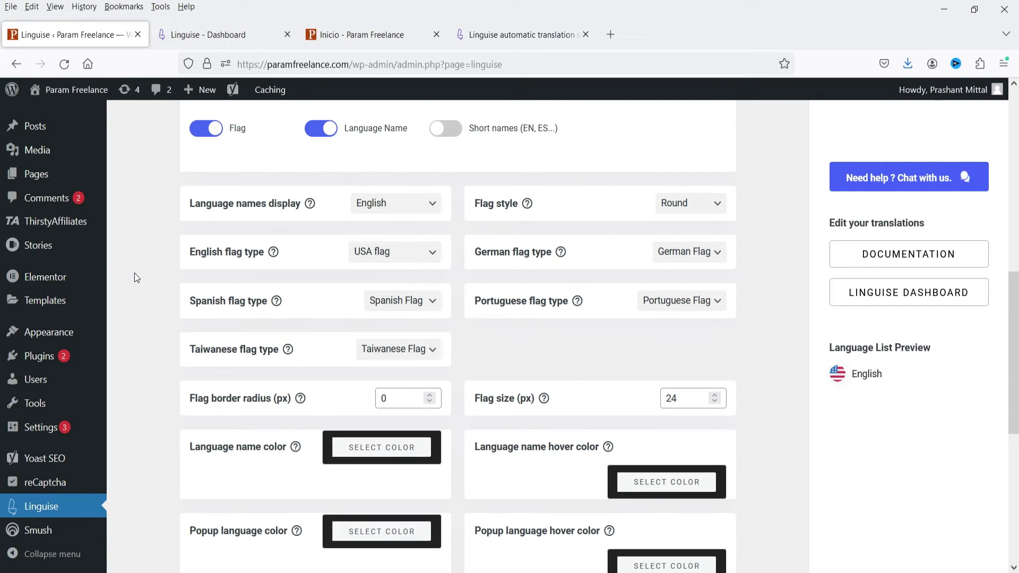
scroll(140, 279, down, 2)
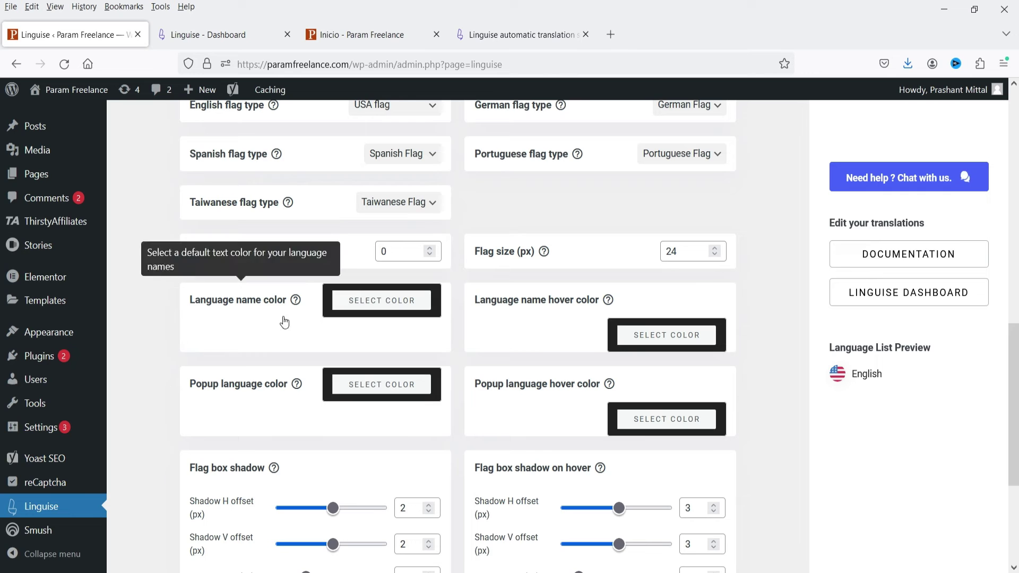
- Set the language name hover colour to crimson and save the switcher settings
click(340, 34)
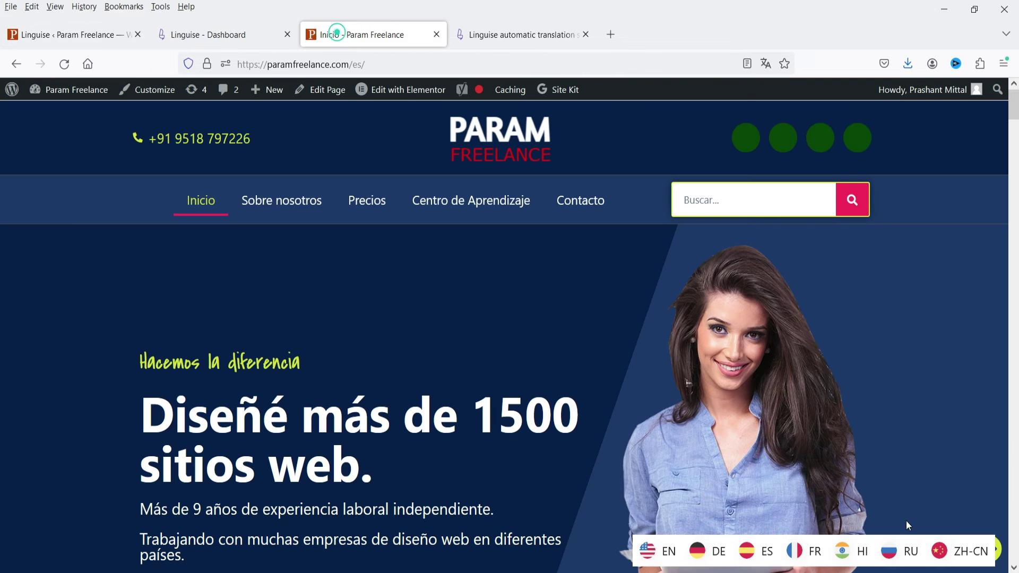
click(83, 45)
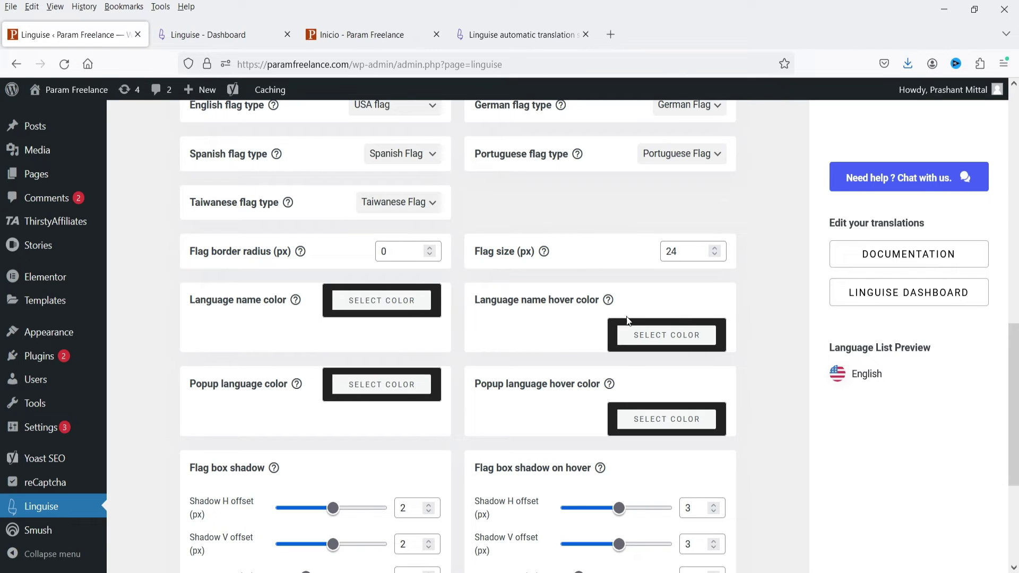
click(628, 334)
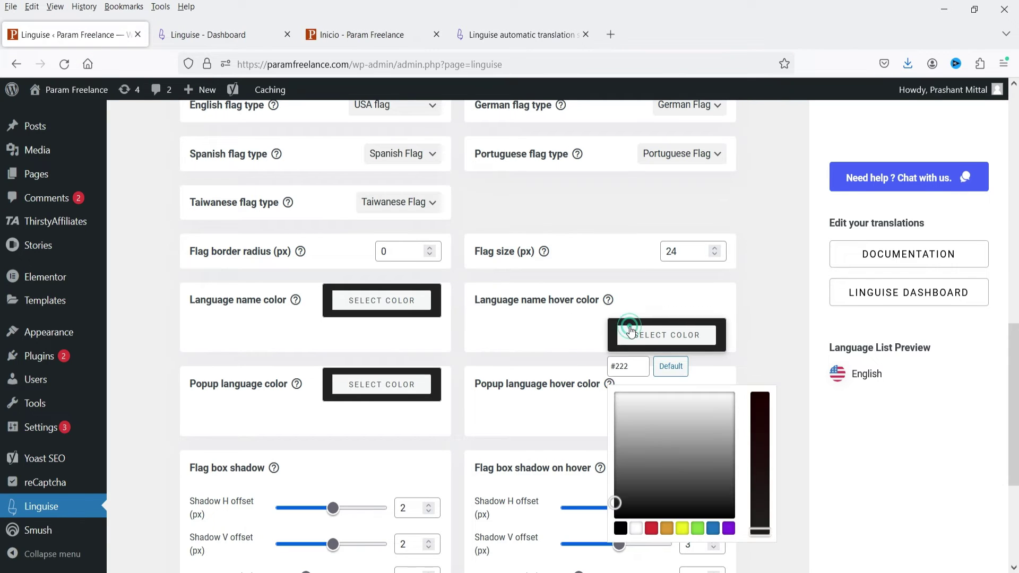
click(682, 528)
click(619, 420)
drag(619, 421, 615, 426)
click(778, 291)
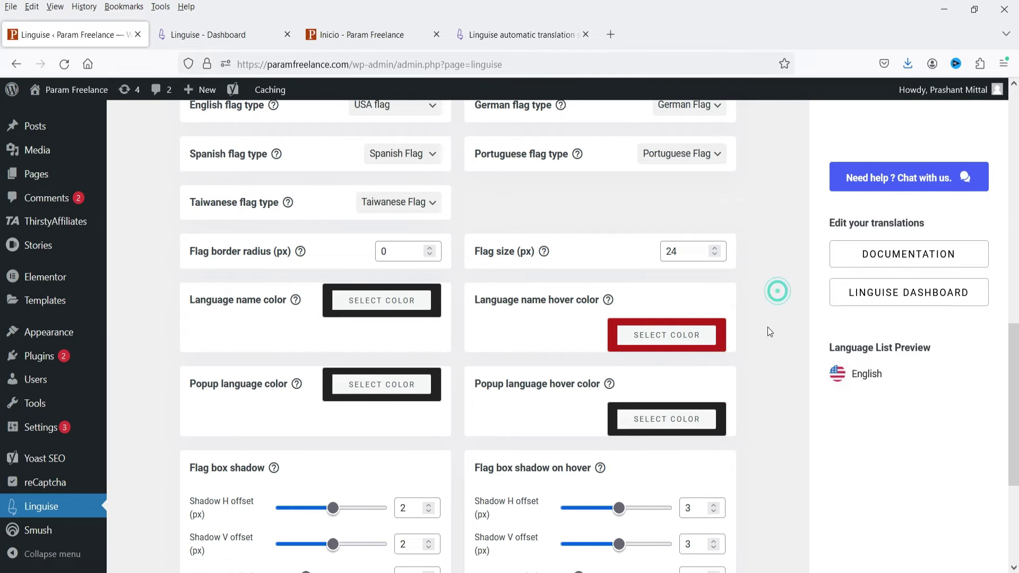
scroll(770, 330, down, 4)
click(701, 495)
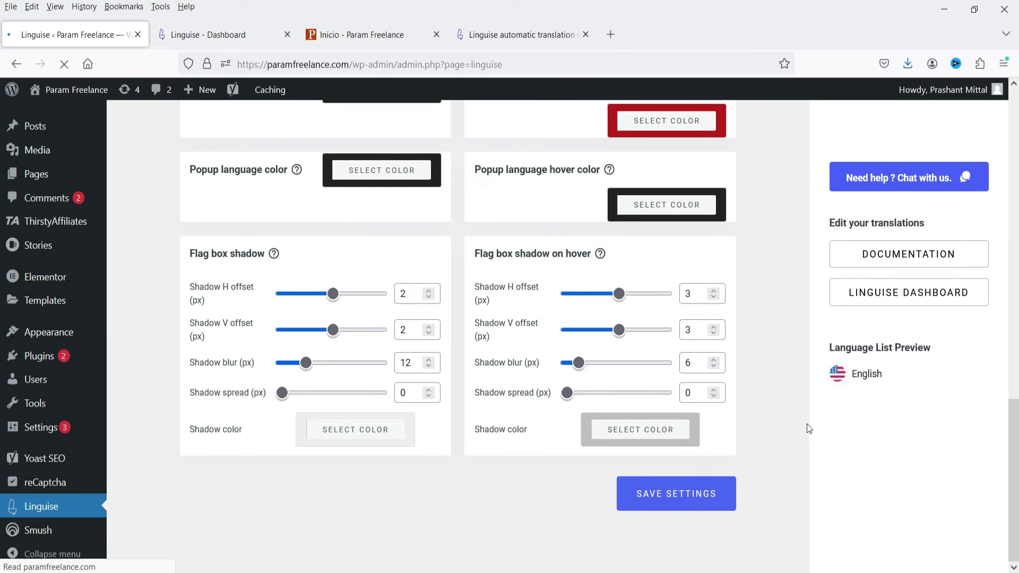
- Reload the live homepage and switch it back to English from the popup switcher
click(361, 34)
click(64, 64)
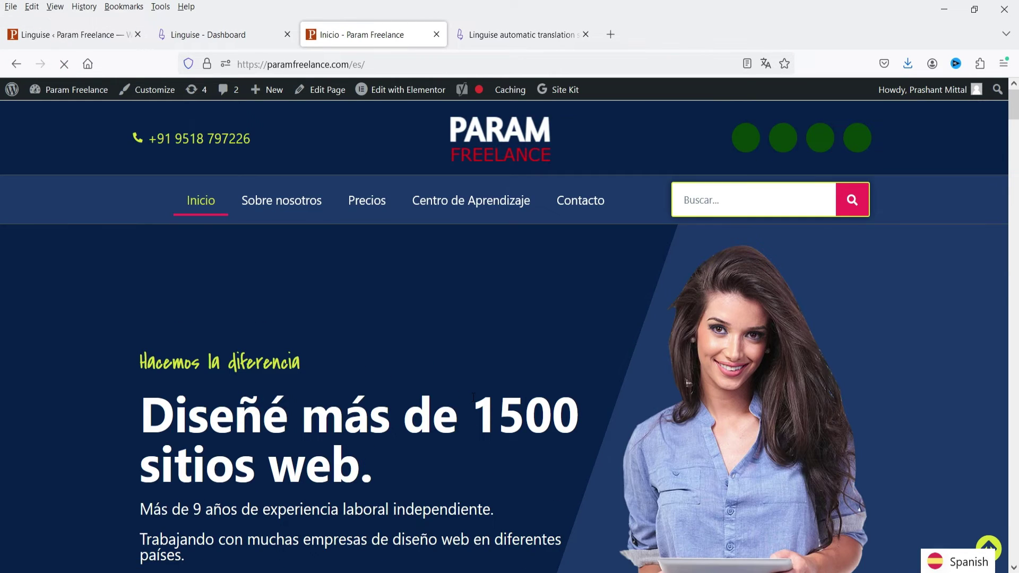
click(964, 563)
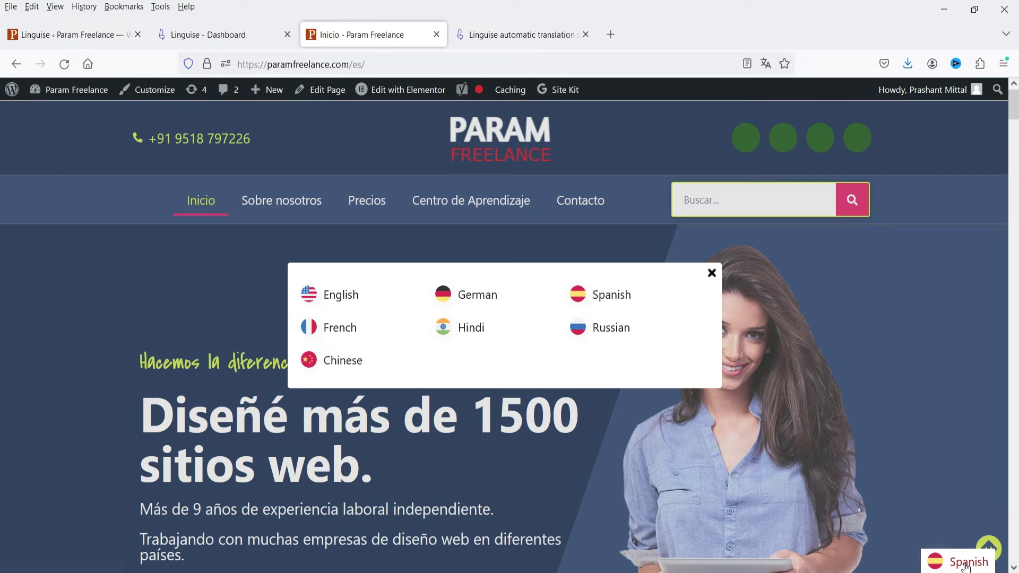
click(651, 348)
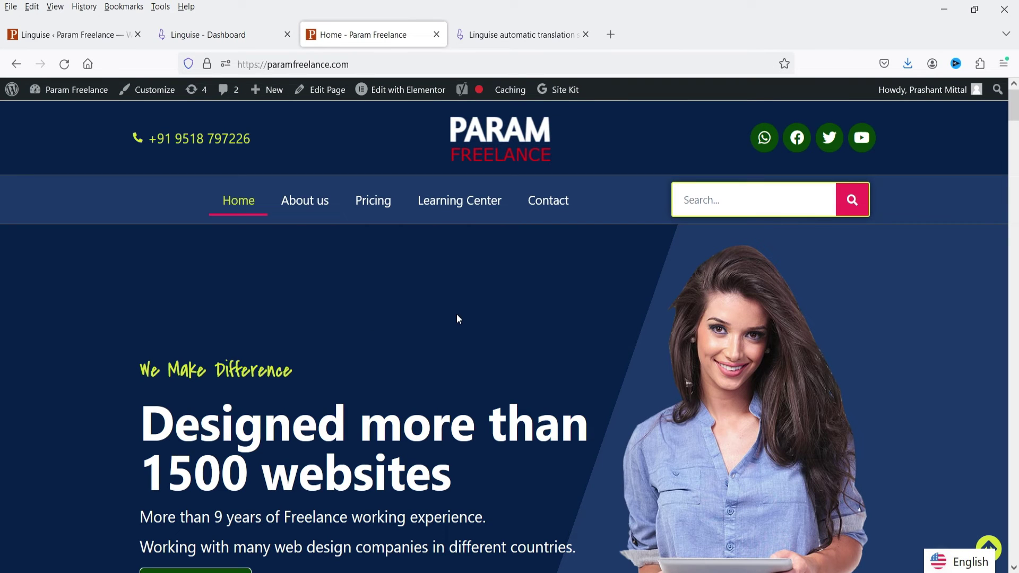
click(33, 41)
- In Appearance > Menus, add Linguise Languages to the Main Menu and save the menu
mouse_move(49, 383)
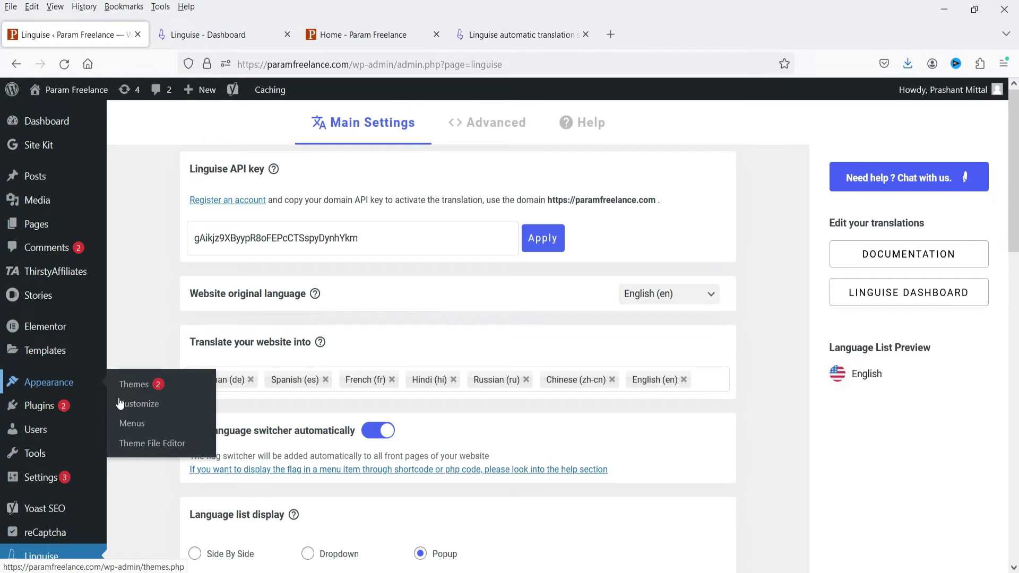
click(145, 423)
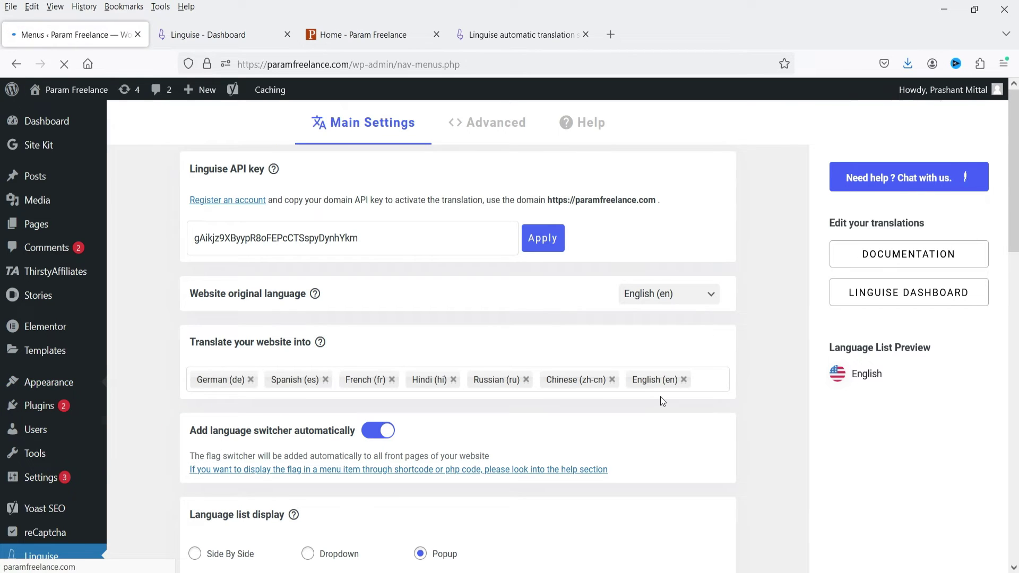
scroll(659, 364, down, 3)
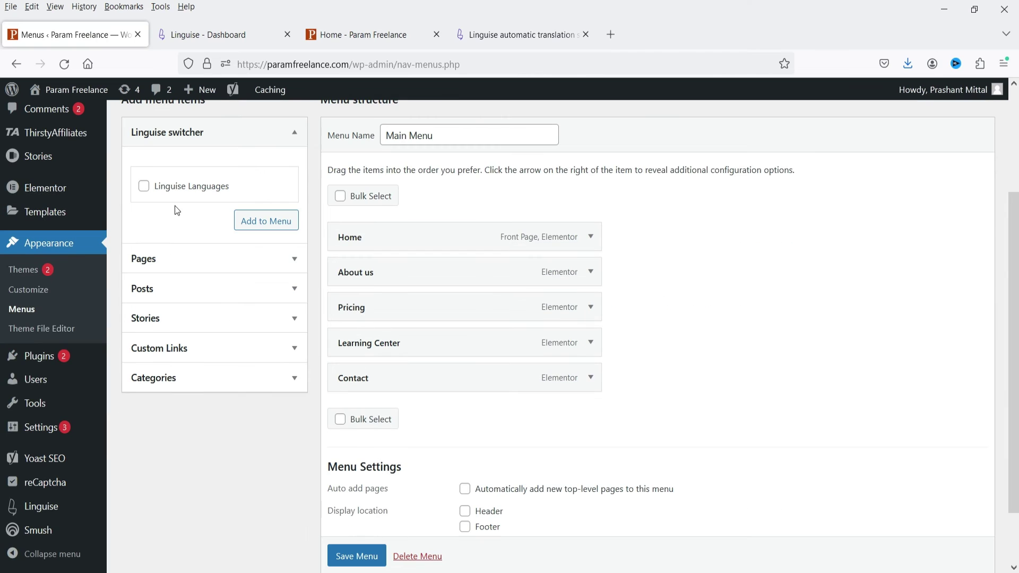
click(144, 187)
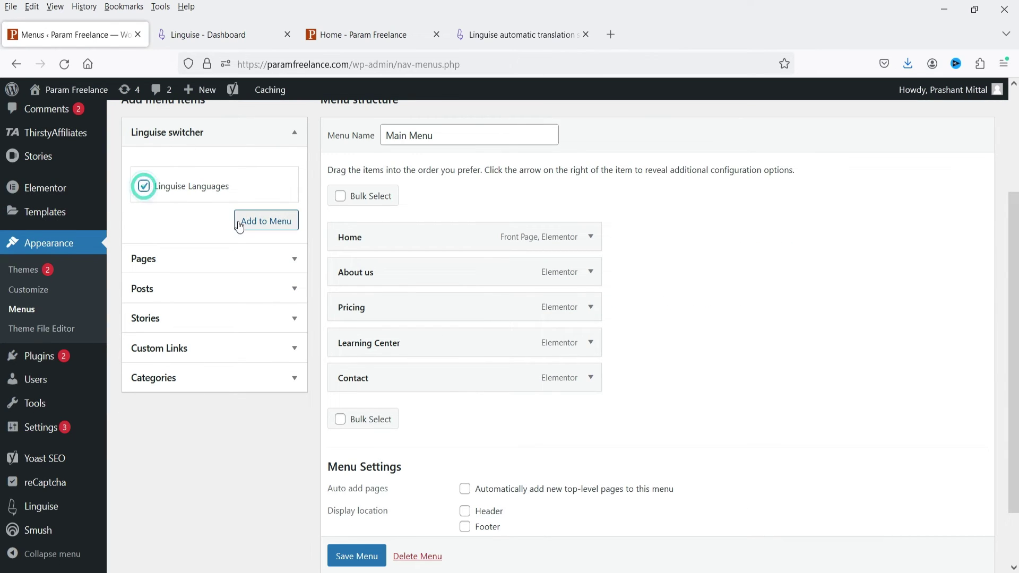
click(239, 222)
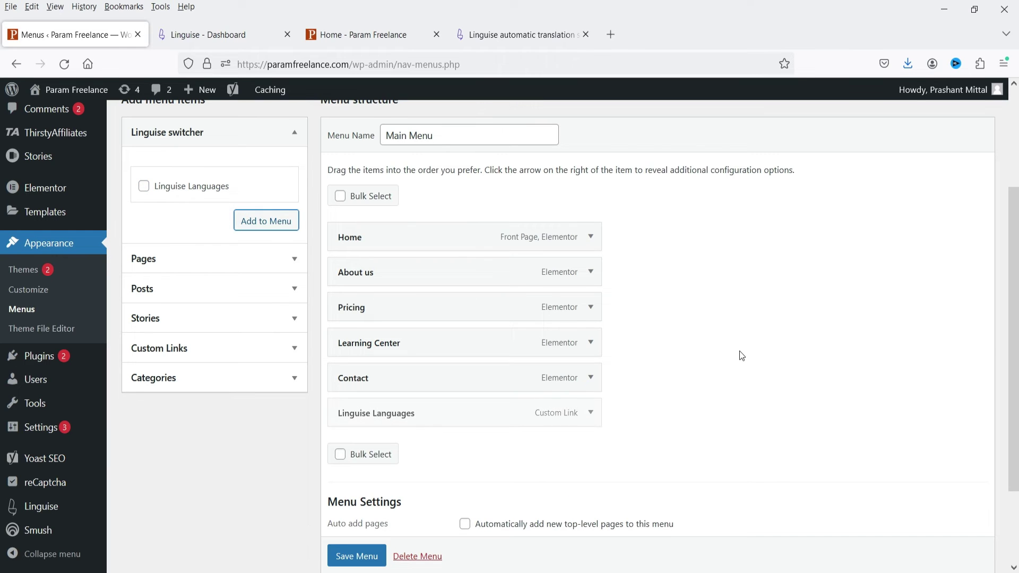
scroll(737, 351, down, 2)
click(367, 501)
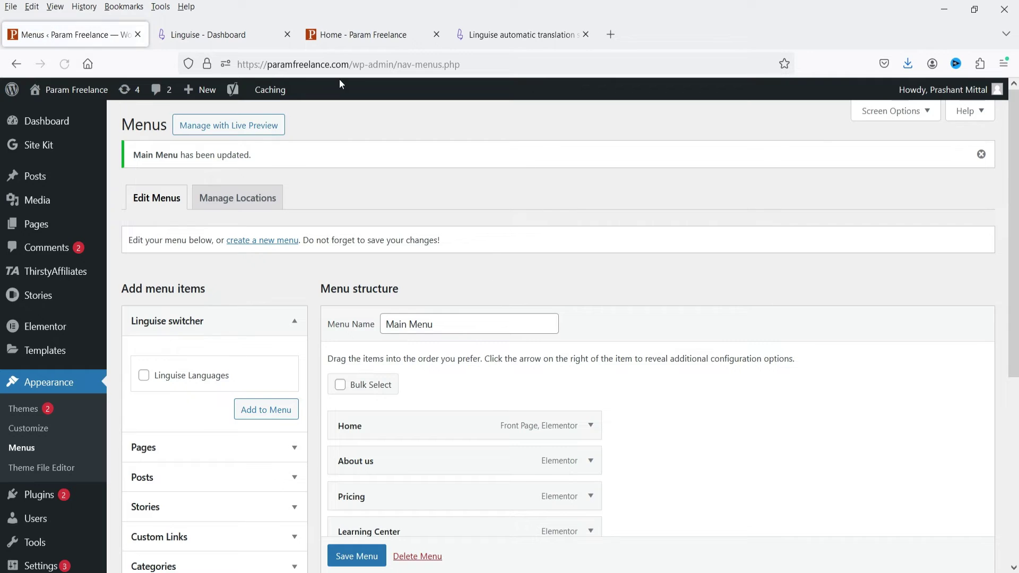
click(353, 34)
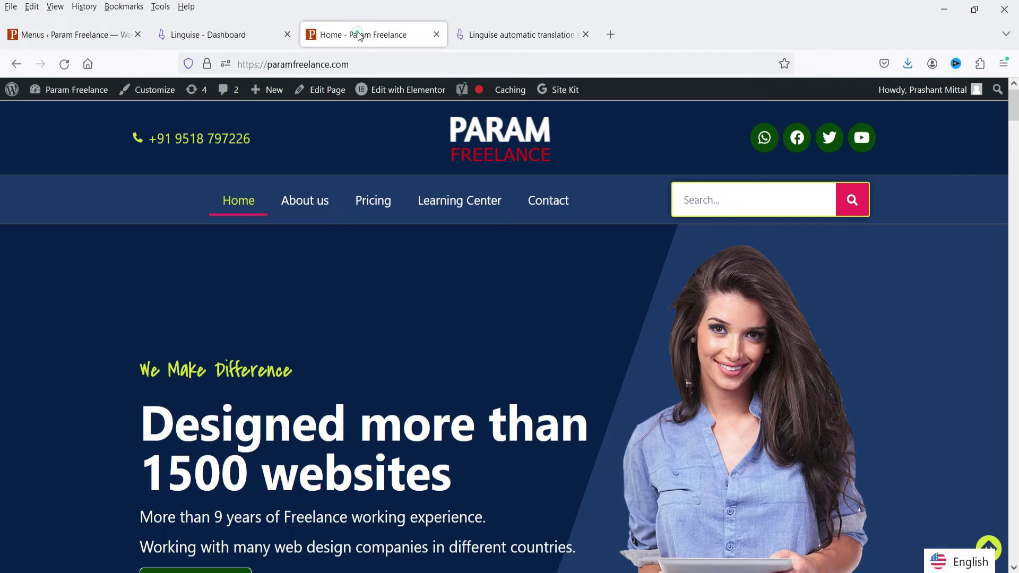
- Show the homepage in Hindi, then English, via the nav-menu flag switcher
click(64, 63)
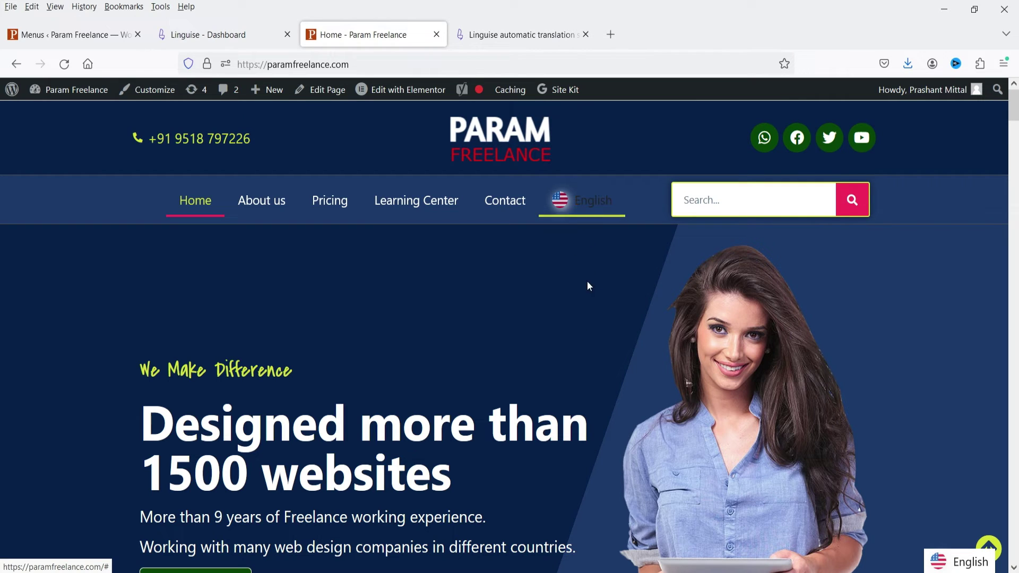
click(599, 205)
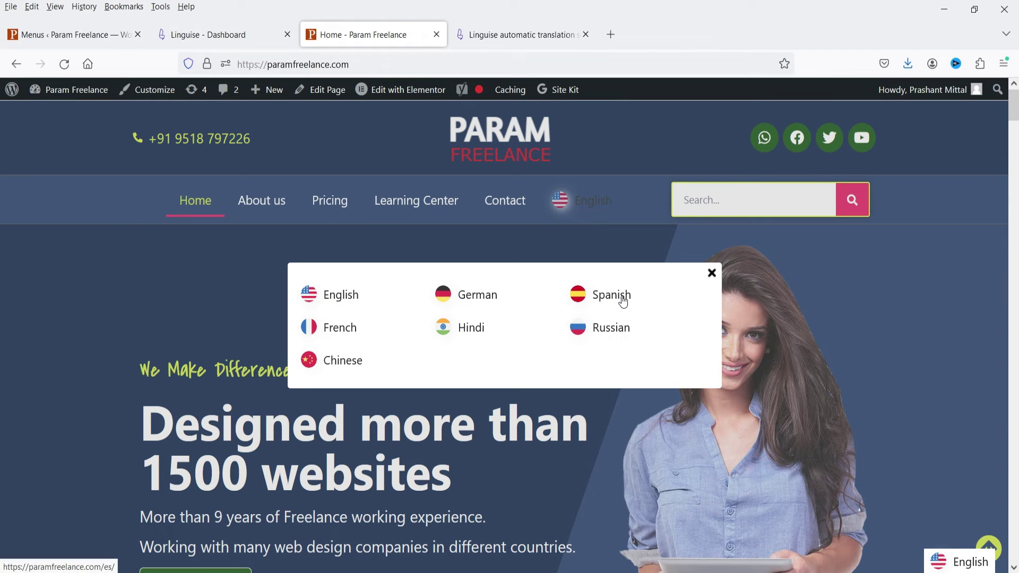
click(468, 327)
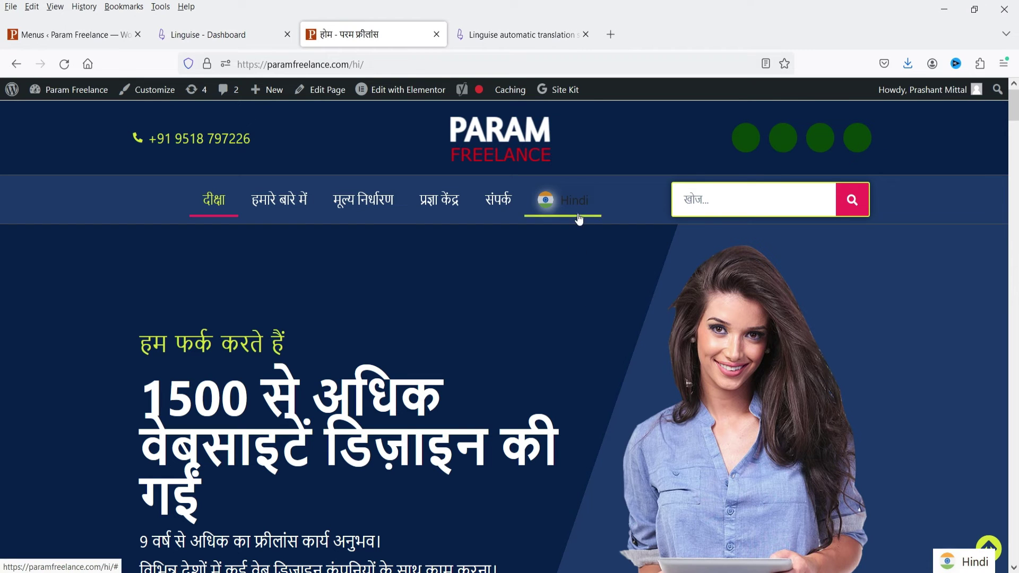
click(546, 200)
click(334, 295)
click(222, 37)
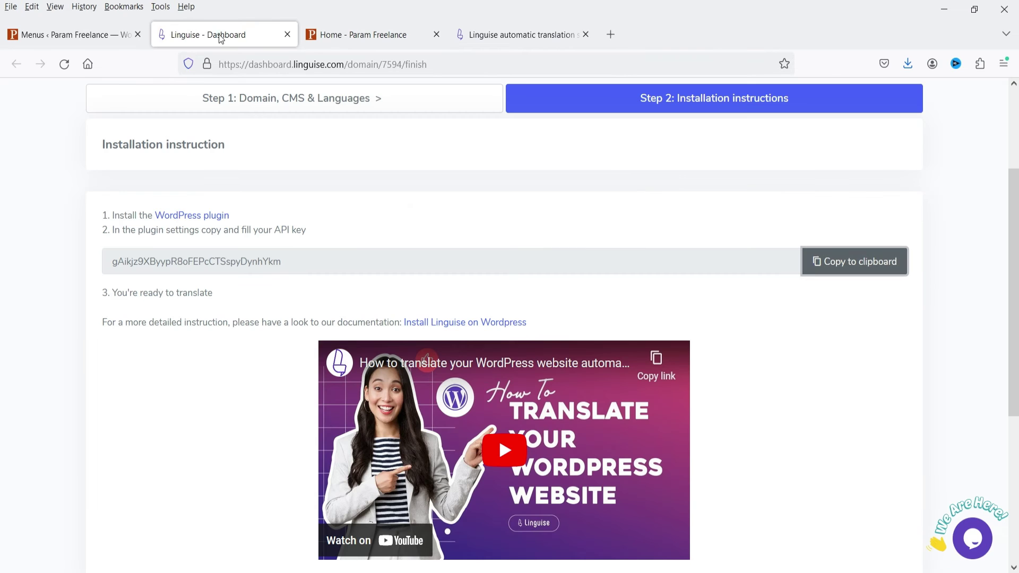
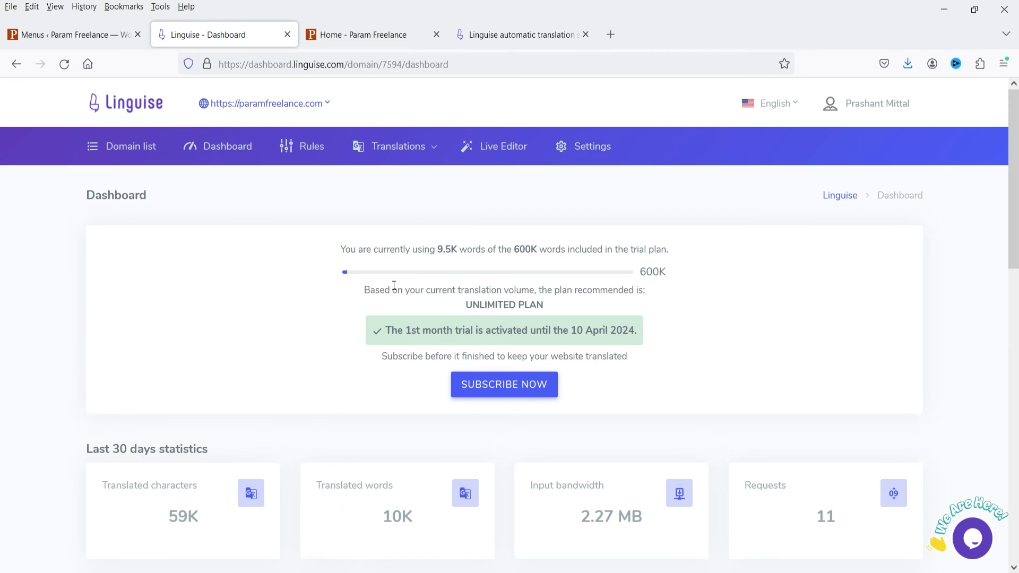
- Scroll through the dashboard's translation statistics and page-view charts, then back to the top
scroll(298, 303, down, 3)
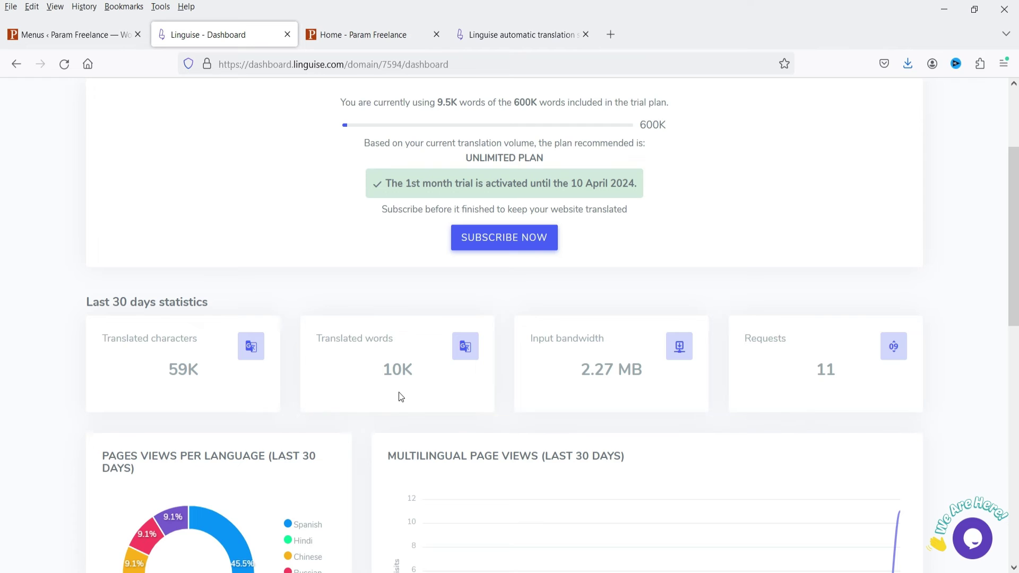
scroll(539, 423, down, 3)
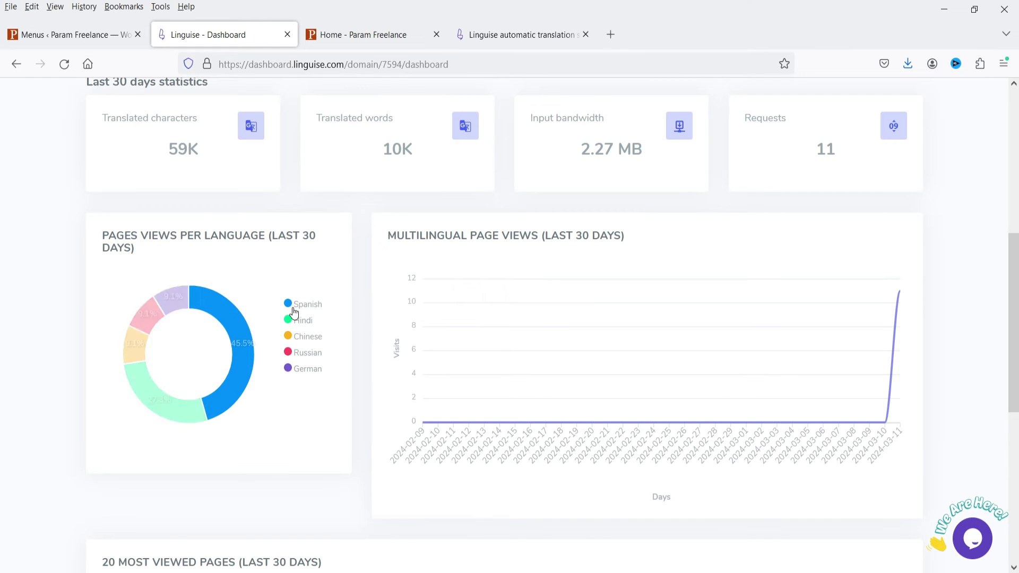
scroll(380, 260, up, 5)
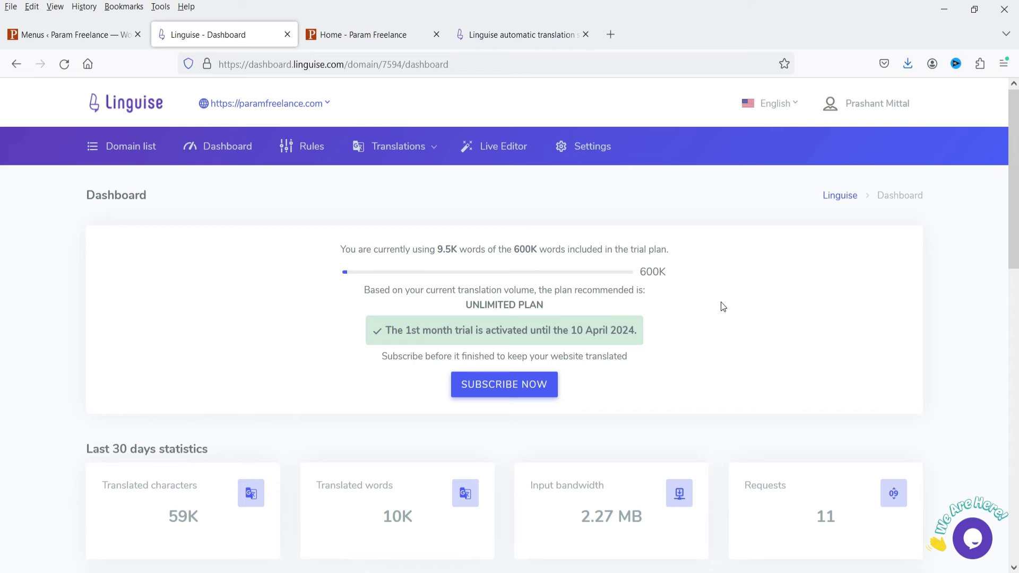
- Browse the linguise.com homepage from the Integrations menu down to its translation dashboard demo
click(525, 35)
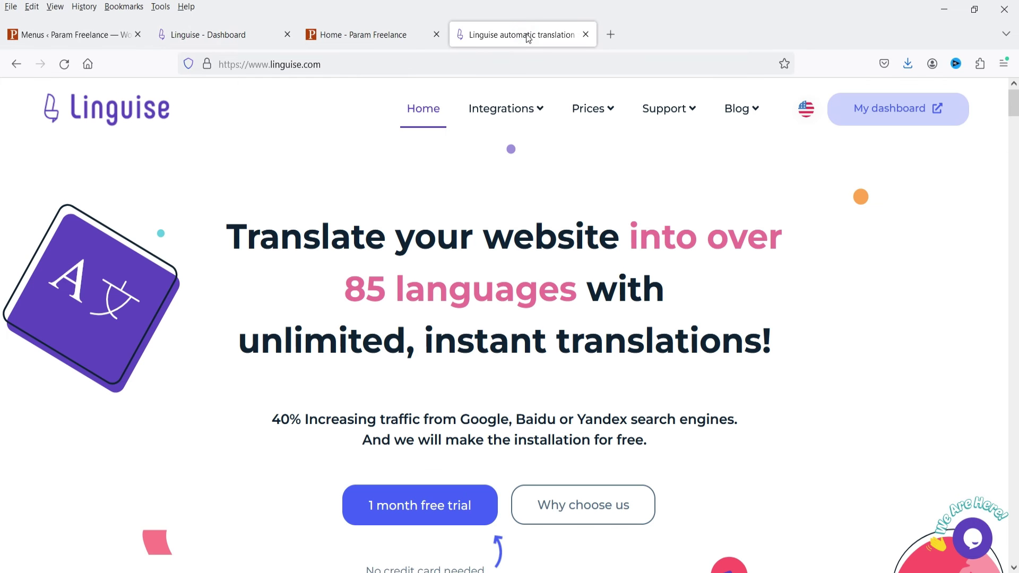
mouse_move(541, 114)
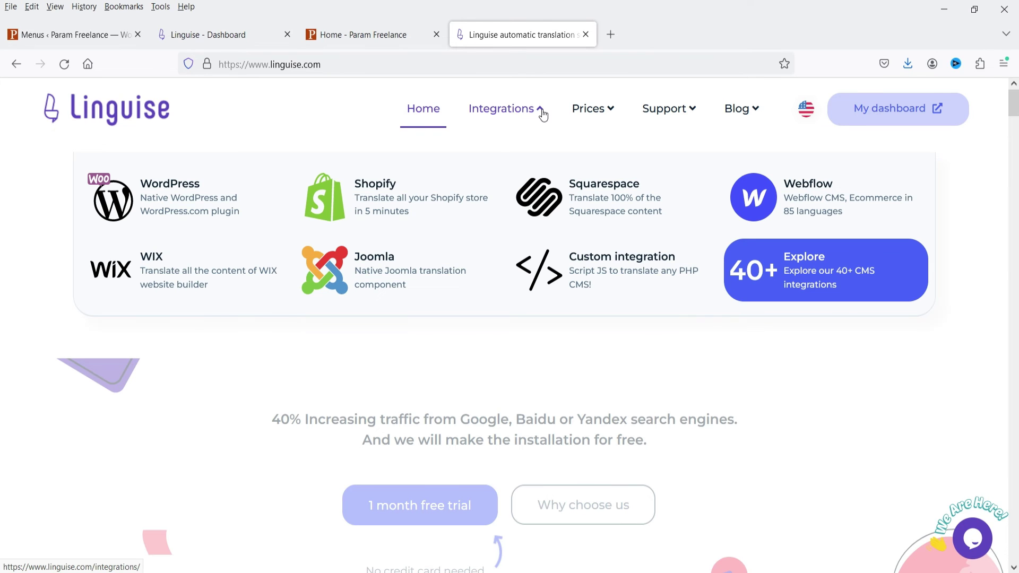
scroll(928, 269, down, 15)
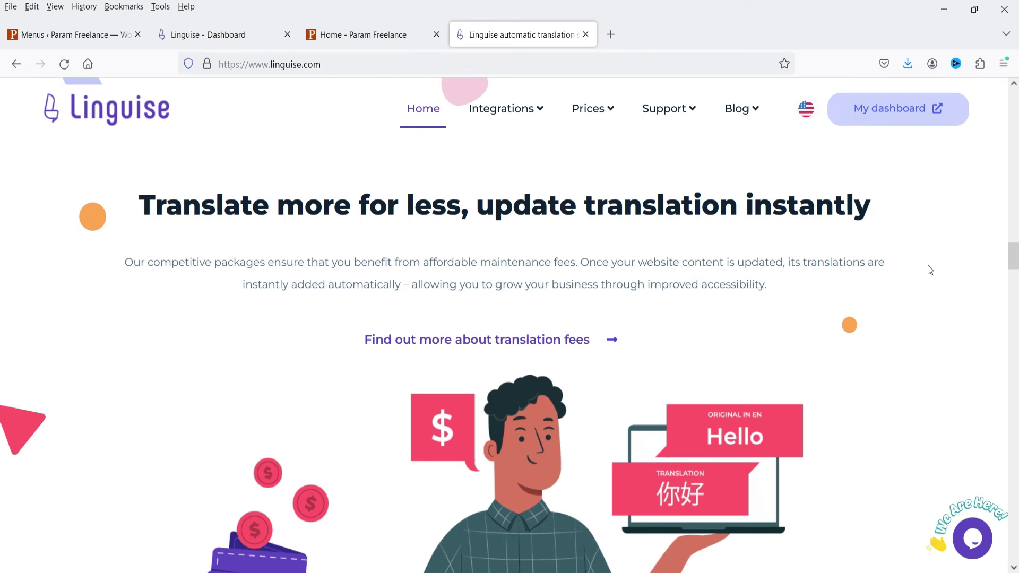
scroll(930, 271, down, 12)
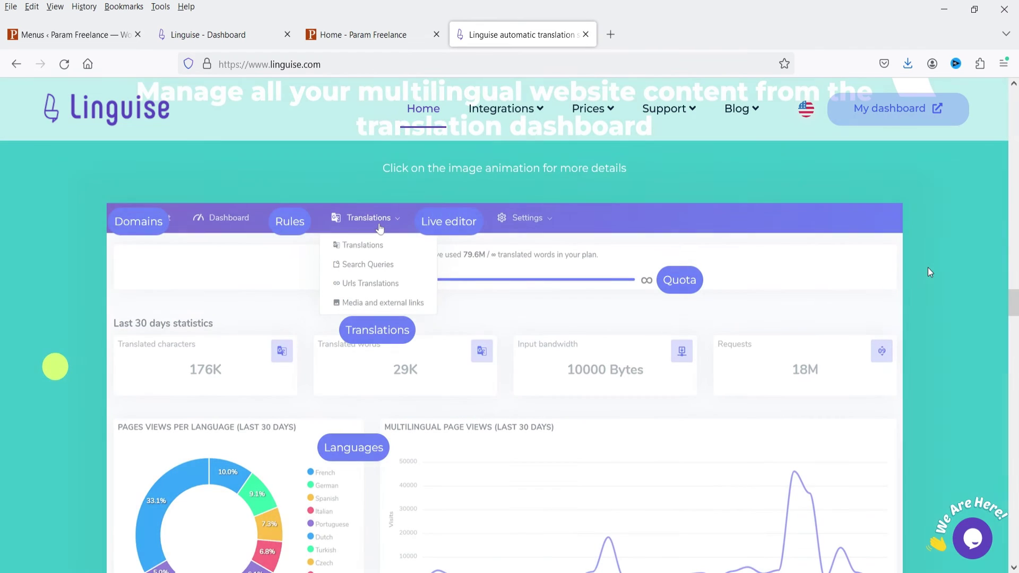
scroll(930, 273, down, 2)
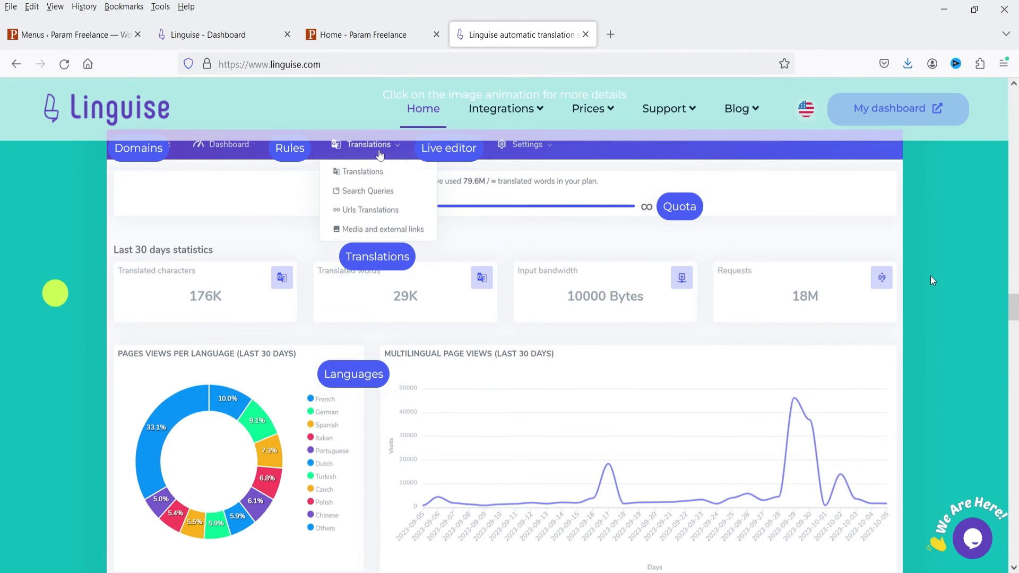
- Open the paramfreelance.com Translations list and filter it to Hindi
click(206, 36)
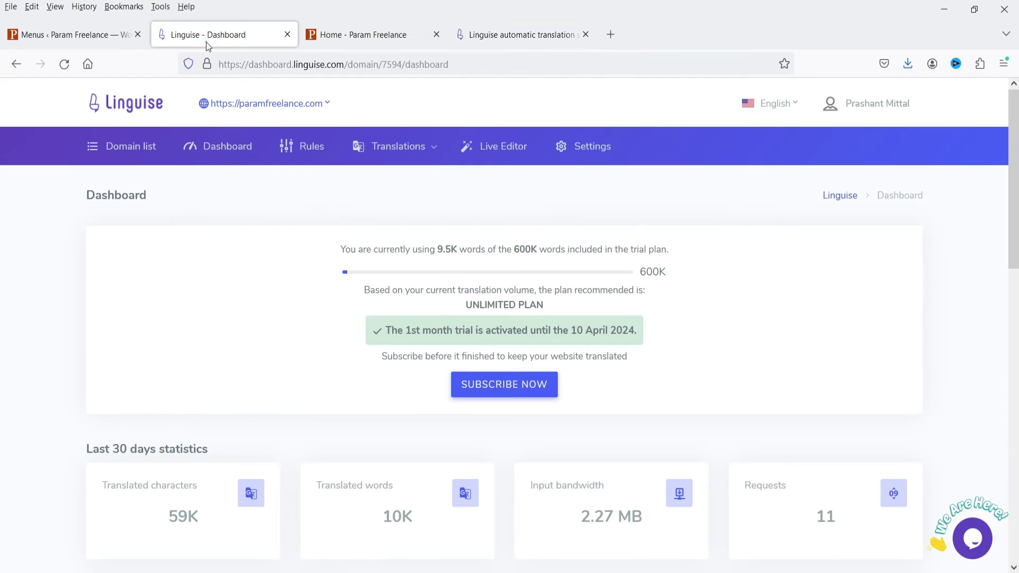
click(414, 148)
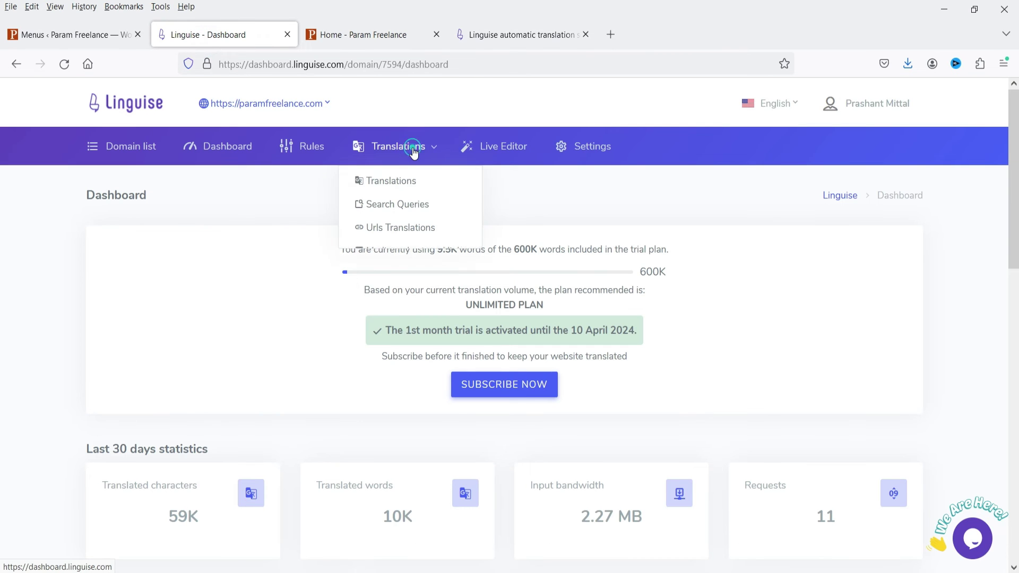
click(412, 178)
click(166, 180)
click(182, 258)
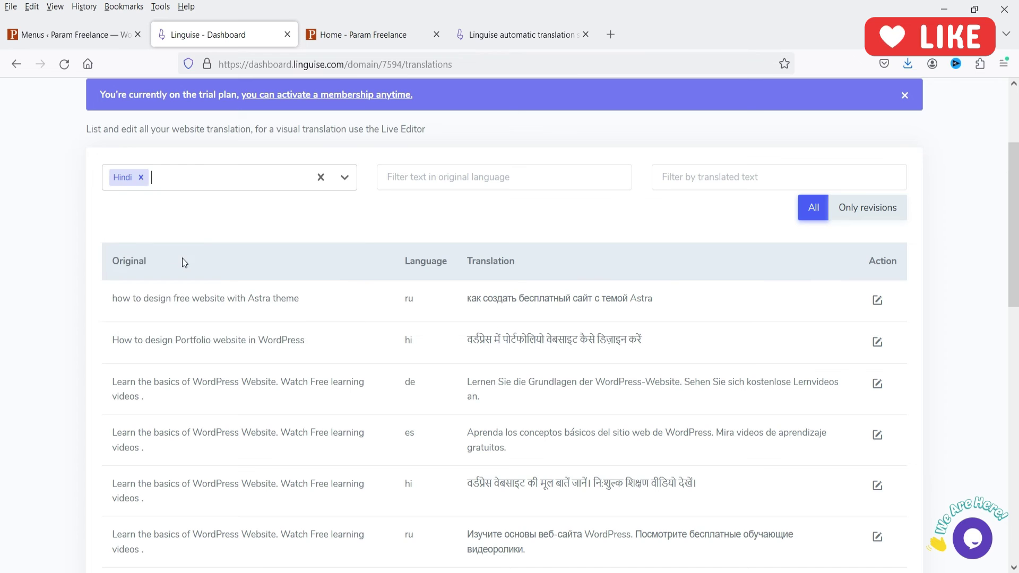
scroll(15, 281, down, 4)
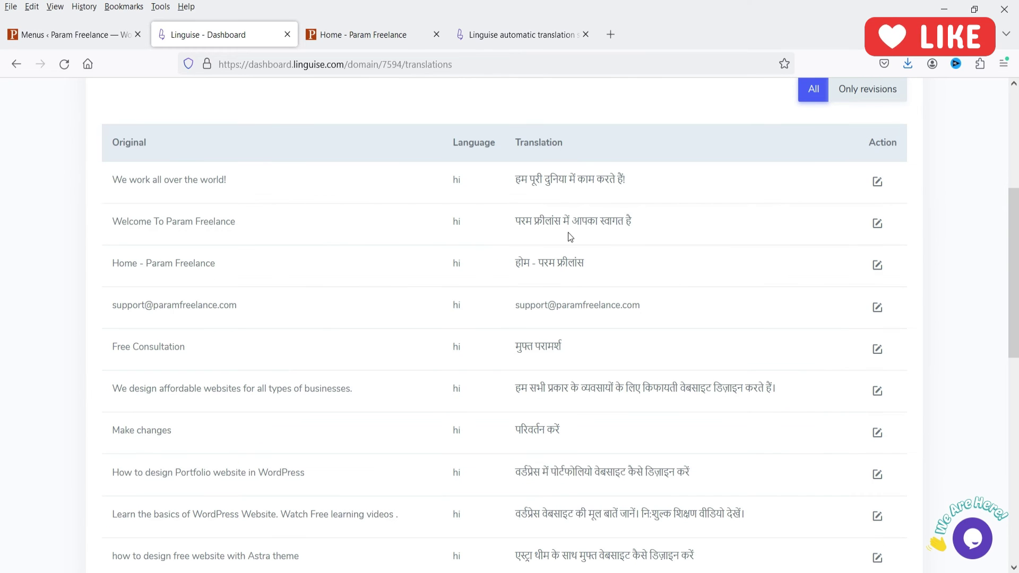
scroll(121, 201, down, 3)
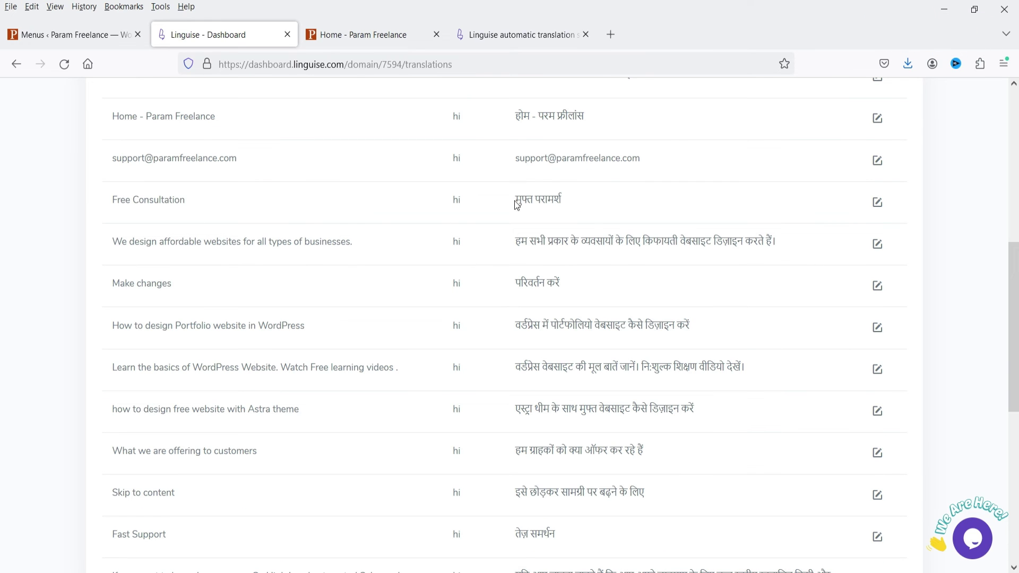
- Resave the Hindi override for 'Free Consultation' and return to the filtered list
drag(514, 206, 581, 205)
click(626, 206)
click(878, 203)
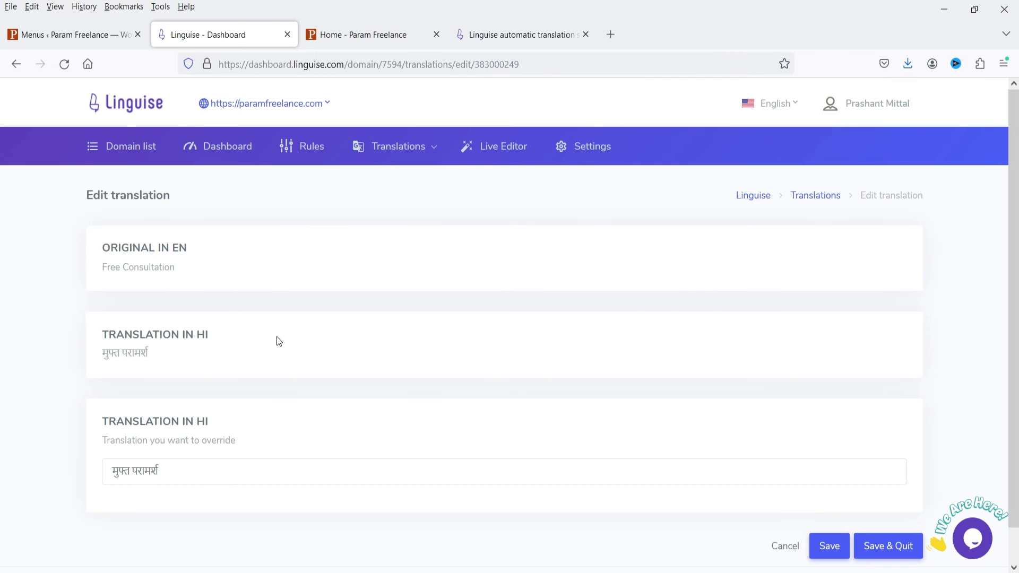
scroll(170, 416, down, 1)
double_click(193, 436)
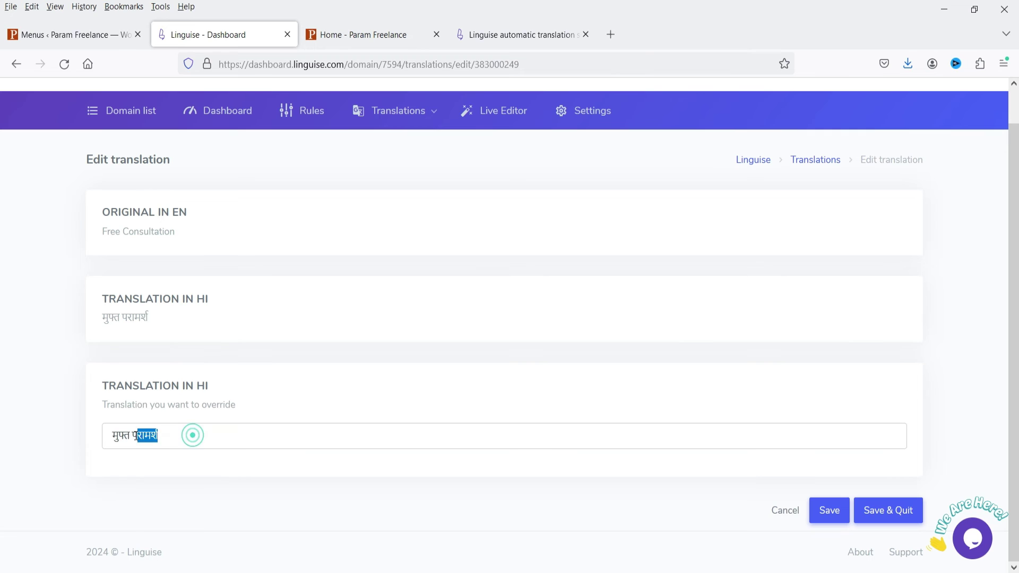
click(819, 511)
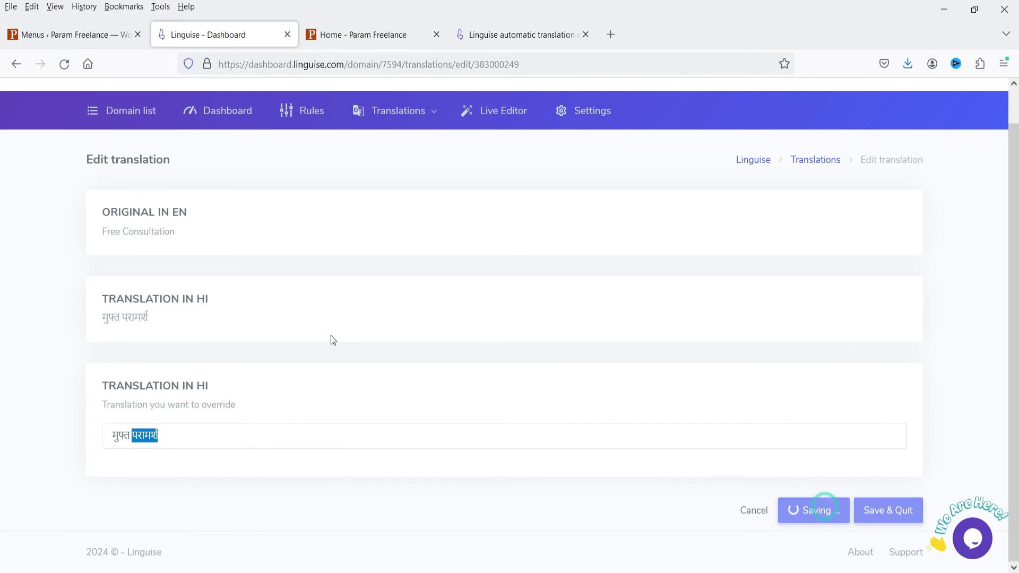
key(alt+Left)
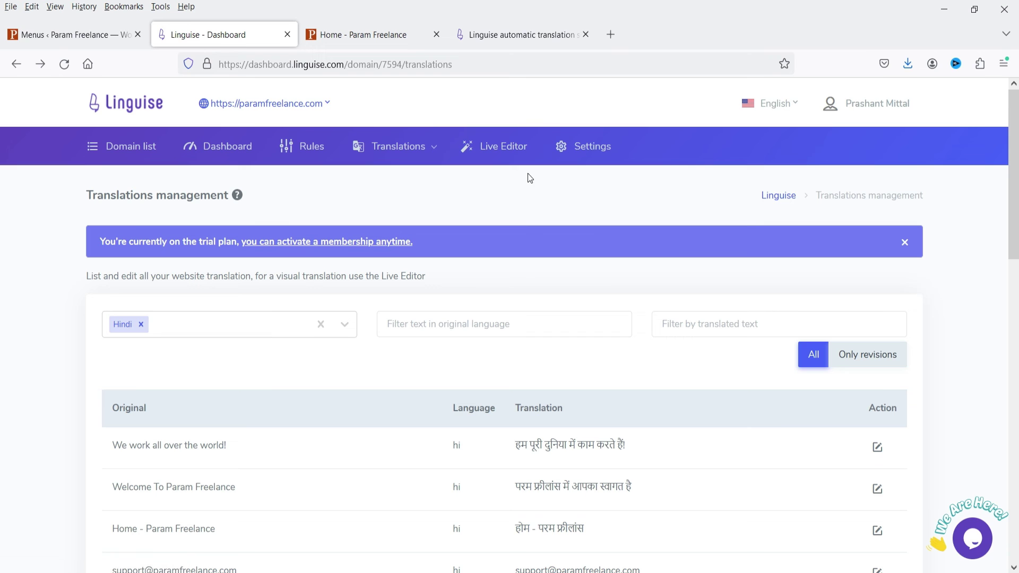
- Launch the Live Editor and load the paramfreelance.com homepage translated into Hindi
click(489, 148)
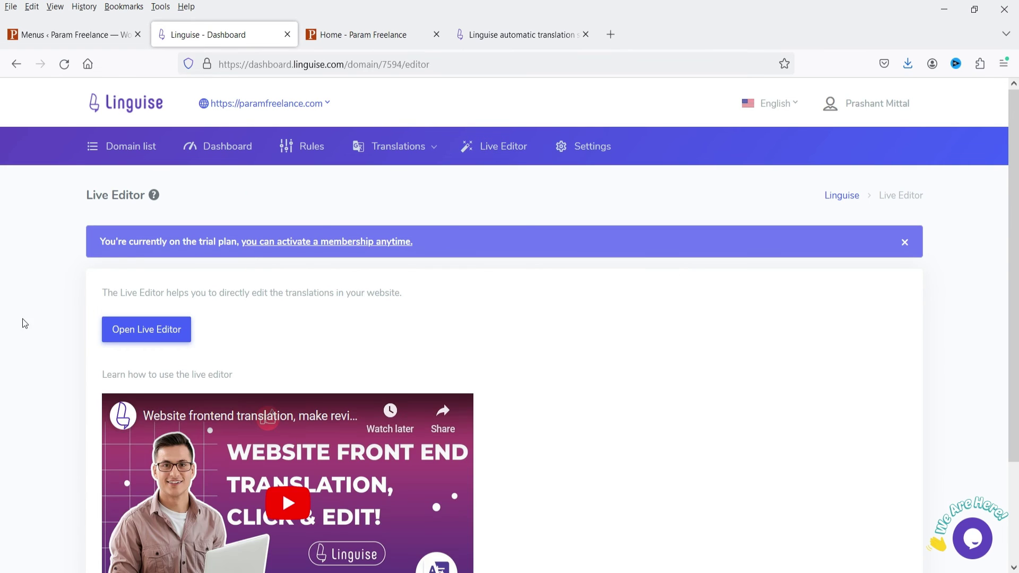
click(159, 329)
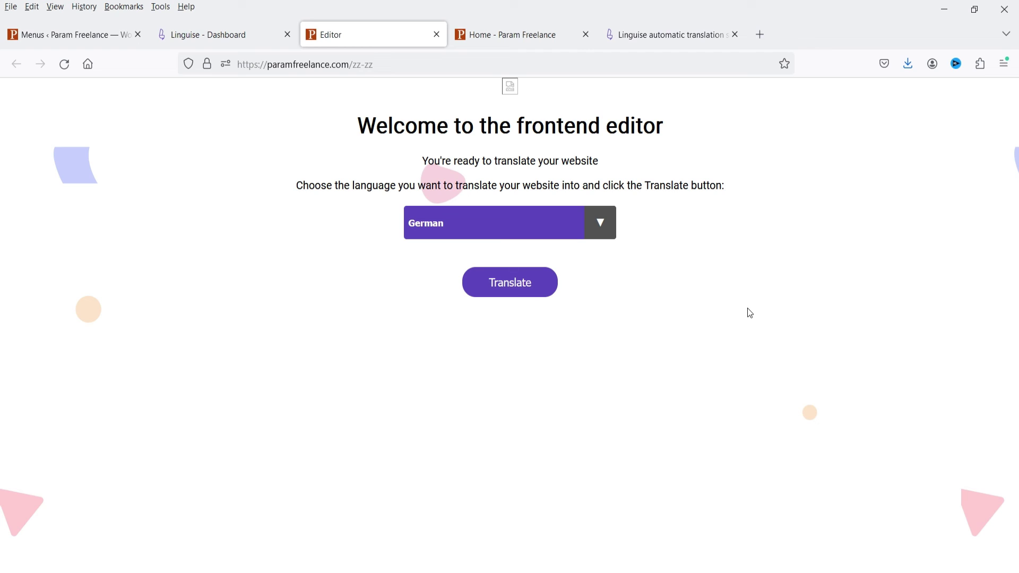
click(594, 235)
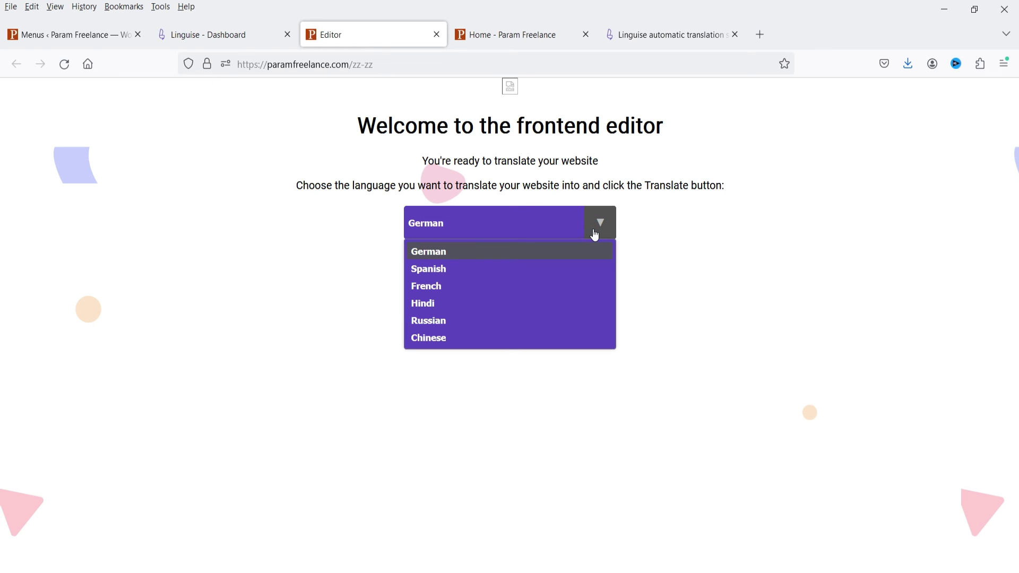
click(534, 301)
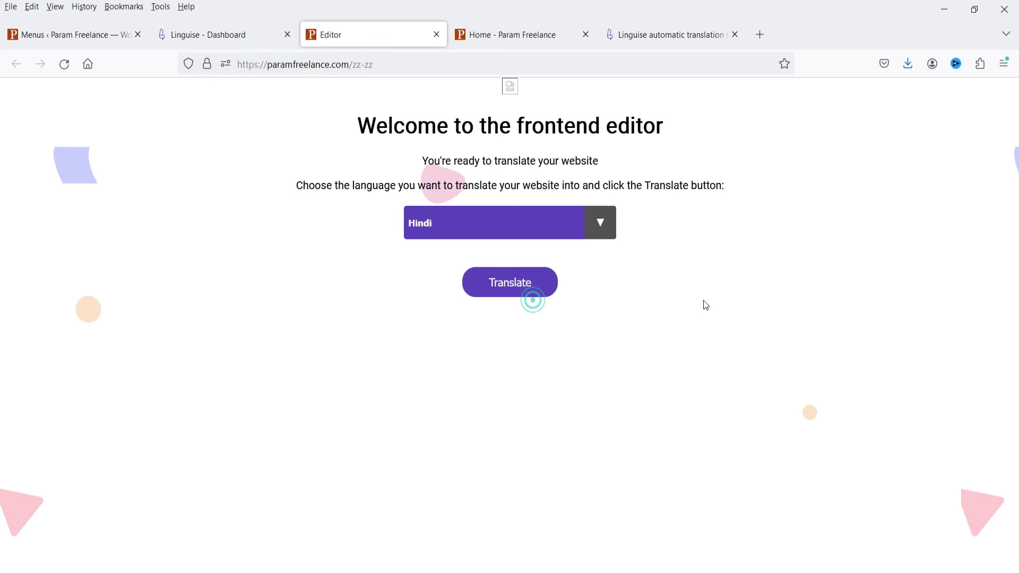
click(542, 288)
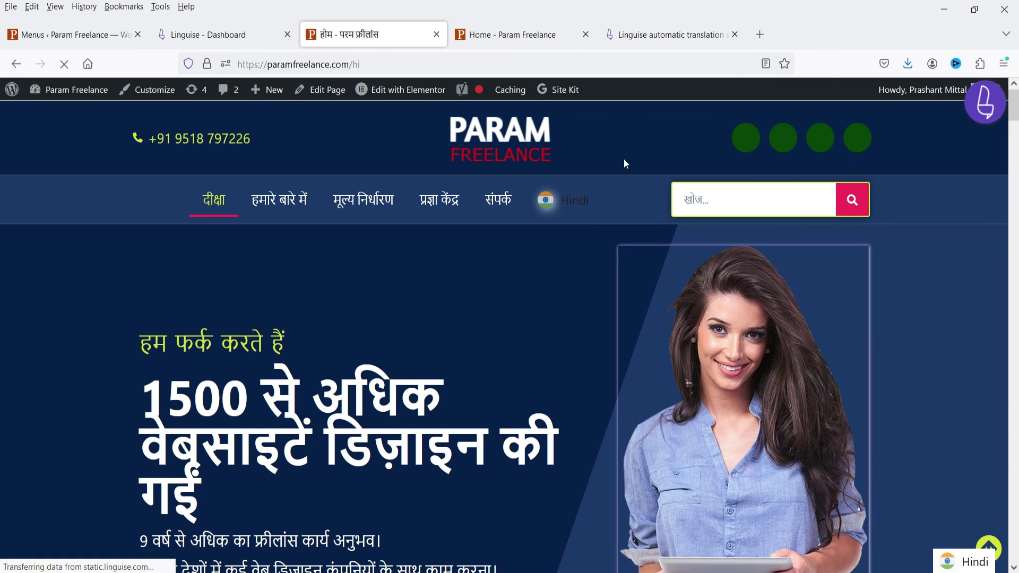
- Enable Edition mode and inspect the headline's Hindi translation without changing it
click(985, 109)
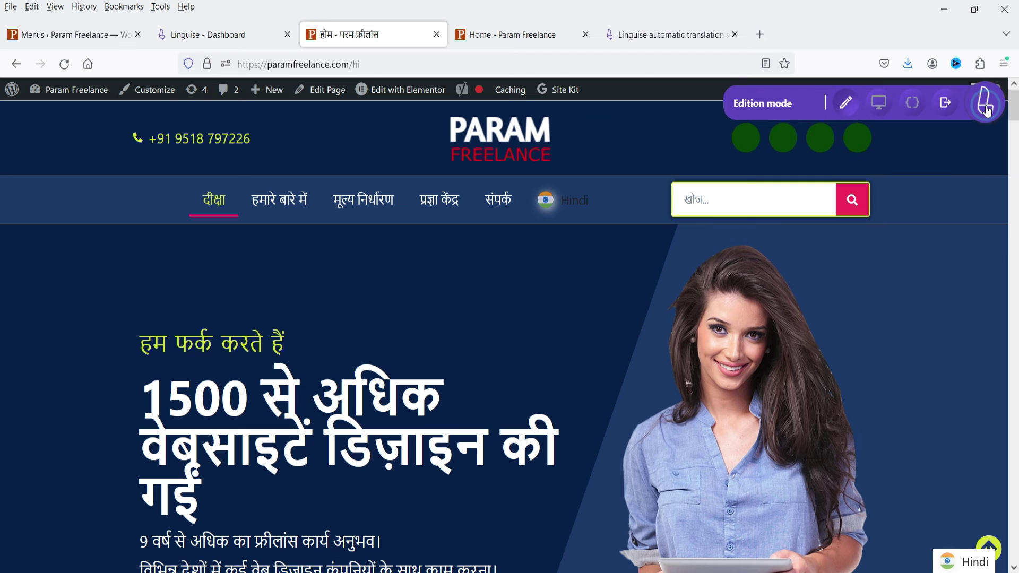
scroll(491, 249, down, 3)
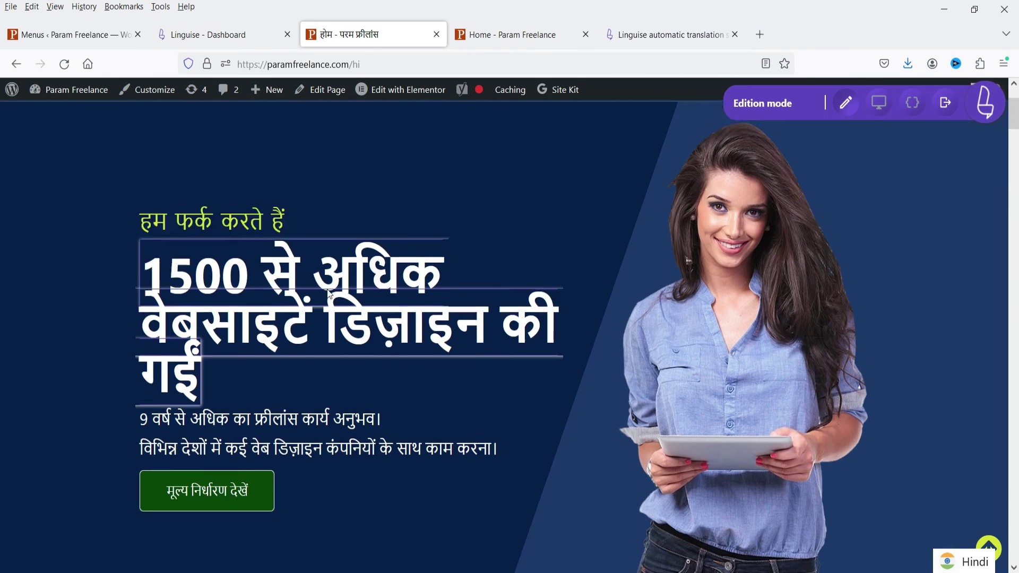
scroll(490, 249, up, 3)
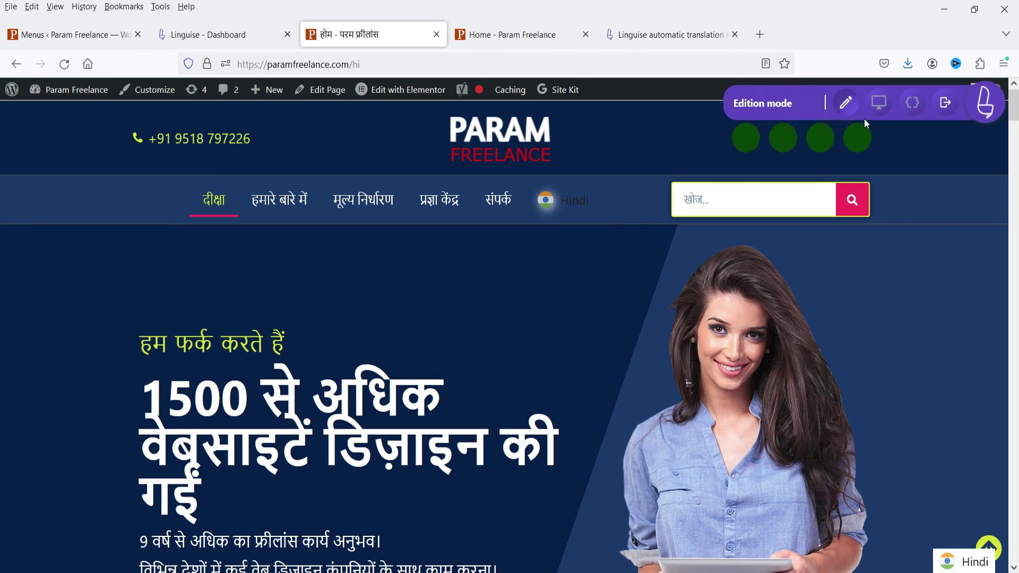
scroll(555, 183, down, 4)
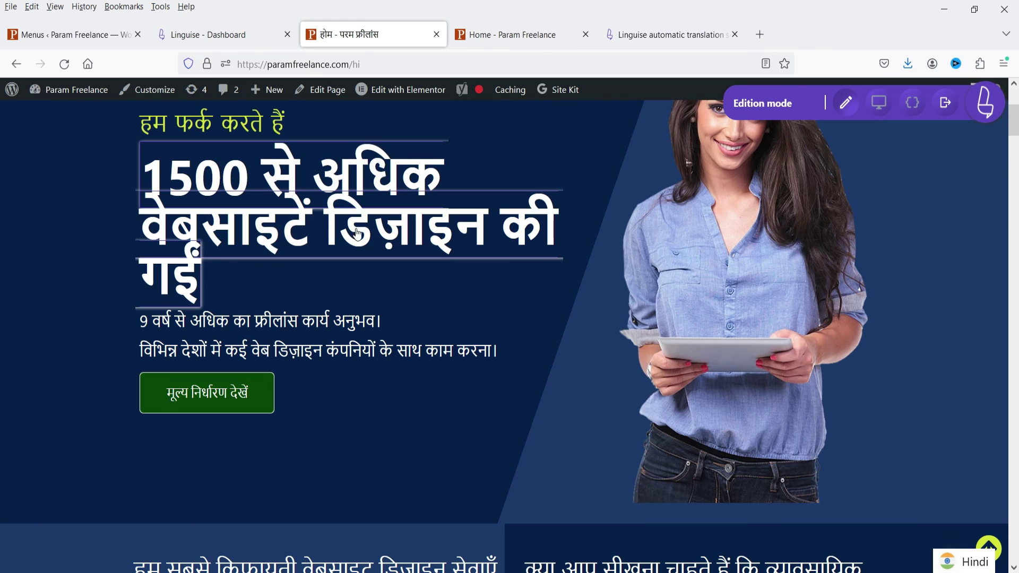
click(329, 221)
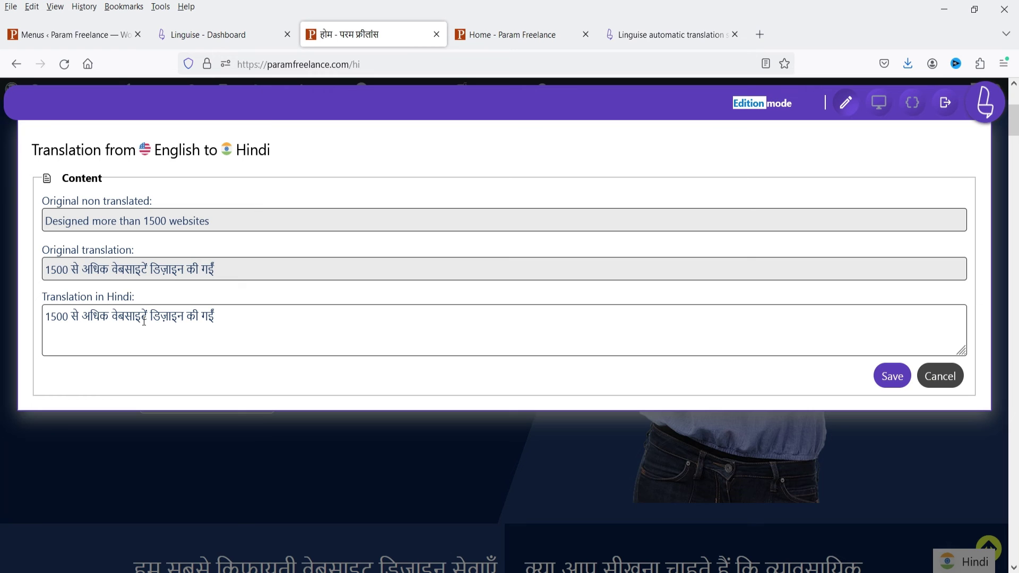
click(950, 380)
- Remove निर्धारण from the pricing button's Hindi translation, leaving मूल्य देखें, and save
scroll(359, 218, down, 4)
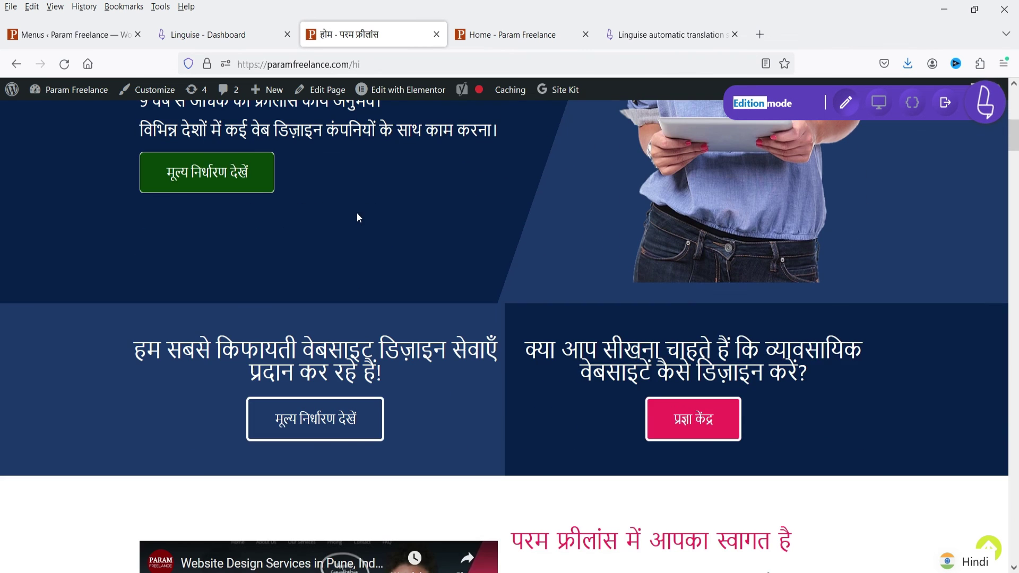
click(195, 177)
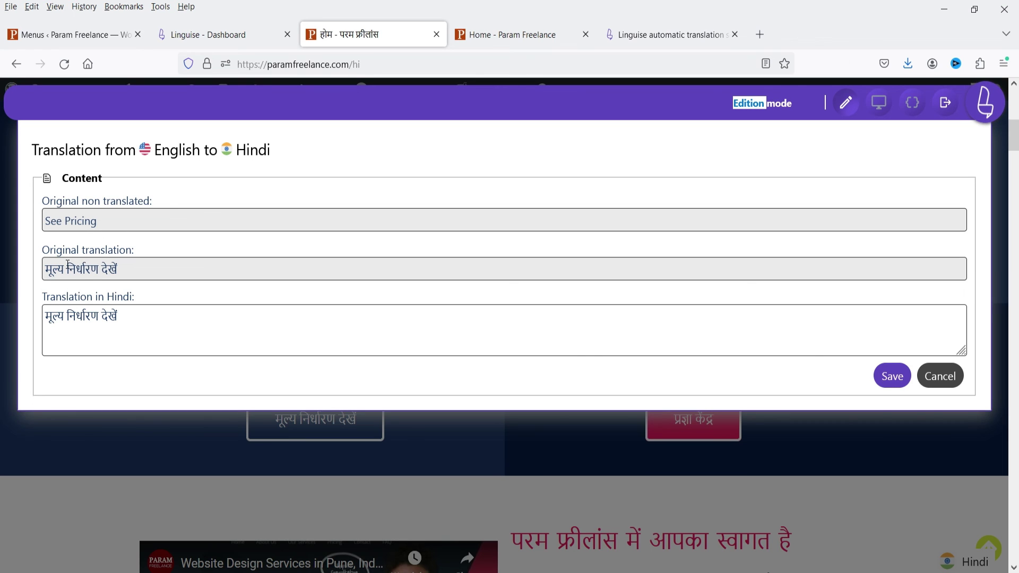
drag(67, 267, 98, 268)
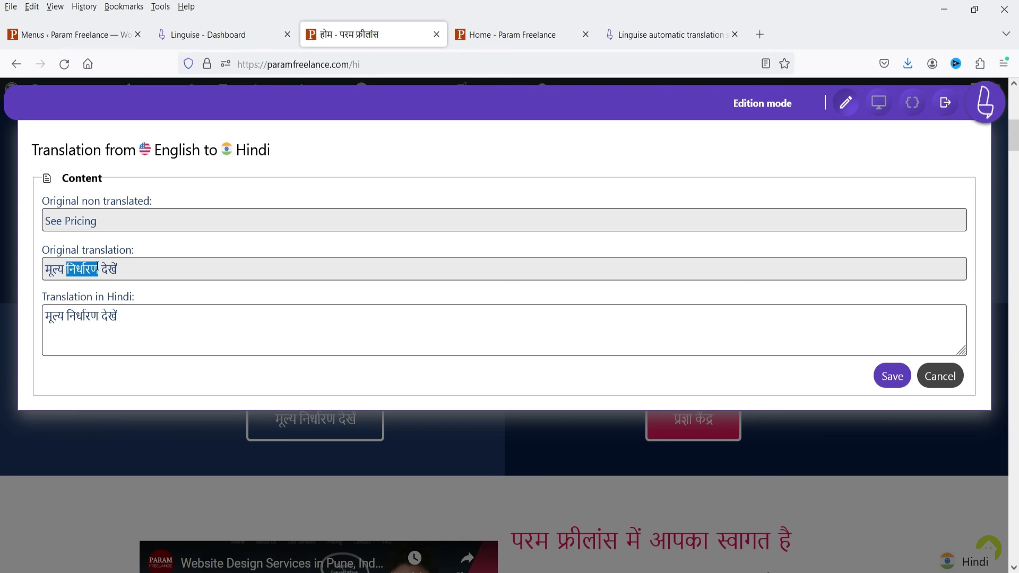
drag(68, 316, 100, 317)
key(BackSpace)
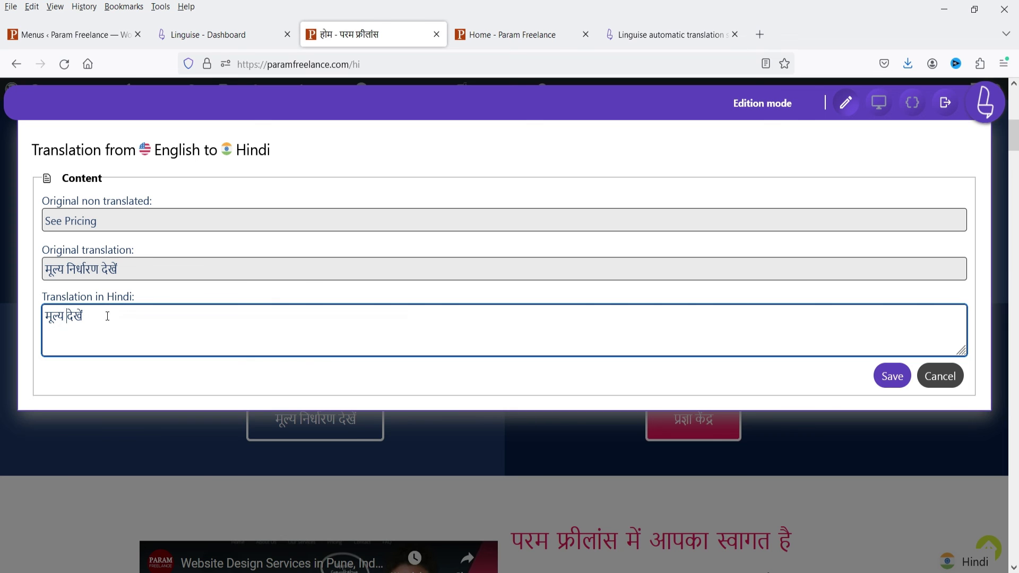
click(891, 375)
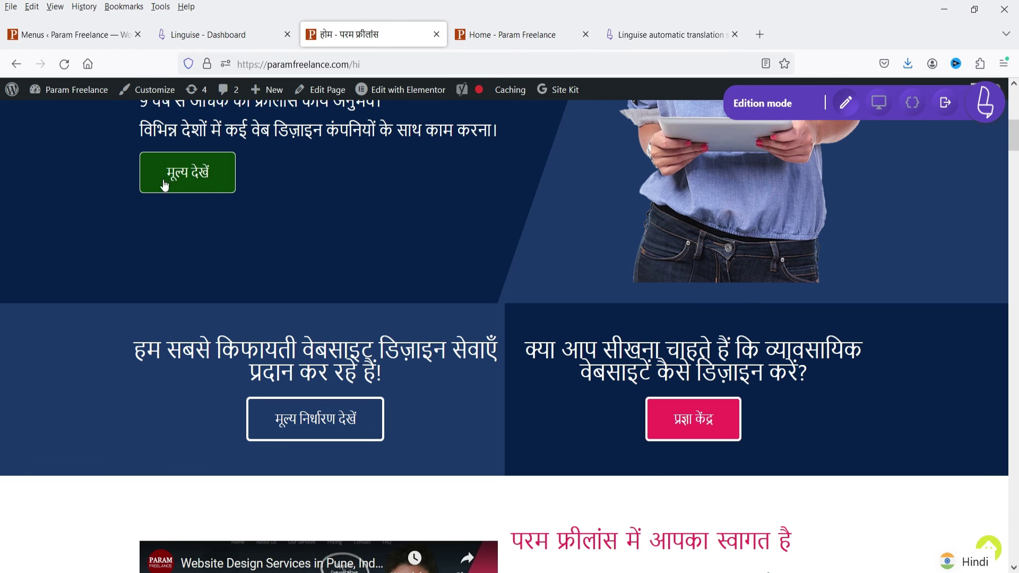
- Scroll back to the page top and return to the linguise.com homepage
scroll(244, 318, up, 3)
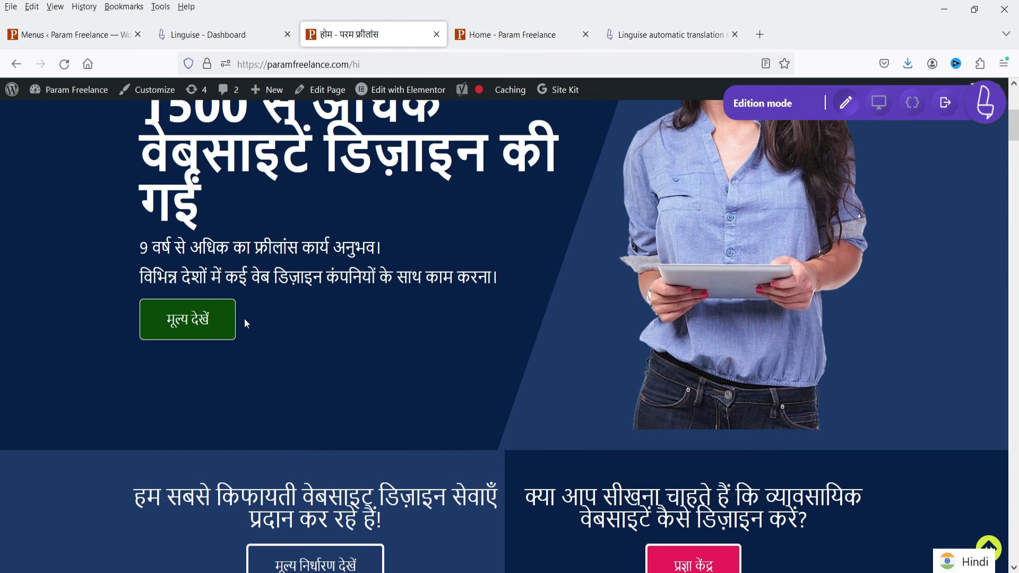
scroll(317, 343, up, 3)
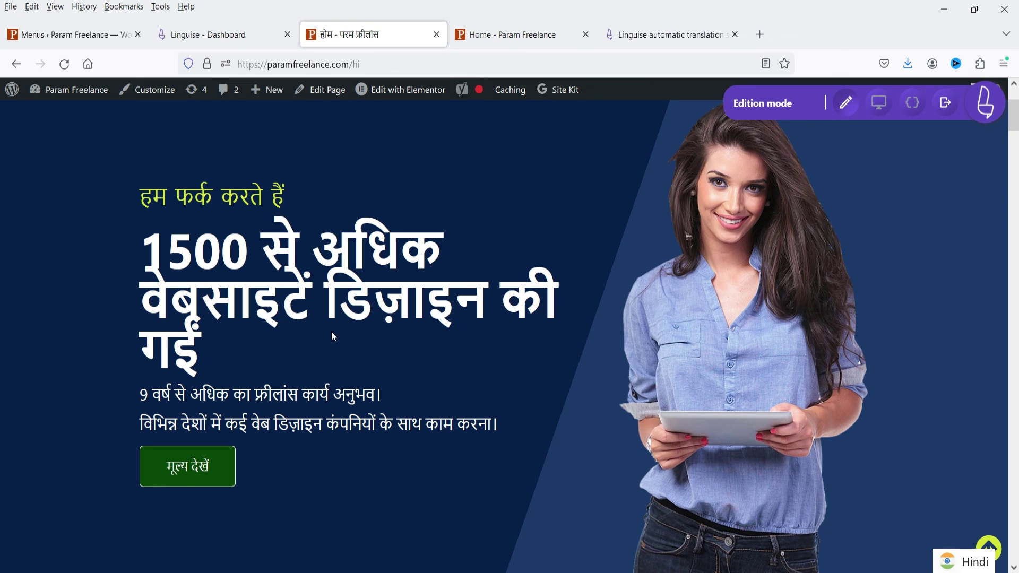
scroll(332, 336, up, 3)
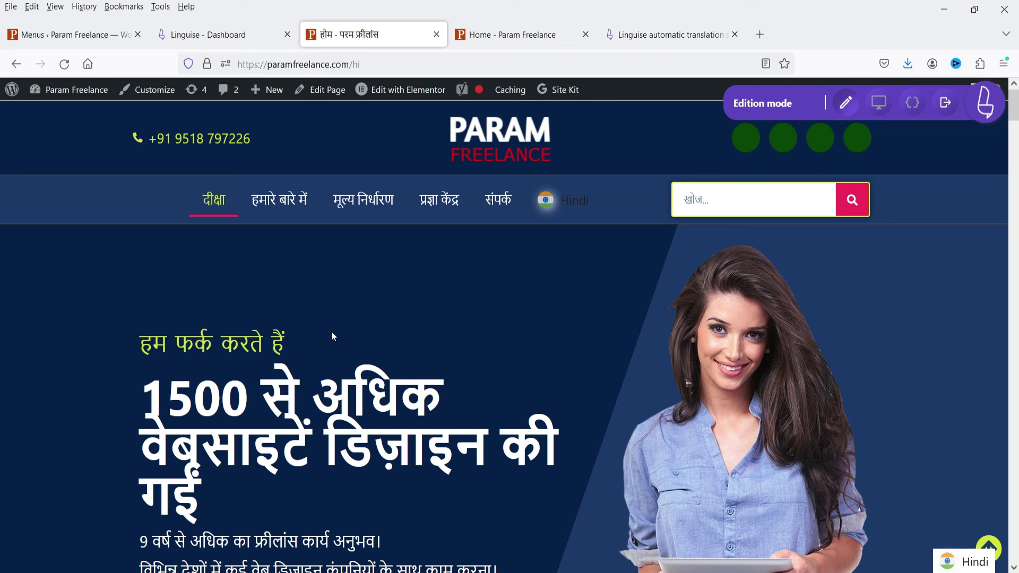
click(671, 35)
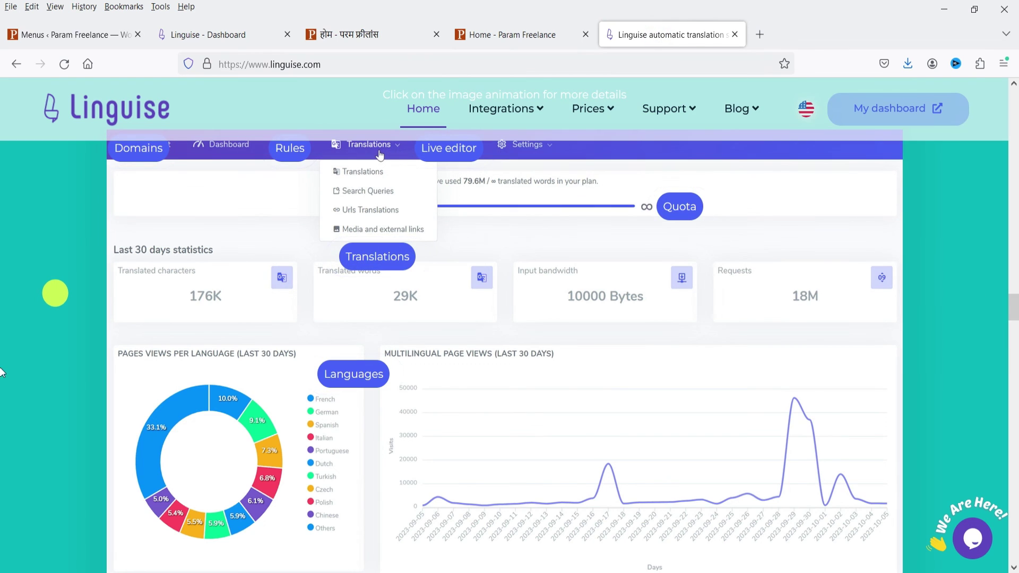
click(885, 391)
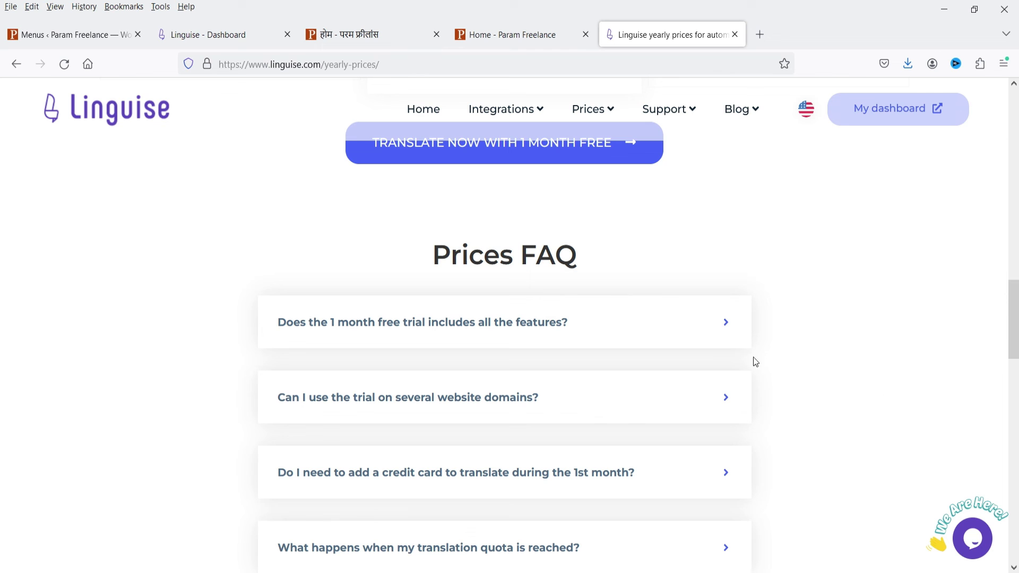
click(568, 403)
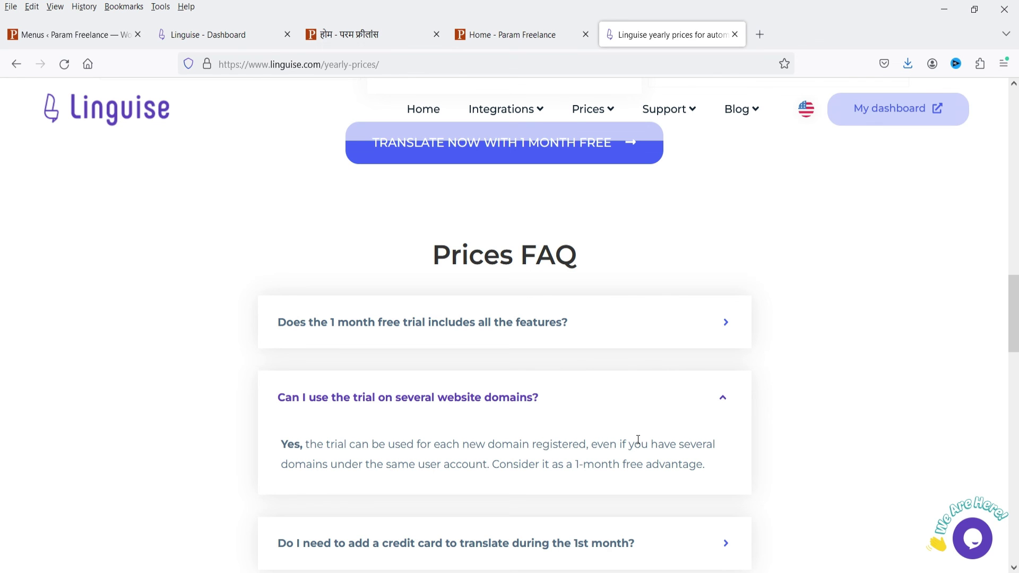
click(423, 109)
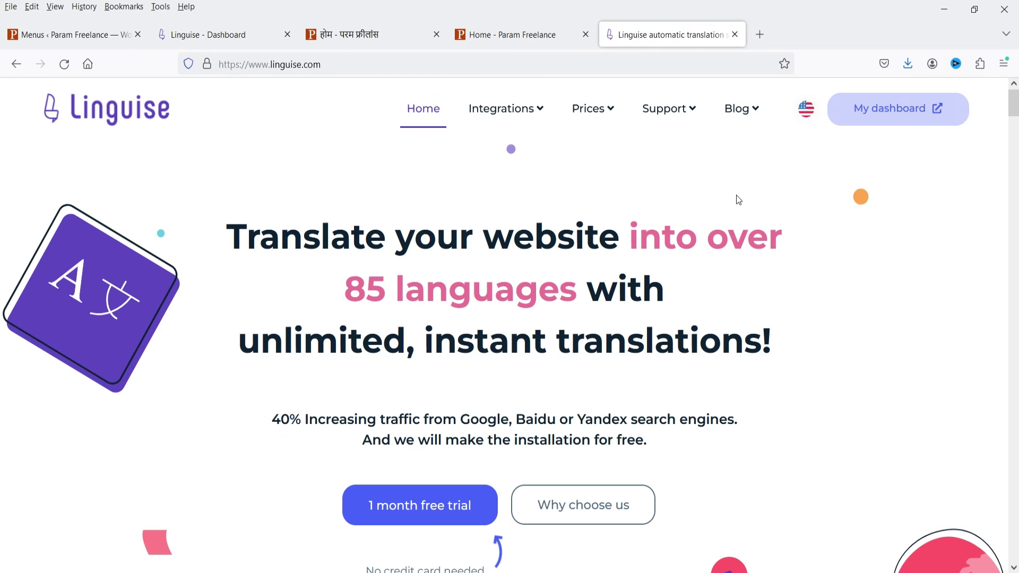